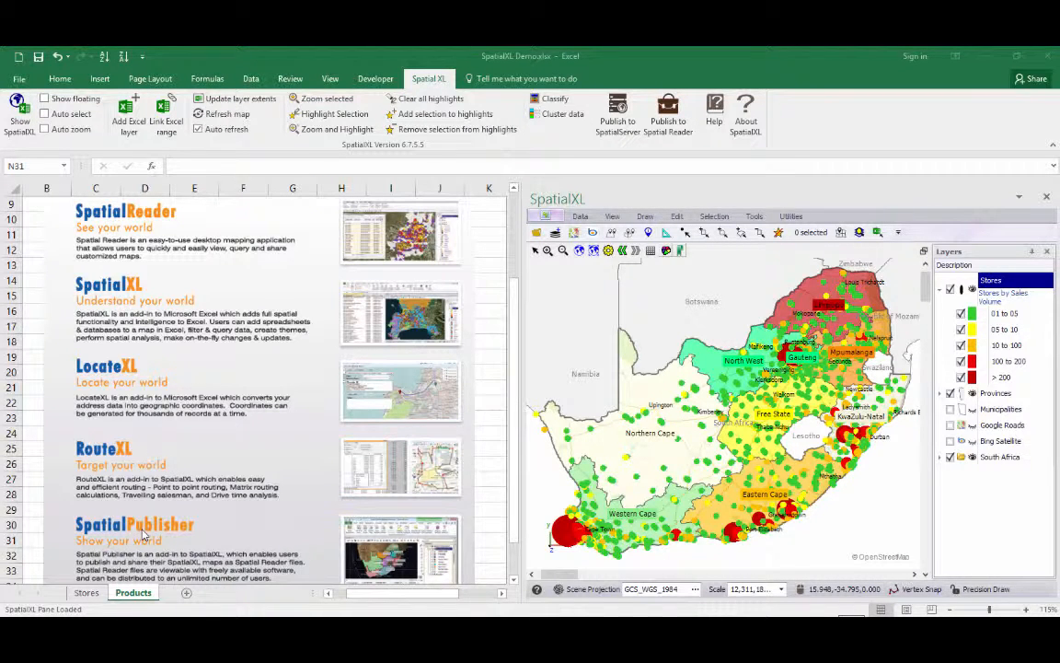
# Open the Stores sheet, display the South Africa layer group on the map and expand its sublayers
pyautogui.click(88, 594)
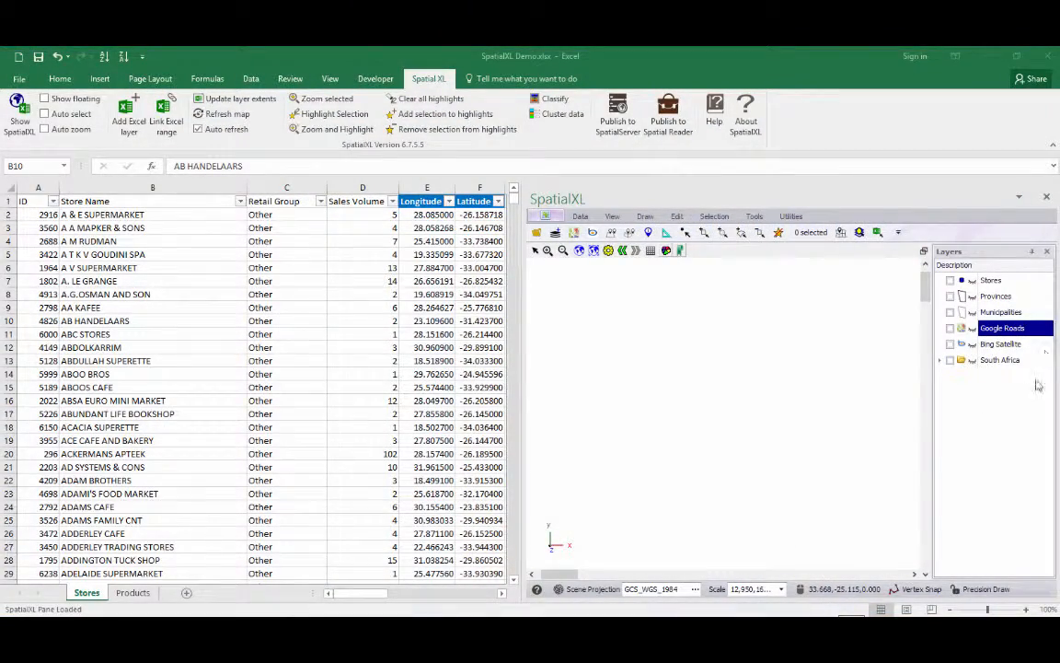
pyautogui.click(950, 361)
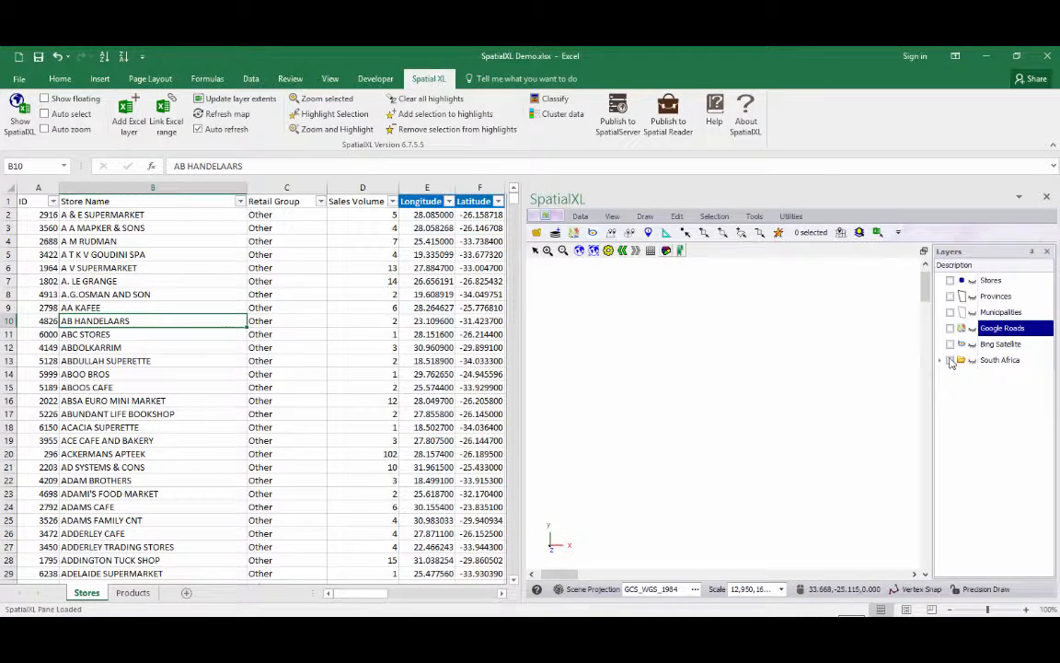
pyautogui.click(951, 361)
pyautogui.click(941, 360)
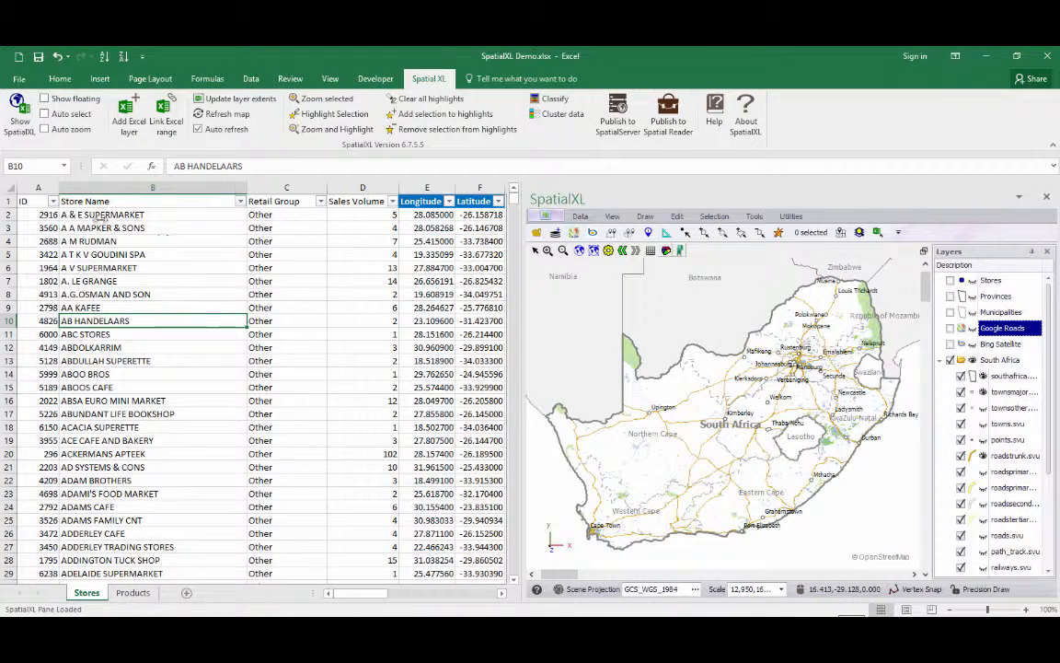
# Show the map in a floating window and examine the South Africa layers at street level around Sandton, Johannesburg
pyautogui.click(43, 99)
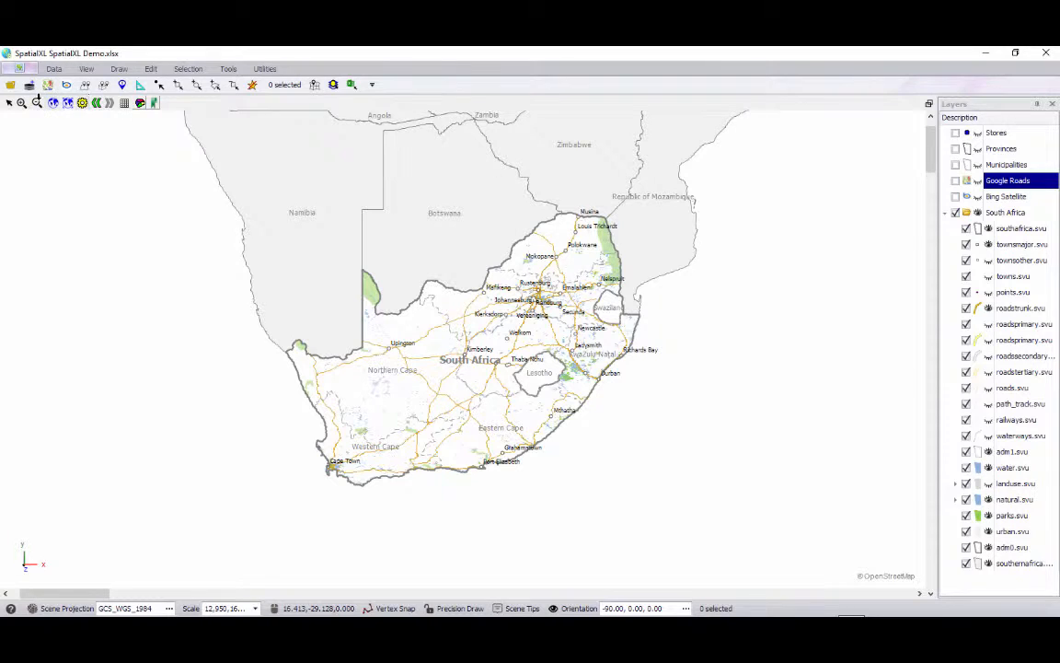
pyautogui.click(22, 102)
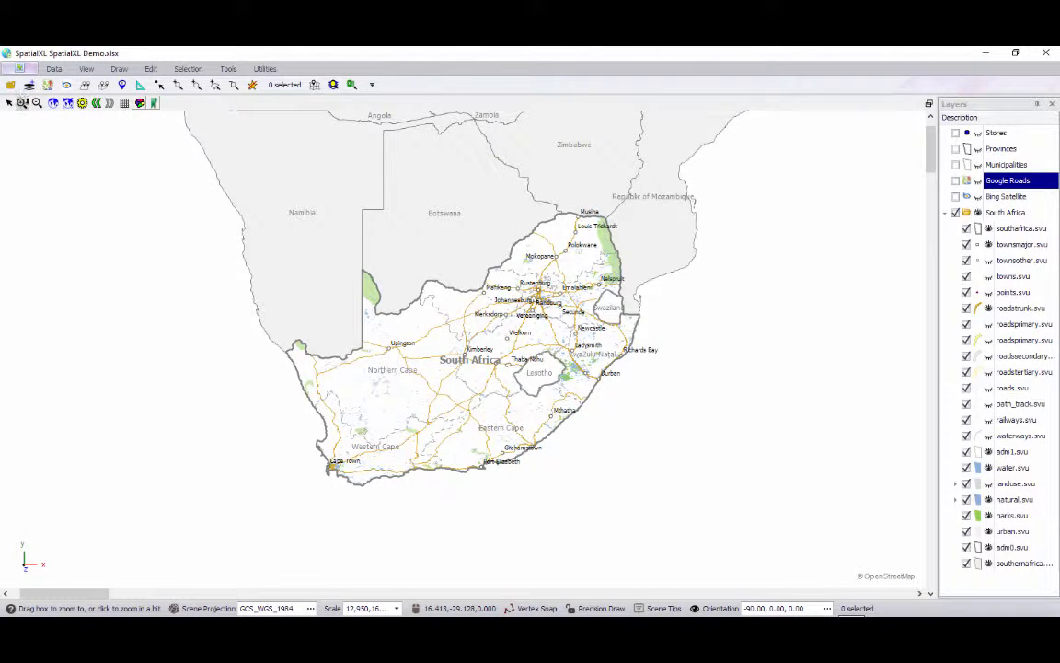
pyautogui.moveTo(508, 281); pyautogui.dragTo(559, 307)
pyautogui.moveTo(407, 324); pyautogui.dragTo(539, 414)
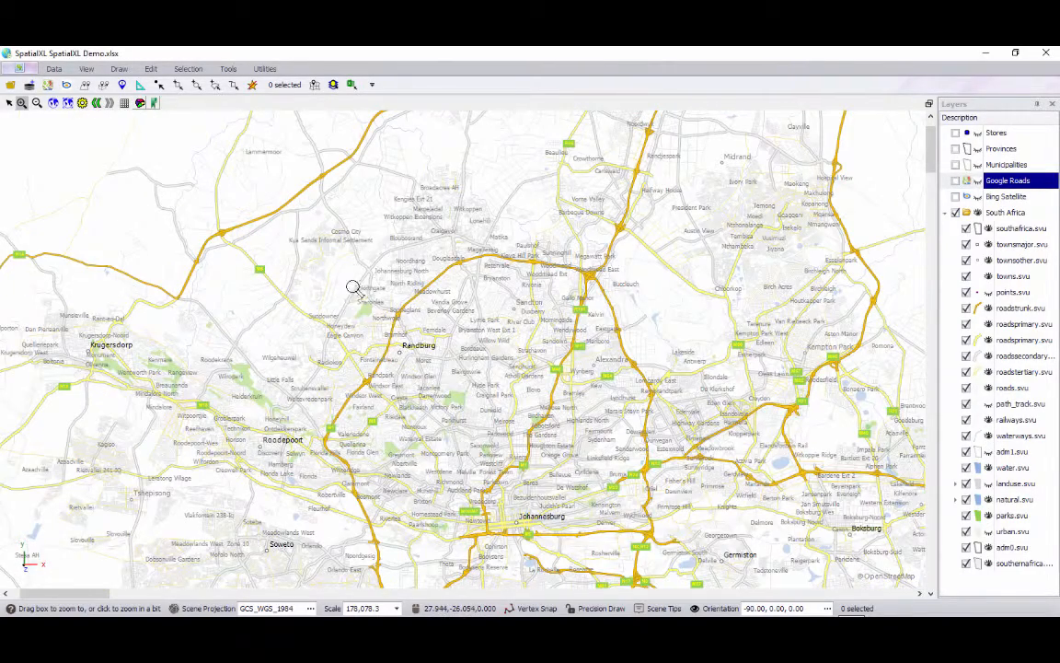
pyautogui.moveTo(352, 286); pyautogui.dragTo(674, 466)
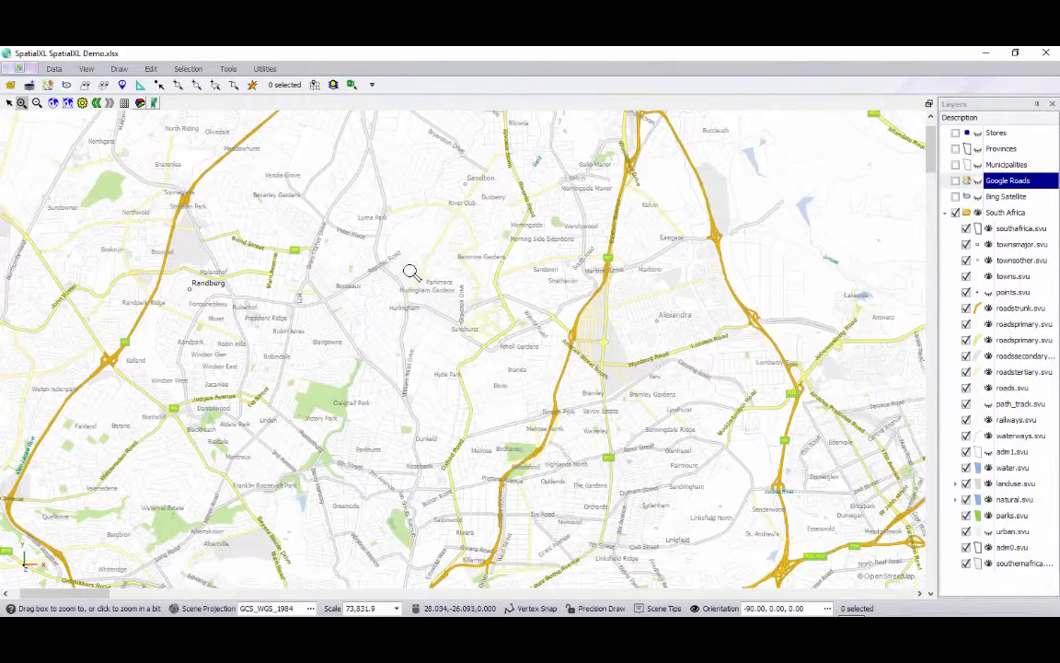
pyautogui.moveTo(408, 271); pyautogui.dragTo(612, 443)
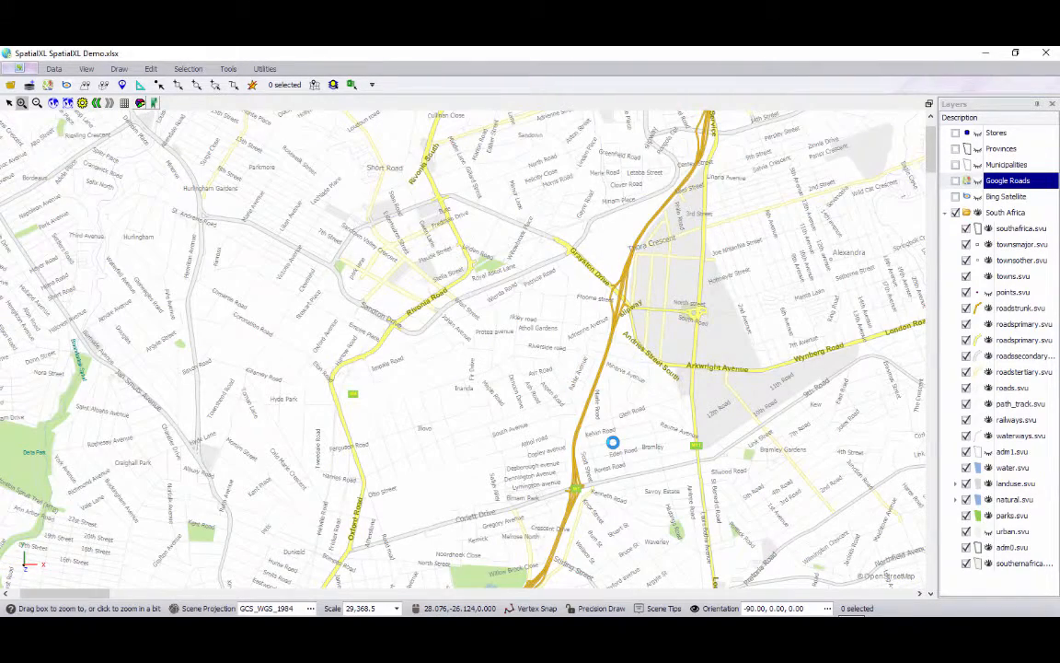
# Collapse and hide the South Africa group, display Google Roads instead, and inspect the area around Sandton City
pyautogui.click(945, 213)
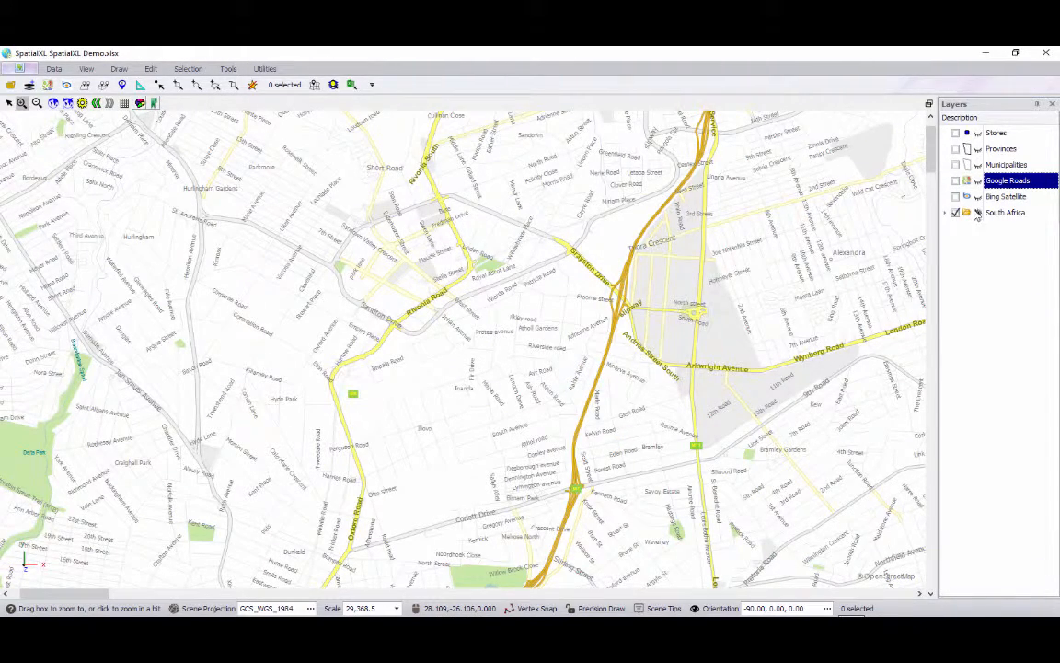
pyautogui.click(956, 213)
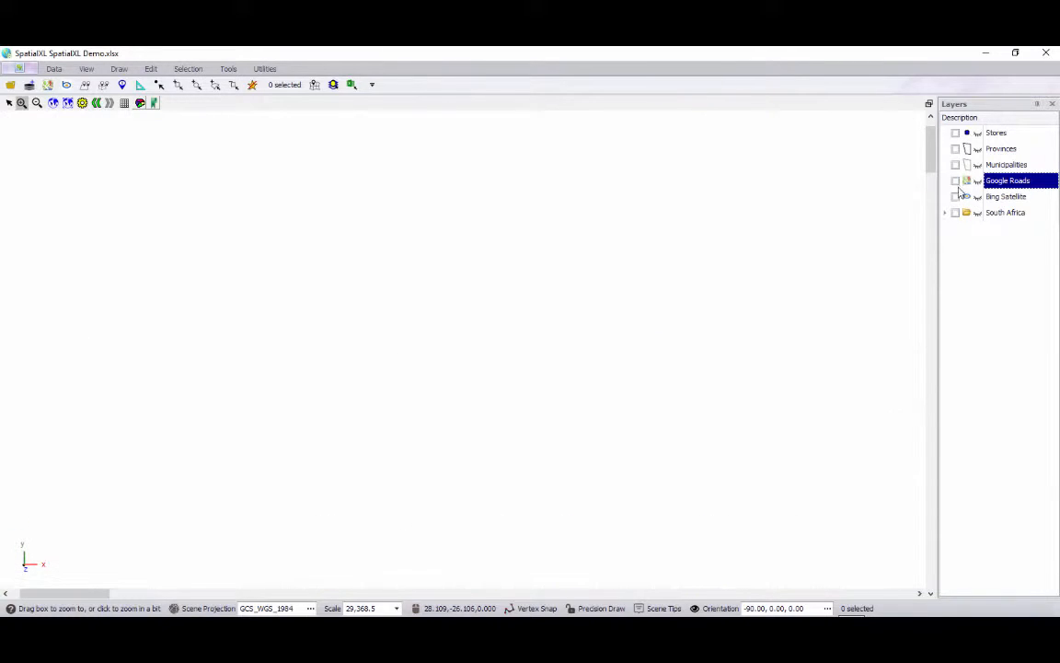
pyautogui.click(956, 180)
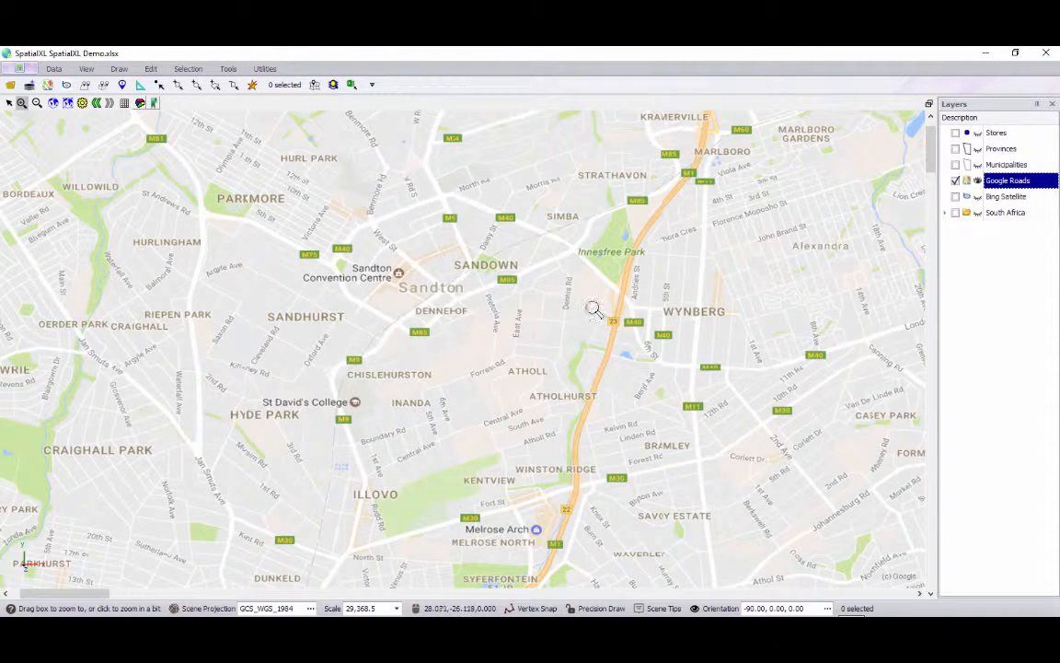
pyautogui.moveTo(233, 166); pyautogui.dragTo(622, 372)
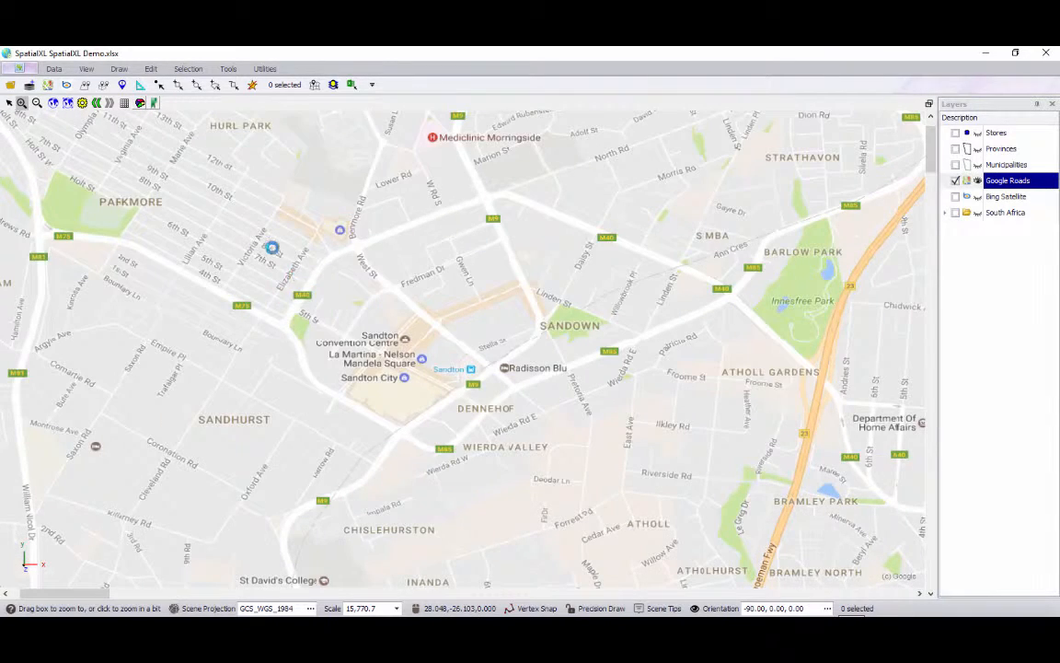
pyautogui.moveTo(474, 336); pyautogui.dragTo(592, 438)
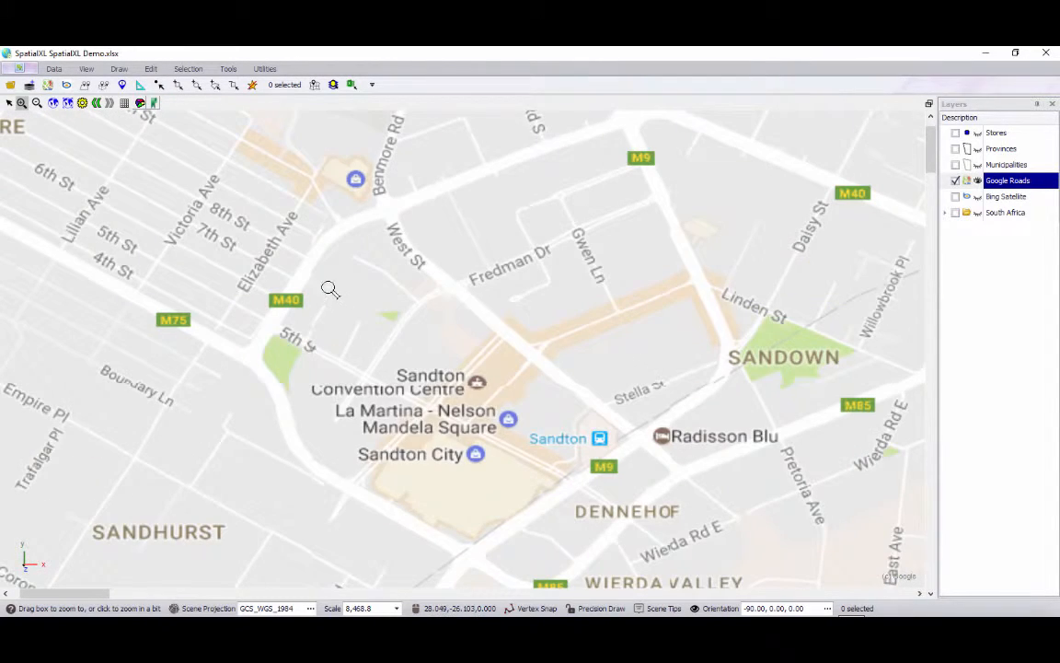
pyautogui.moveTo(328, 288); pyautogui.dragTo(641, 505)
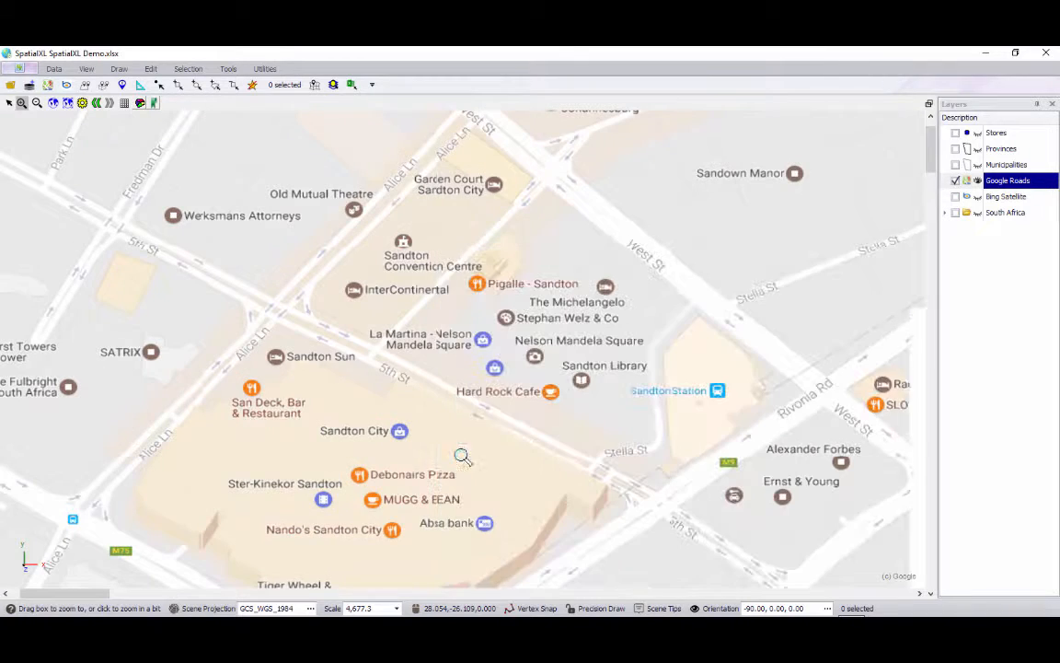
pyautogui.click(462, 456)
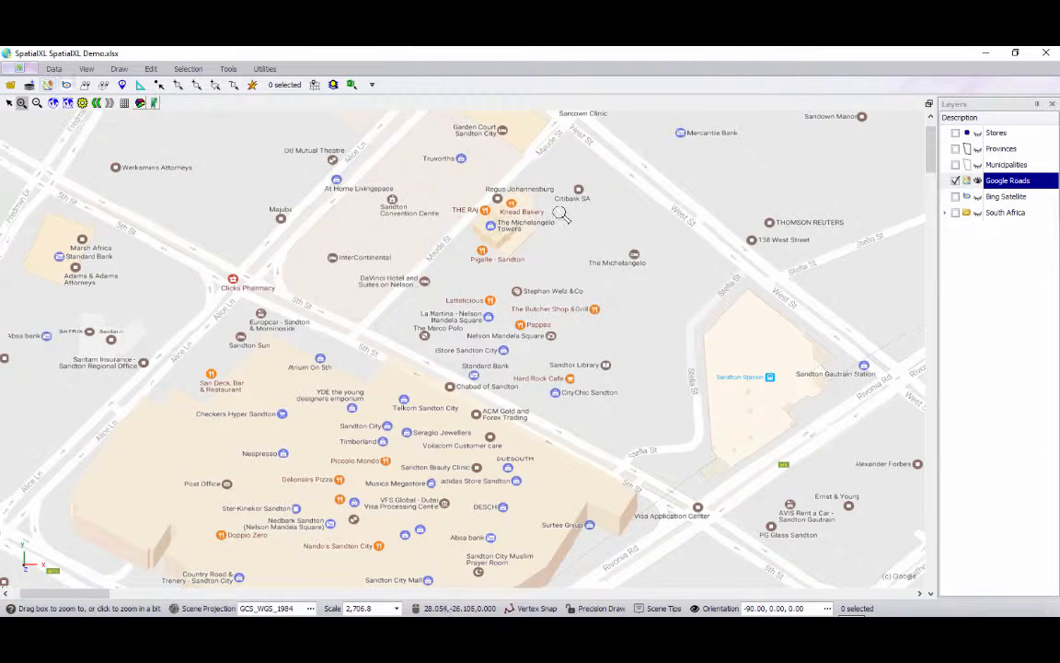
# Replace the Google Roads layer with Bing Satellite imagery for the same Sandton area
pyautogui.click(956, 180)
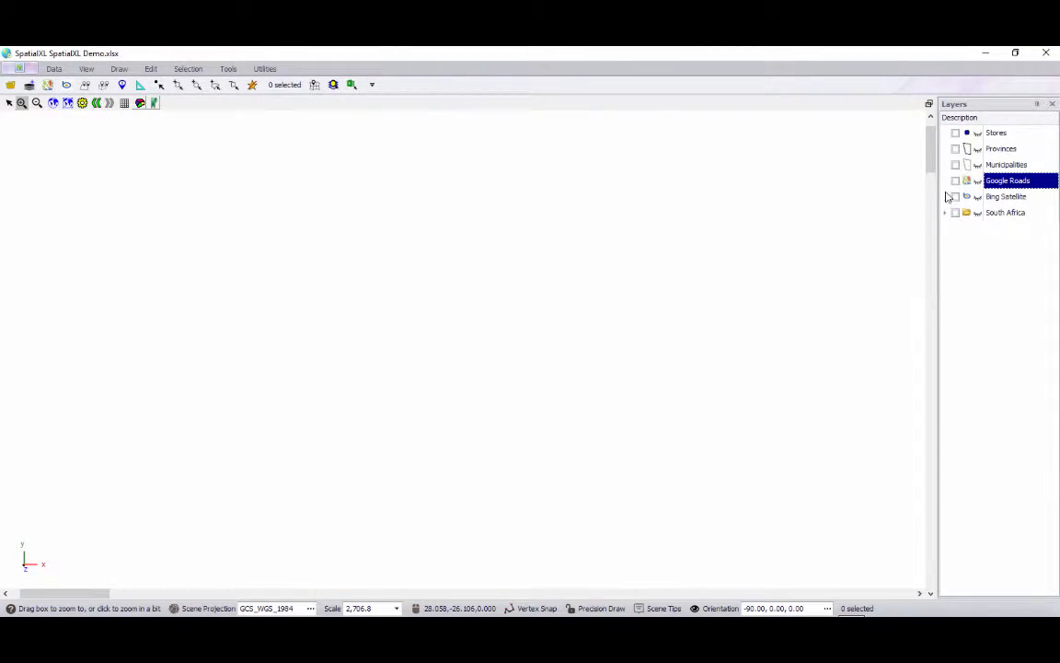
pyautogui.click(956, 197)
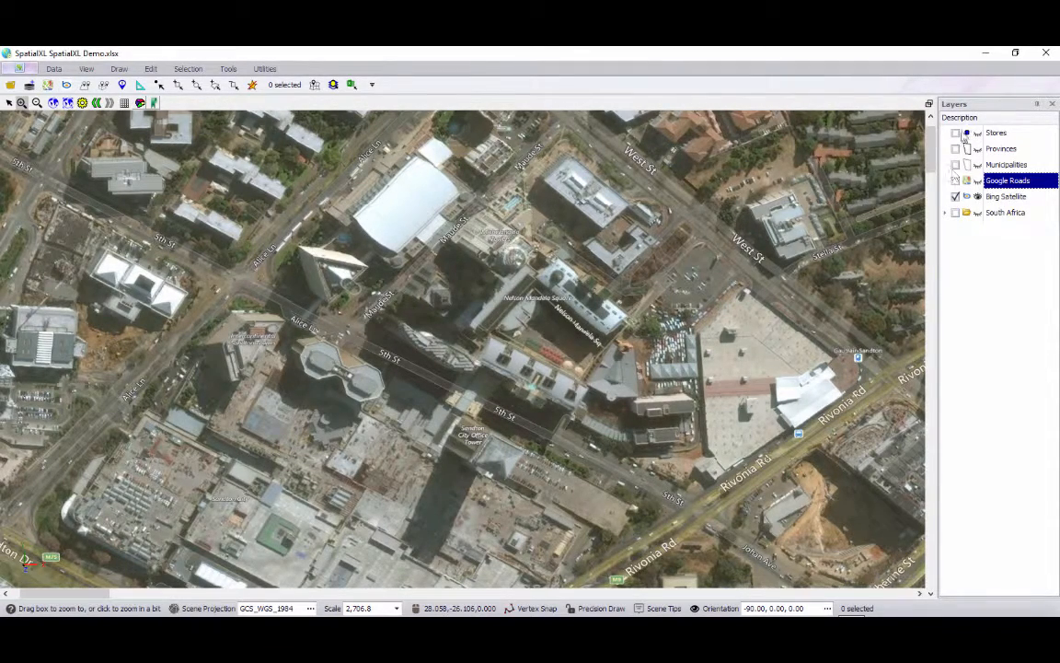
# Close the floating map window and return the docked map to the saved South Africa view
pyautogui.click(1049, 55)
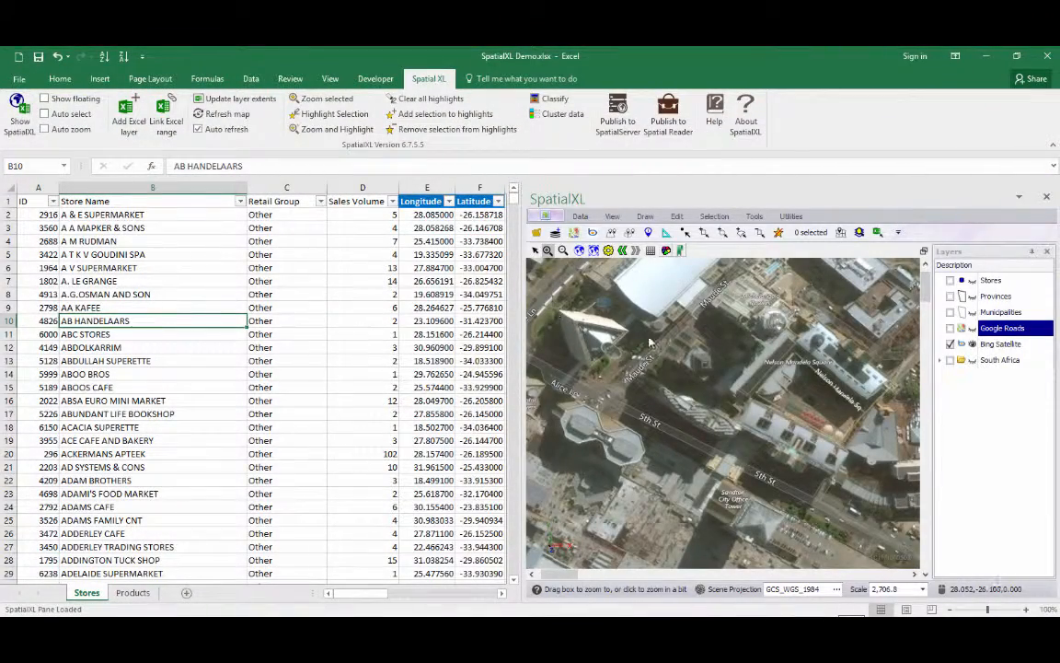
pyautogui.click(680, 252)
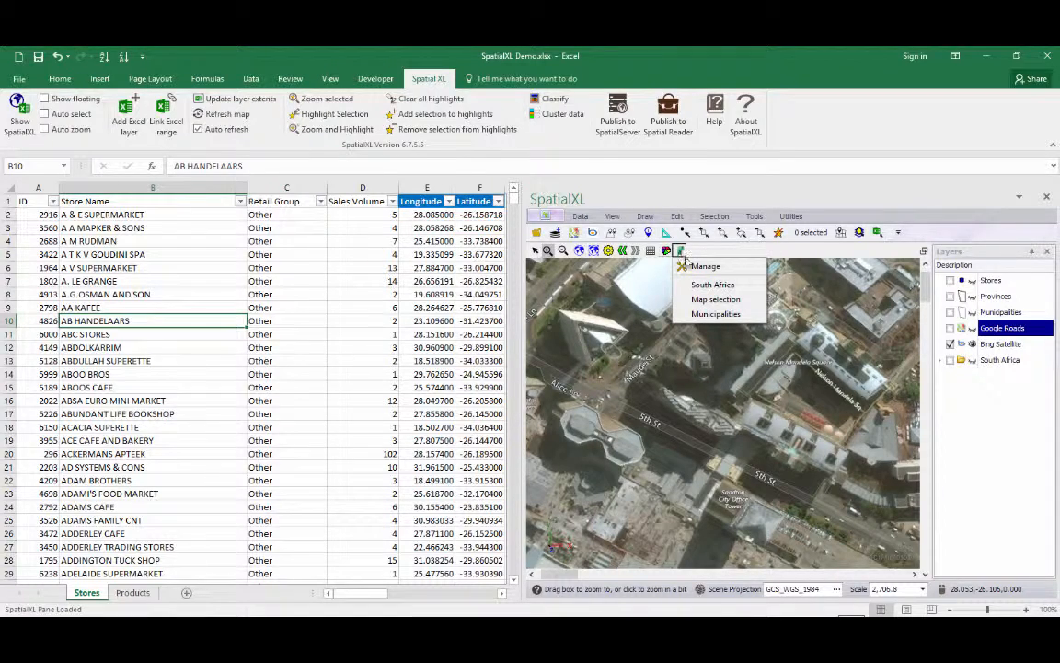
pyautogui.click(722, 286)
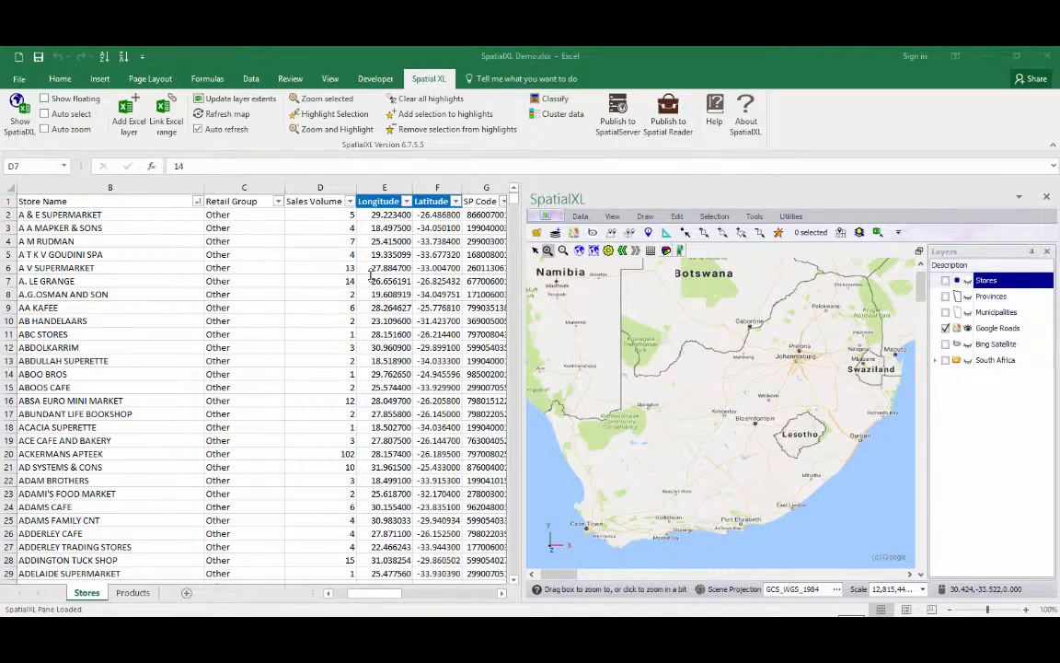
# Highlight the Longitude and Latitude columns of the Stores sheet to point out the coordinate data
pyautogui.click(388, 187)
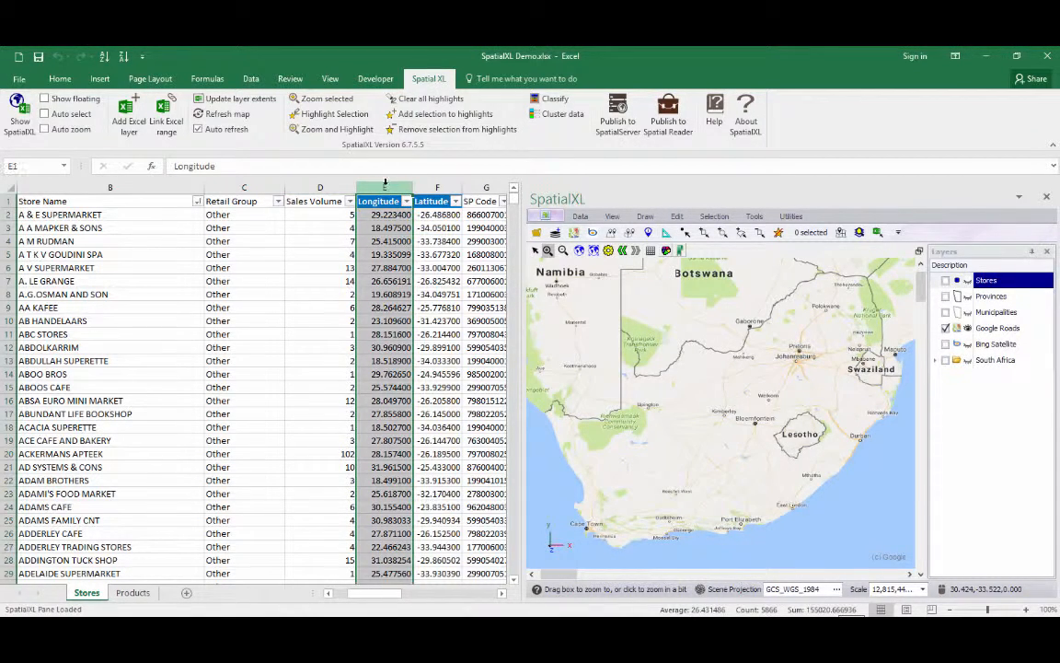
pyautogui.moveTo(386, 183); pyautogui.dragTo(433, 190)
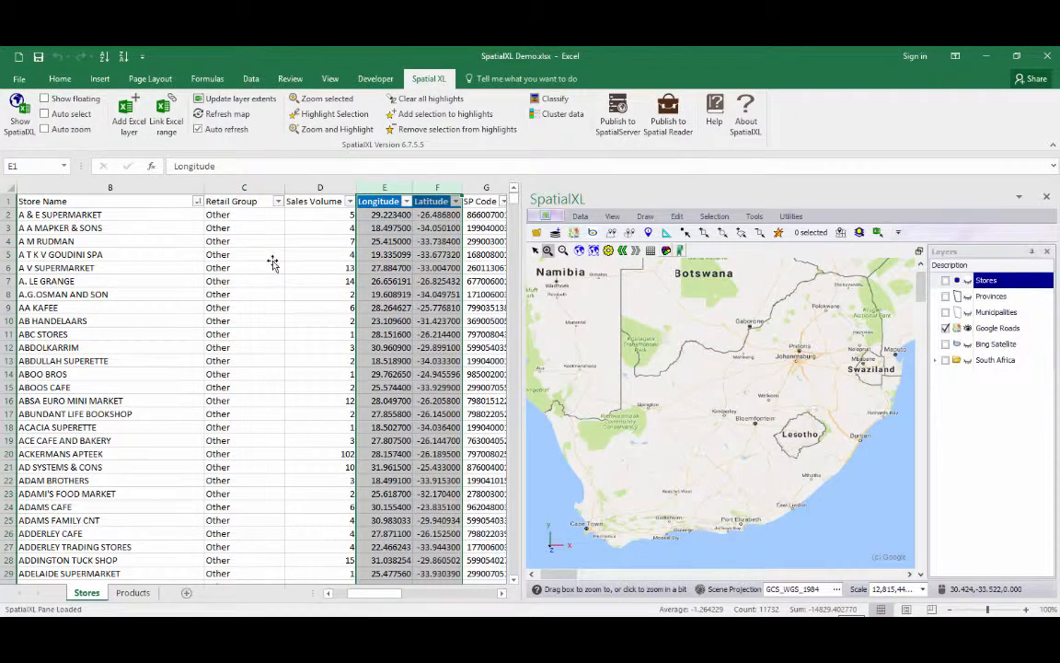
pyautogui.moveTo(387, 596)
pyautogui.mouseDown()
pyautogui.moveTo(357, 594)
pyautogui.moveTo(465, 594)
pyautogui.moveTo(376, 594)
pyautogui.mouseUp()
# Add the store data as an Excel layer on the map with its colour set to the automatic red
pyautogui.click(313, 347)
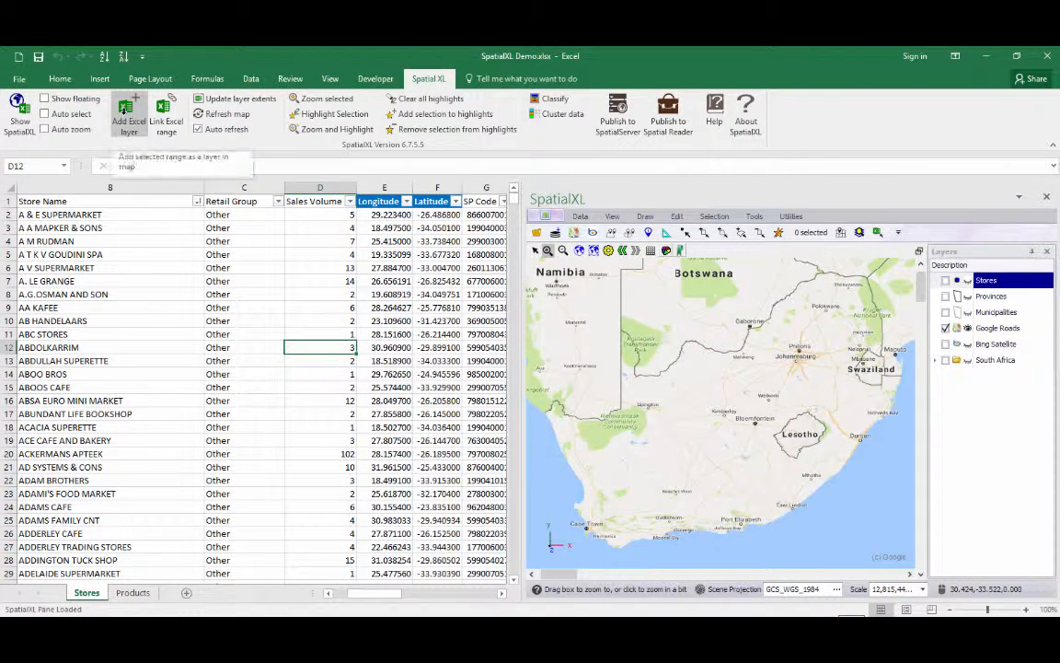
pyautogui.click(129, 112)
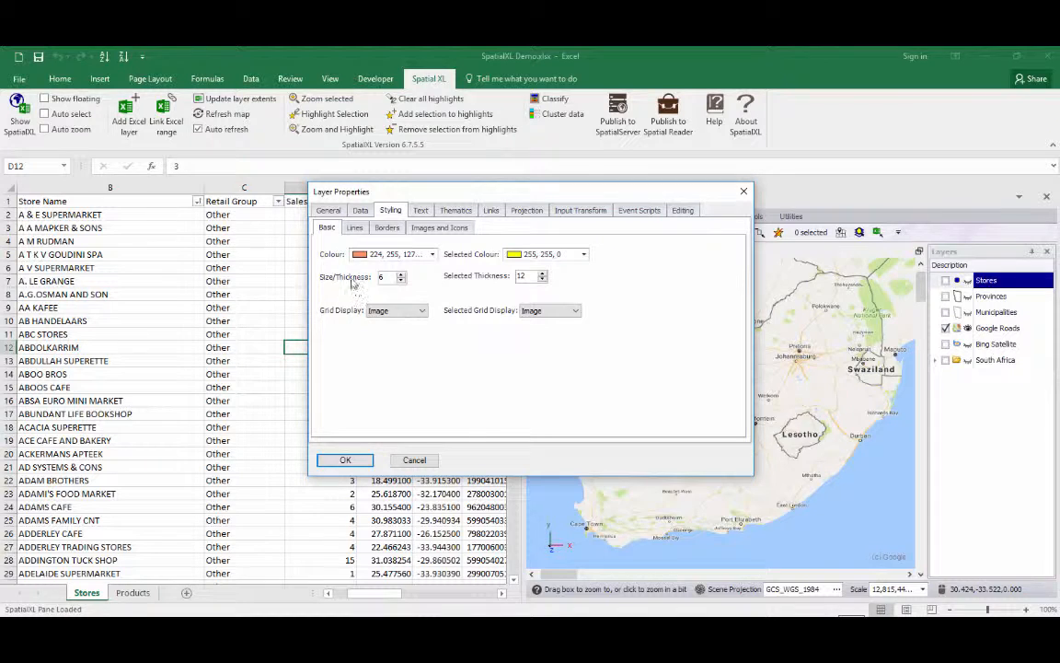
pyautogui.click(401, 254)
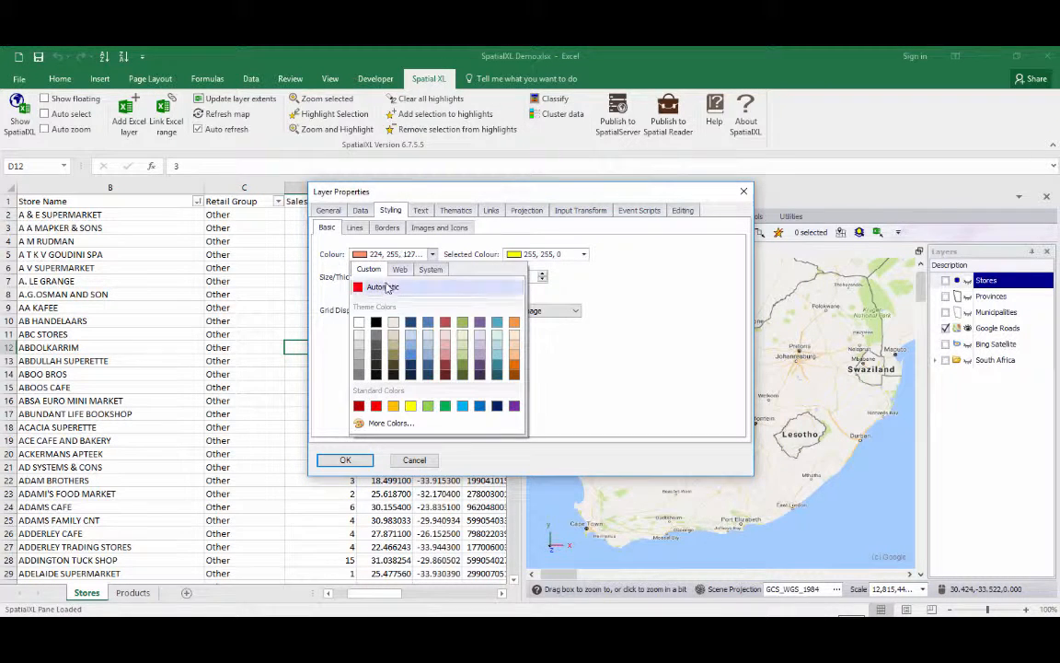
pyautogui.click(384, 289)
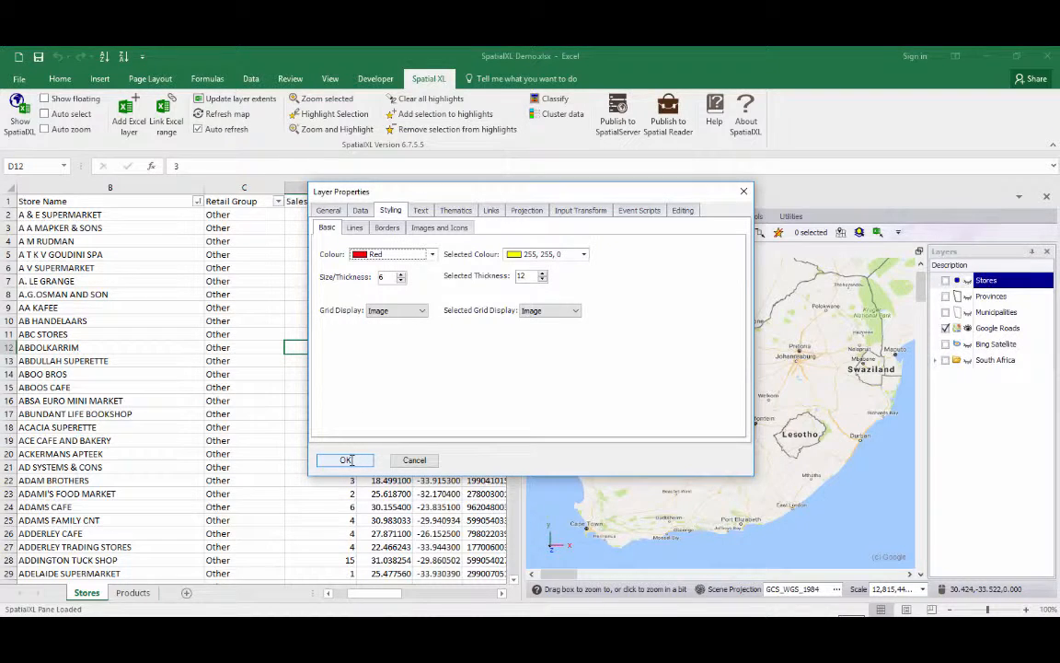
pyautogui.click(347, 460)
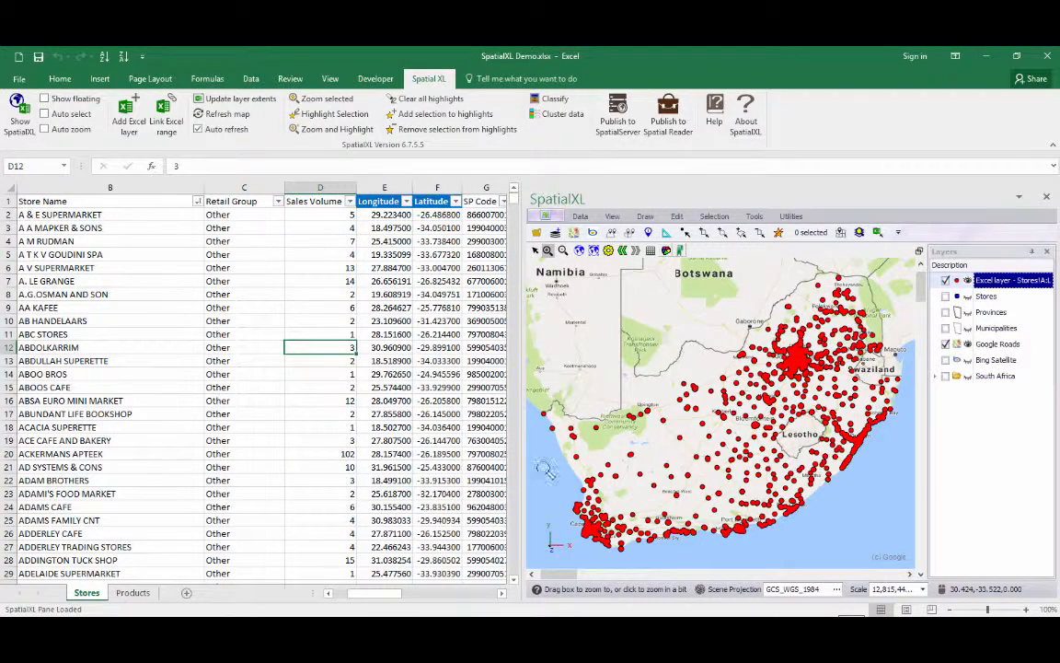
# Rename the new Excel layer as Stores
pyautogui.click(996, 279)
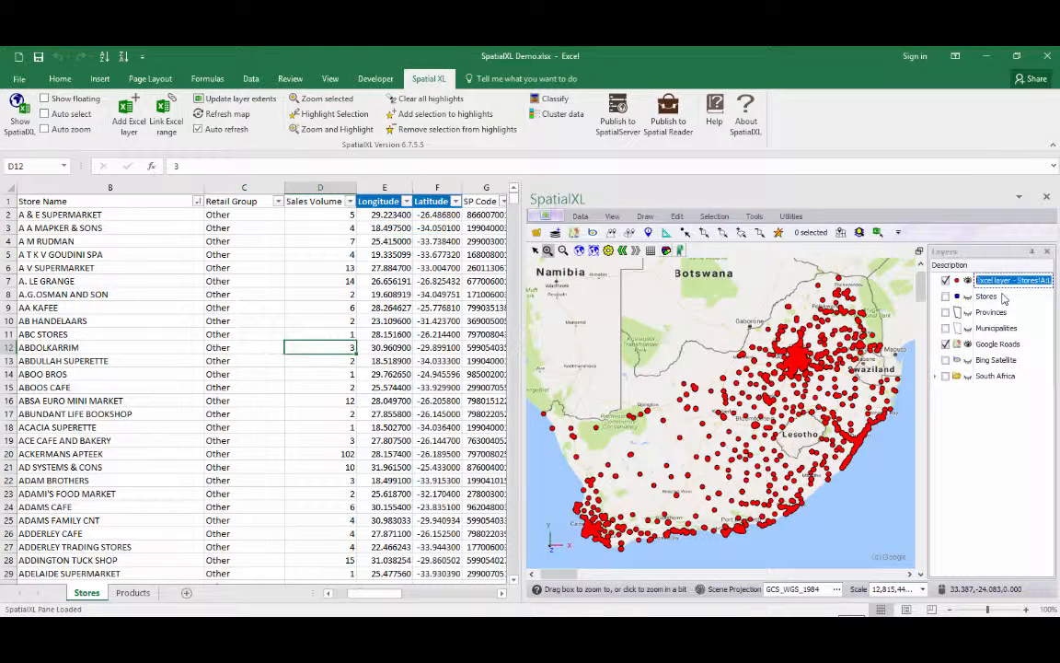
pyautogui.write('Stores')
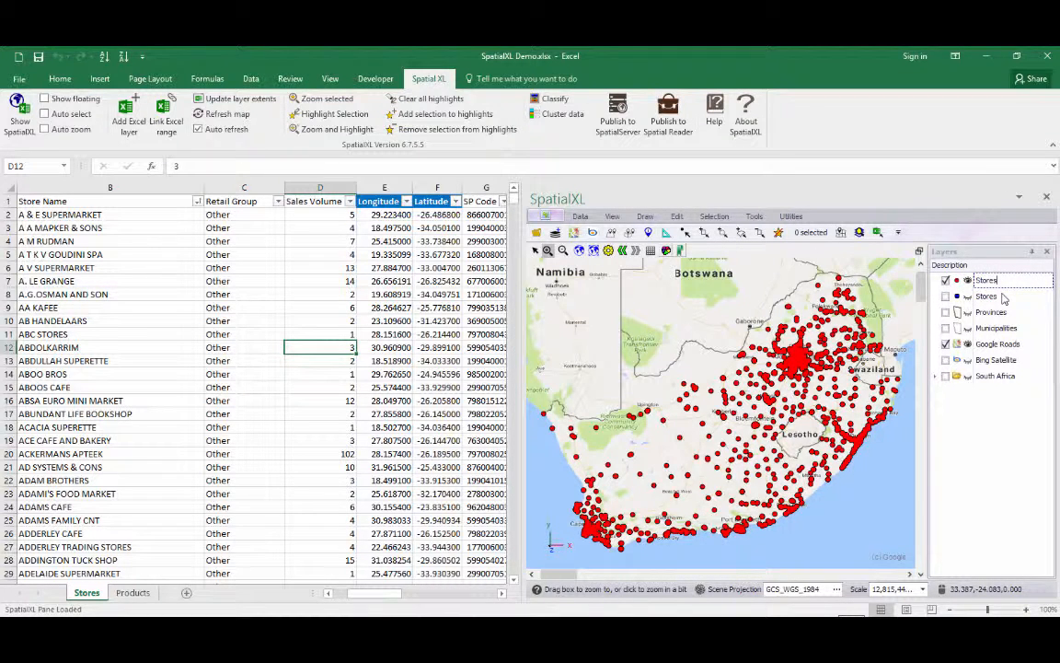
pyautogui.press('Return')
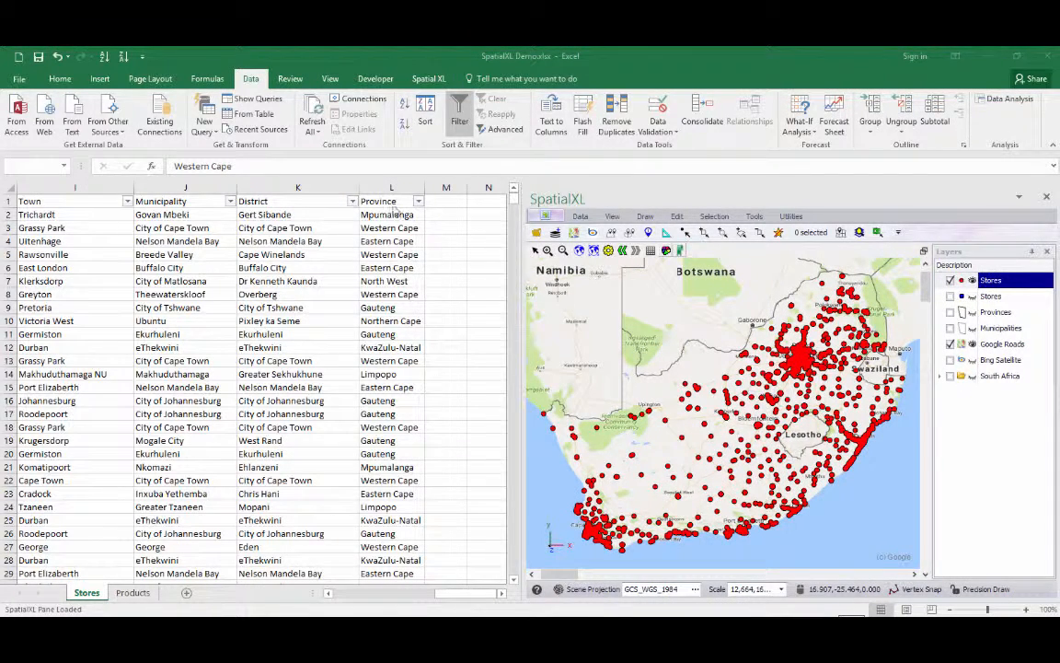
# Filter the Province column to show only Western Cape stores
pyautogui.click(417, 201)
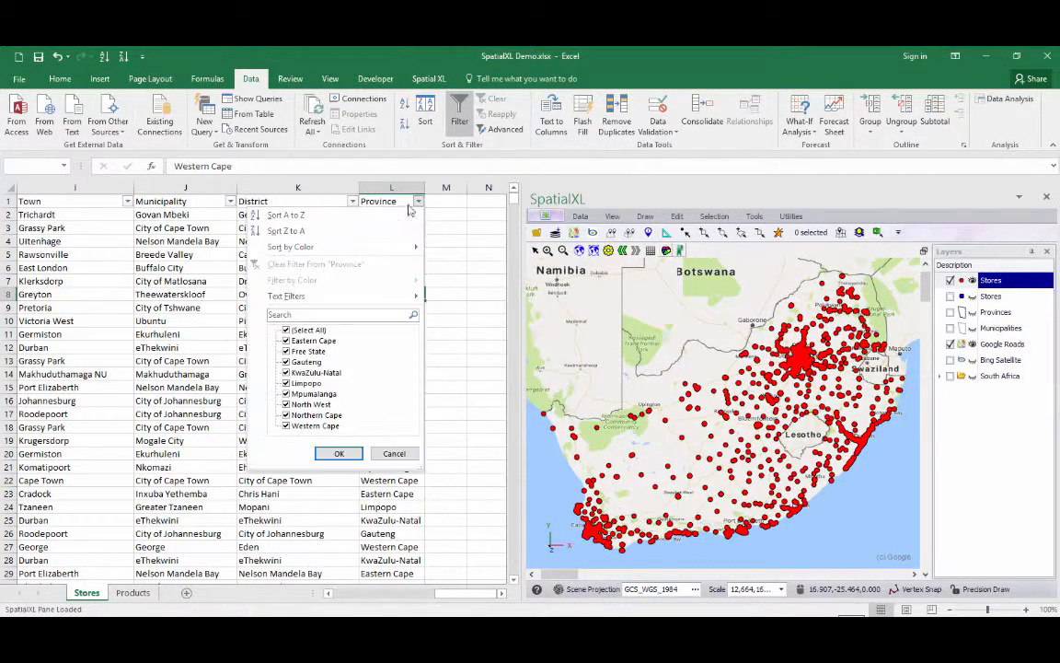
pyautogui.click(308, 330)
pyautogui.click(315, 425)
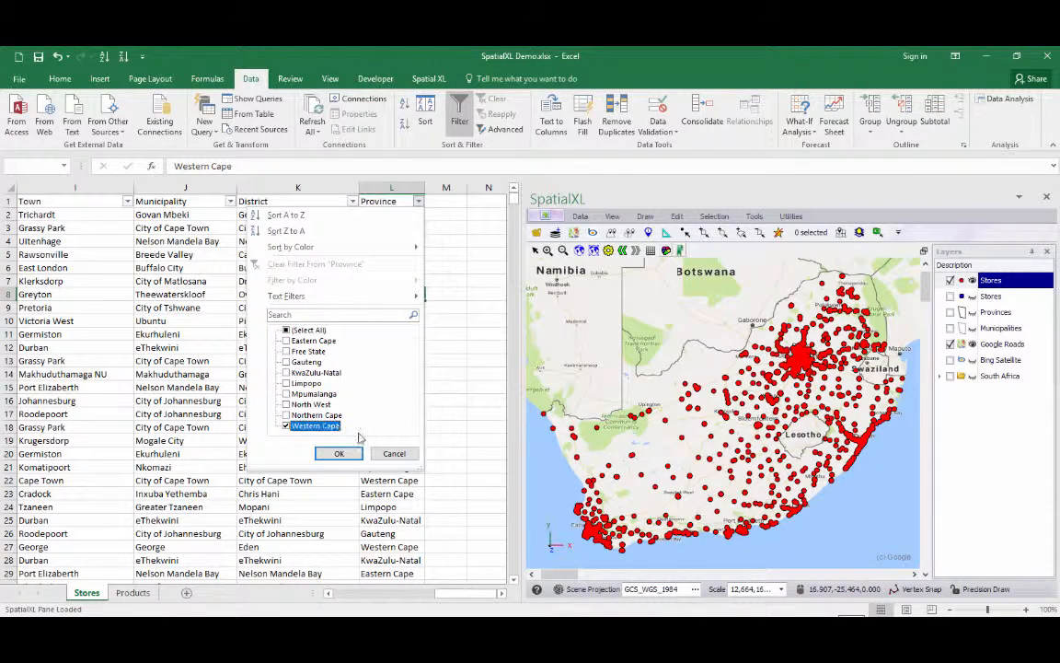
pyautogui.click(347, 453)
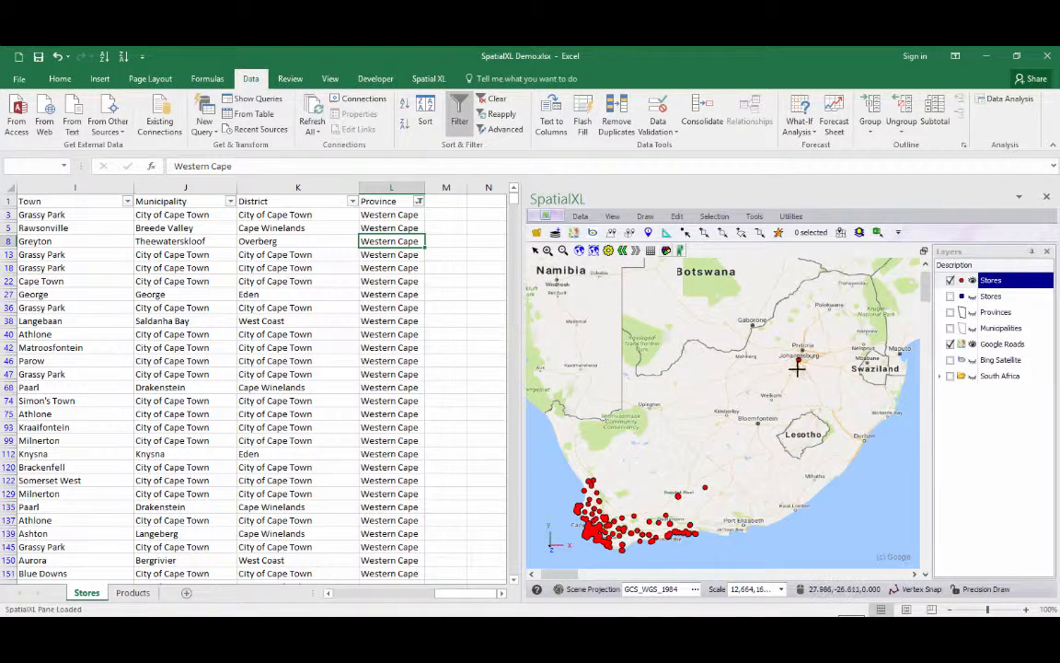
# Overlay the Provinces layer to compare the filtered stores with the province boundaries, and hide it again
pyautogui.click(950, 312)
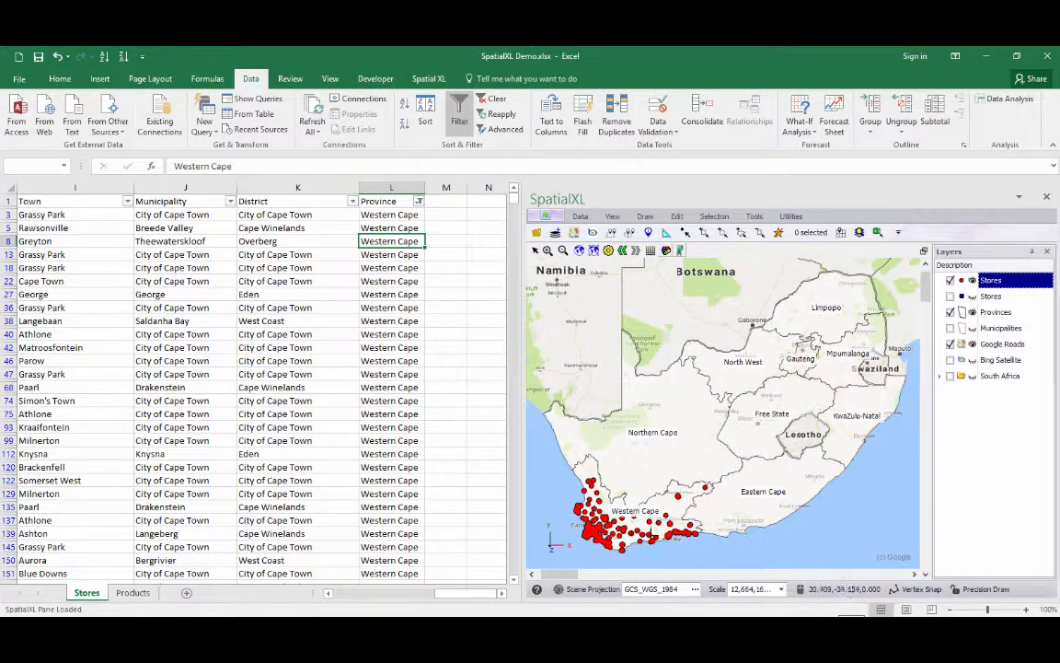
pyautogui.click(950, 312)
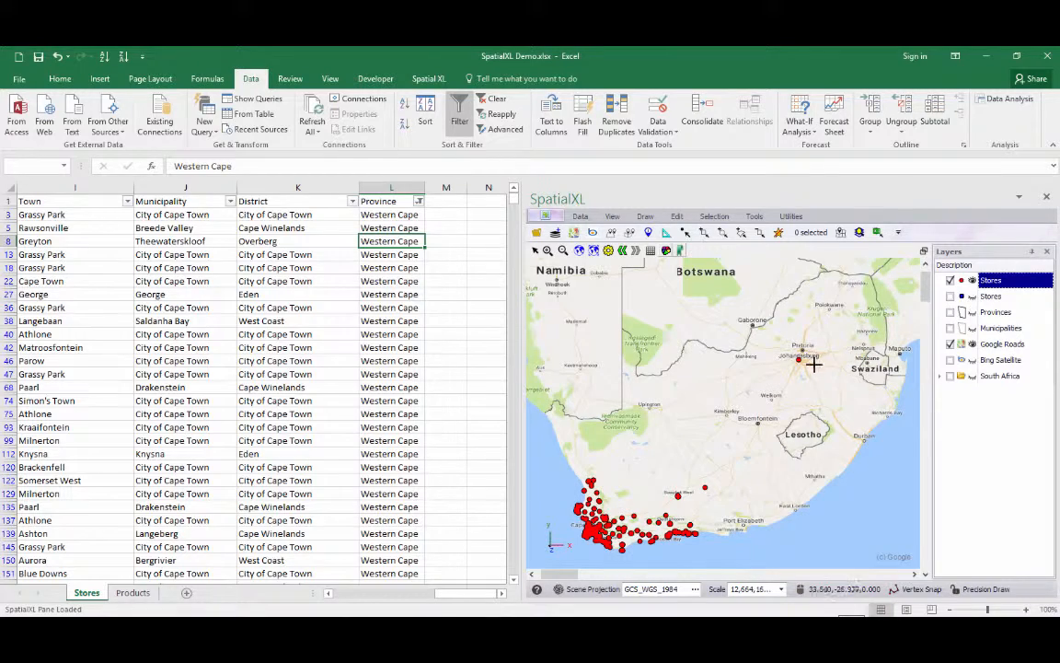
# Inspect the item properties of the stray Western Cape store plotted near Johannesburg
pyautogui.click(547, 250)
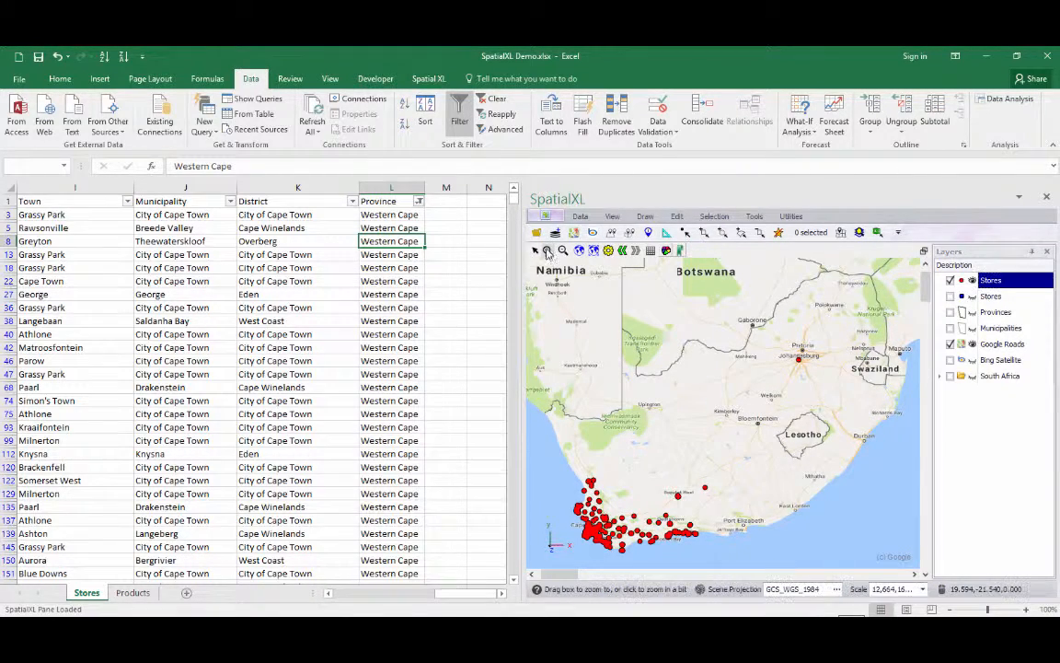
pyautogui.moveTo(781, 348); pyautogui.dragTo(811, 374)
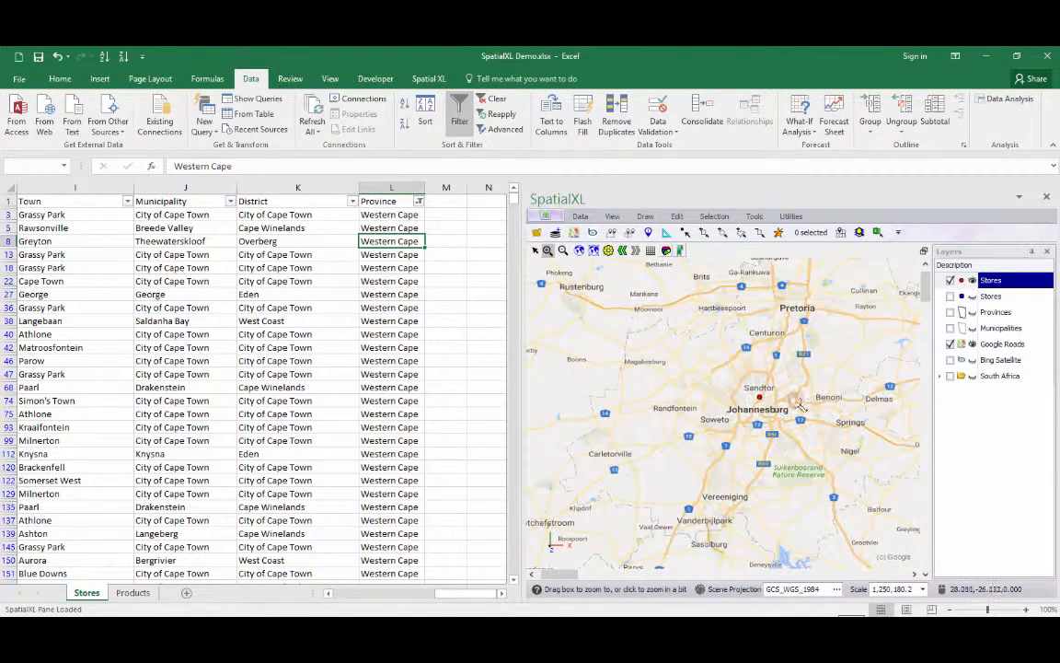
pyautogui.moveTo(705, 331); pyautogui.dragTo(799, 442)
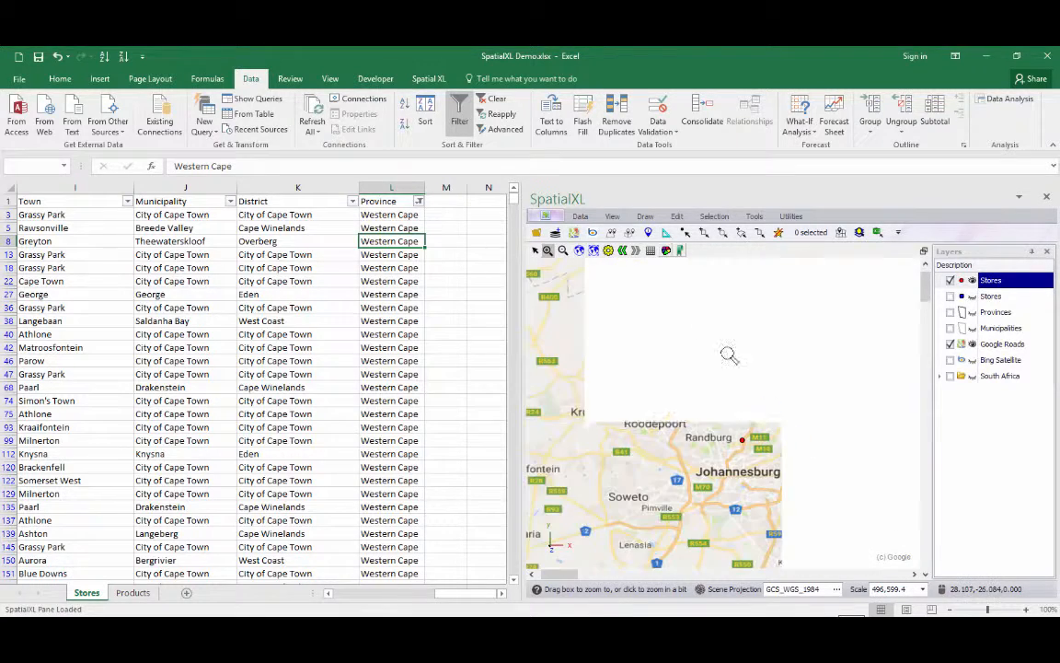
pyautogui.click(649, 233)
pyautogui.click(735, 446)
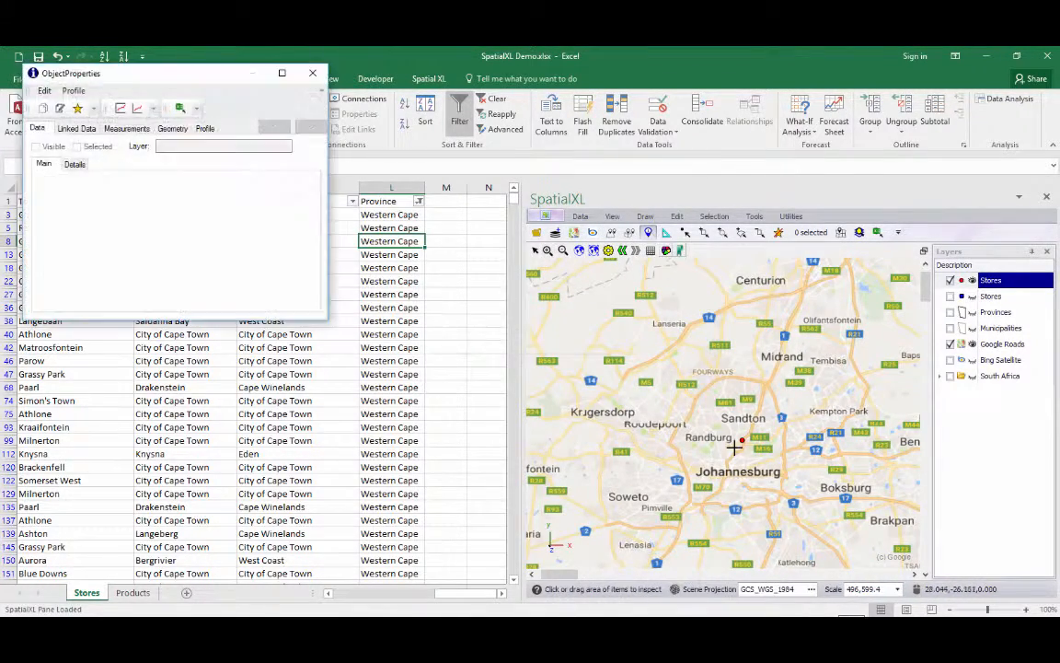
pyautogui.moveTo(728, 425); pyautogui.dragTo(760, 457)
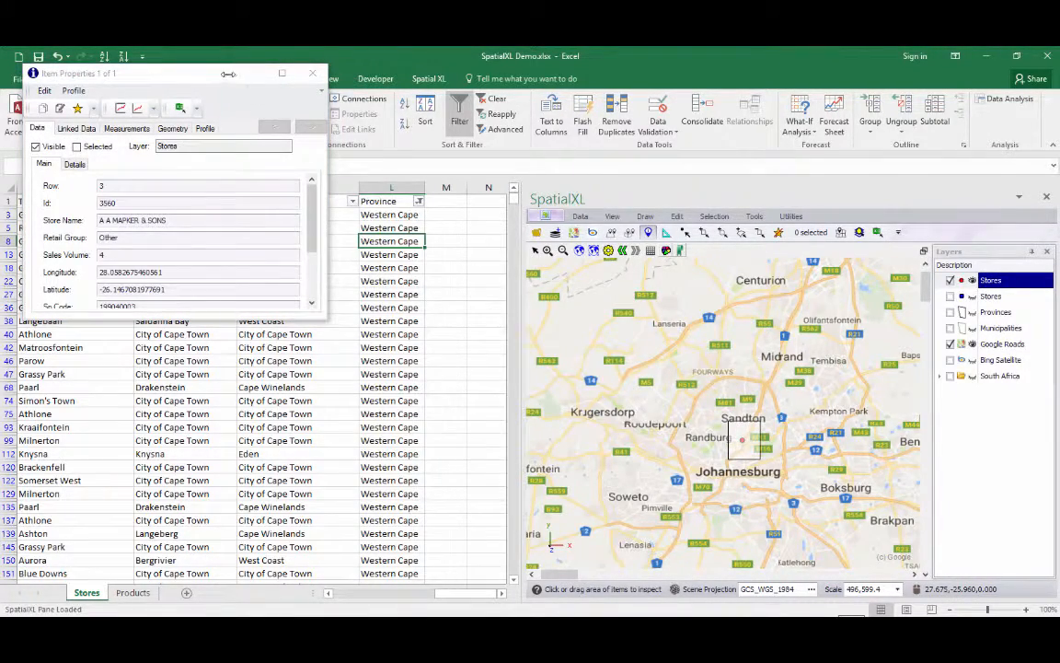
# Review the inspected store's attributes through to Province and locate its matching row in the worksheet
pyautogui.moveTo(229, 73); pyautogui.dragTo(631, 180)
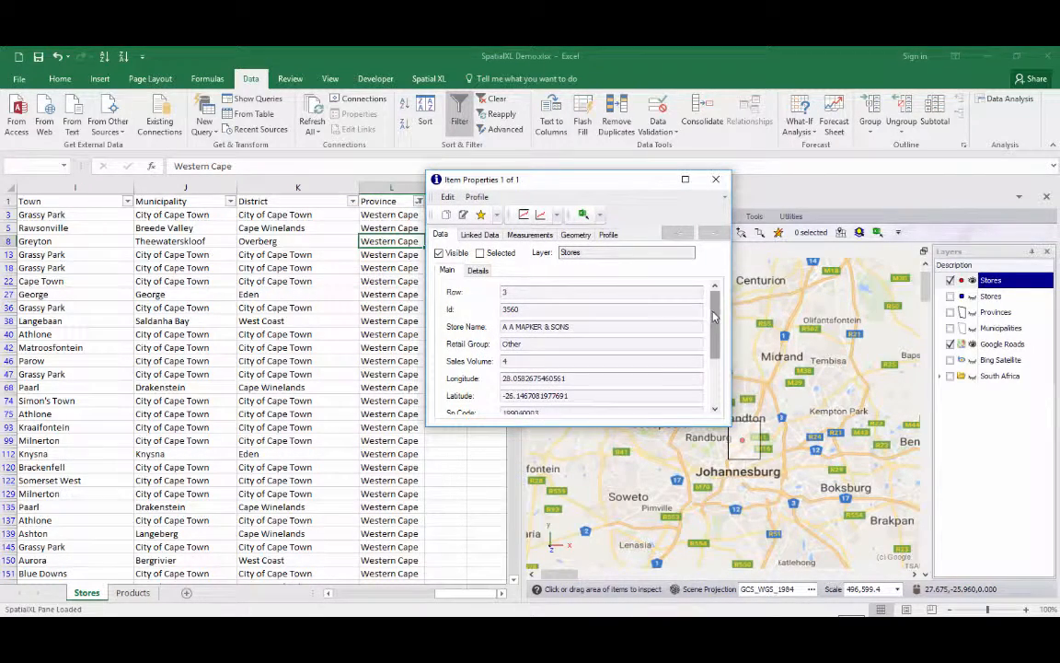
pyautogui.scroll(-5, 712, 334)
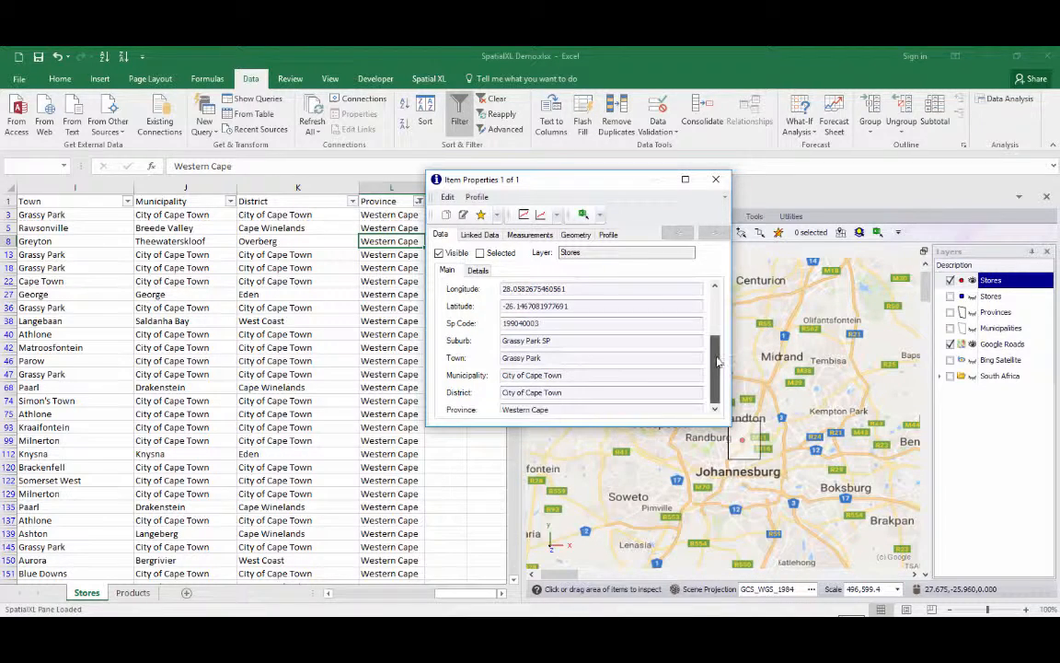
pyautogui.scroll(5, 647, 325)
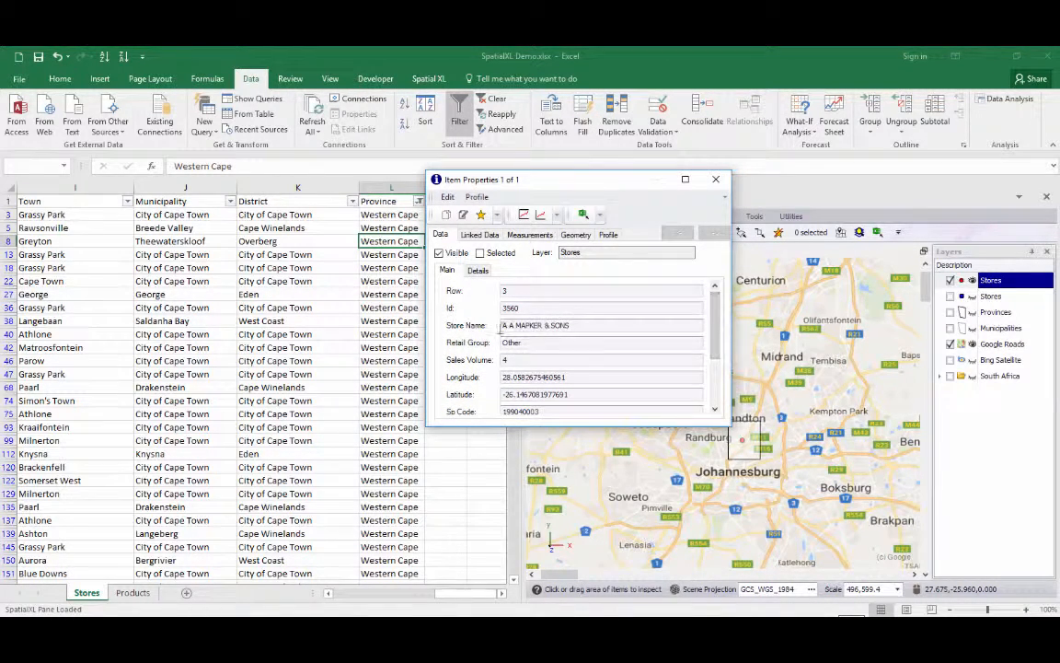
pyautogui.click(583, 214)
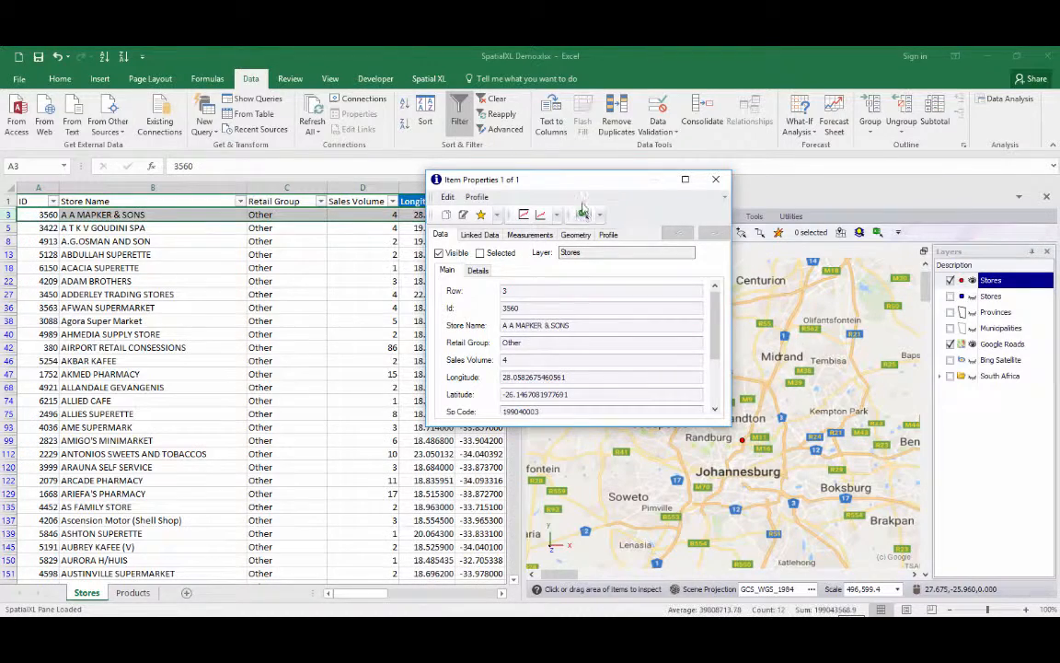
pyautogui.moveTo(575, 184); pyautogui.dragTo(301, 334)
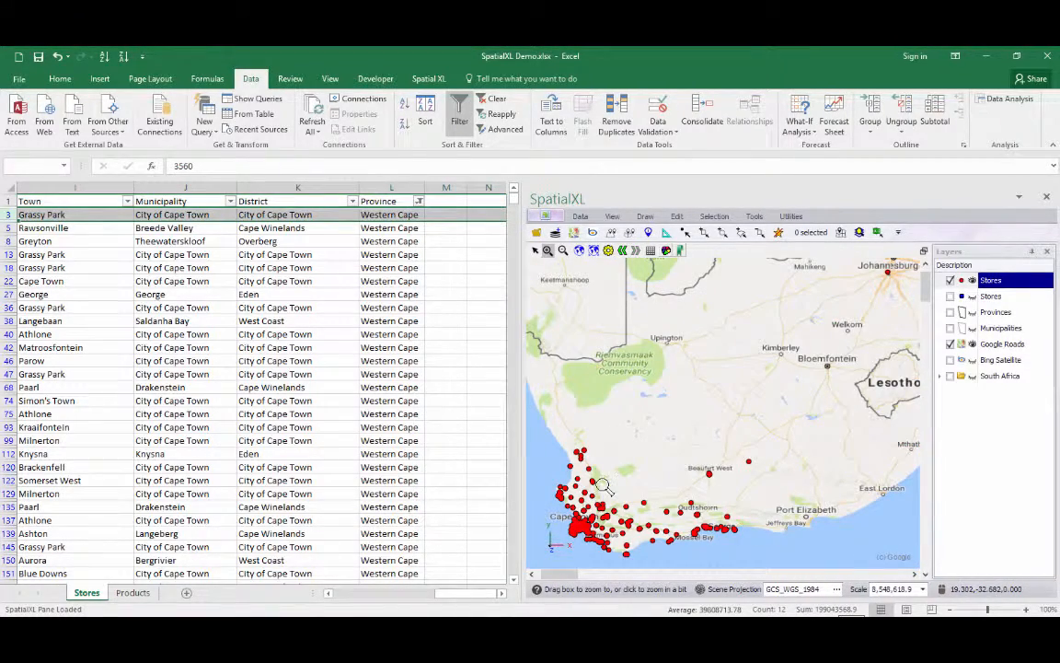
# Filter the Sales Volume column to show only the top 10 percent of stores
pyautogui.moveTo(473, 591); pyautogui.dragTo(363, 592)
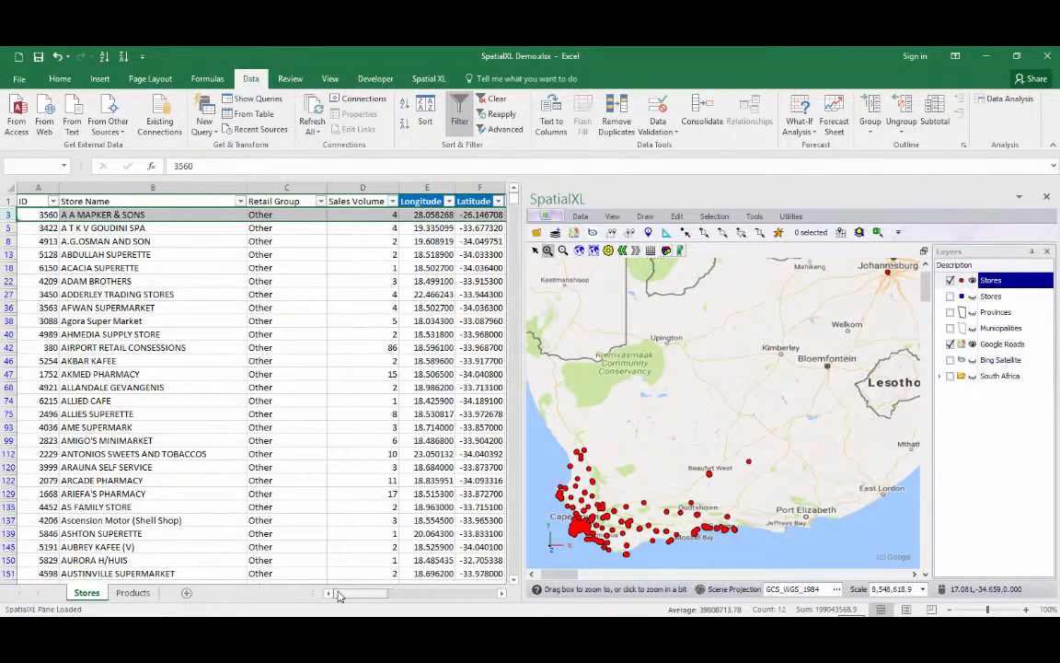
pyautogui.click(362, 281)
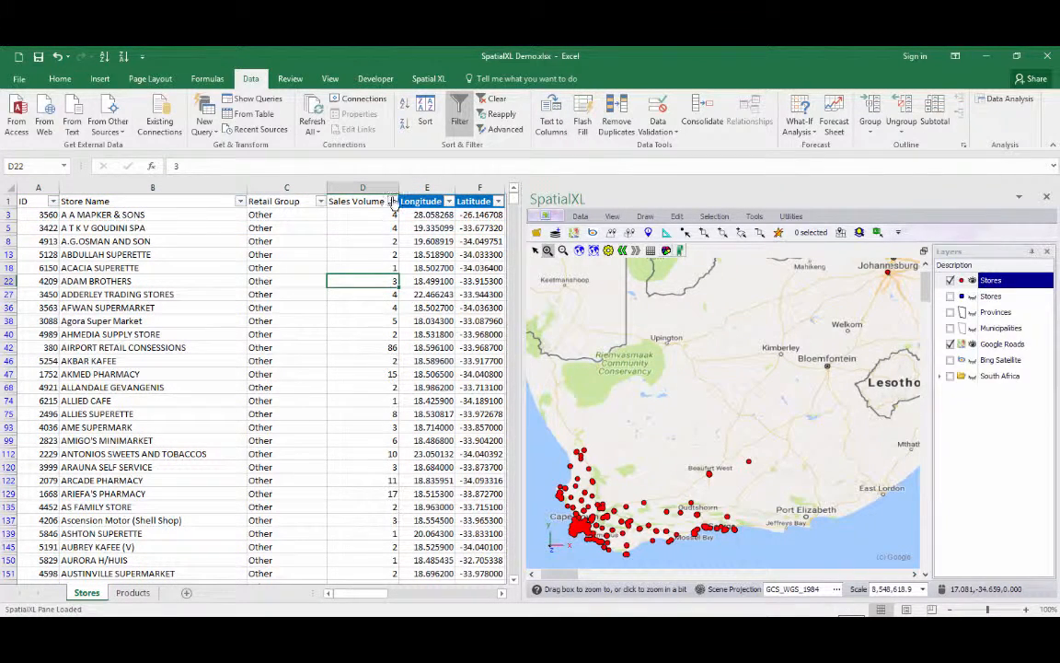
pyautogui.click(393, 201)
pyautogui.moveTo(362, 299)
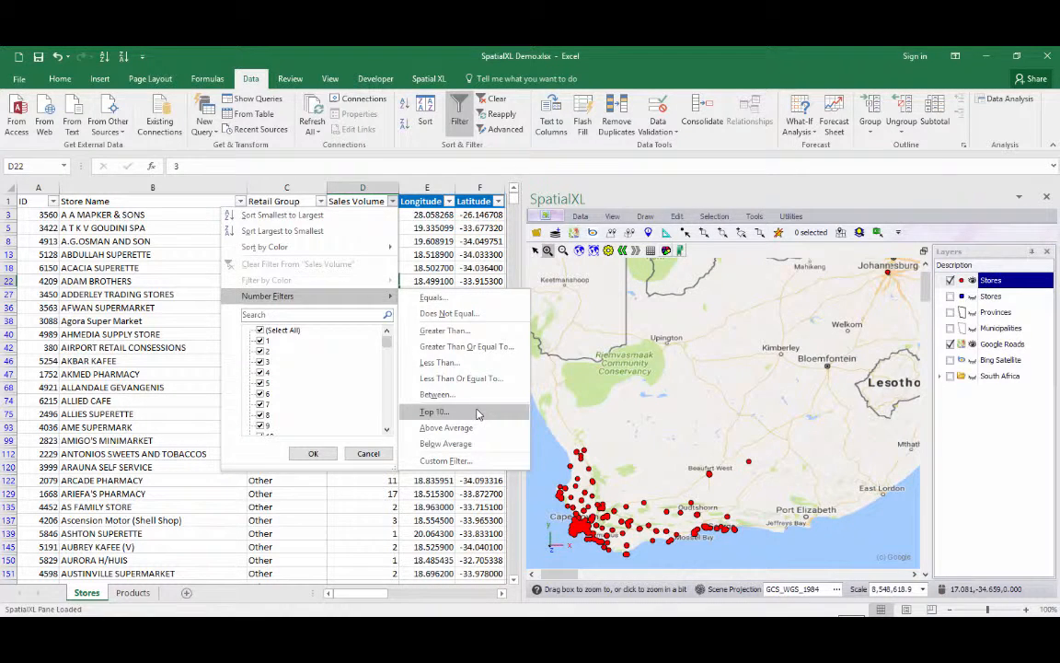
pyautogui.click(433, 413)
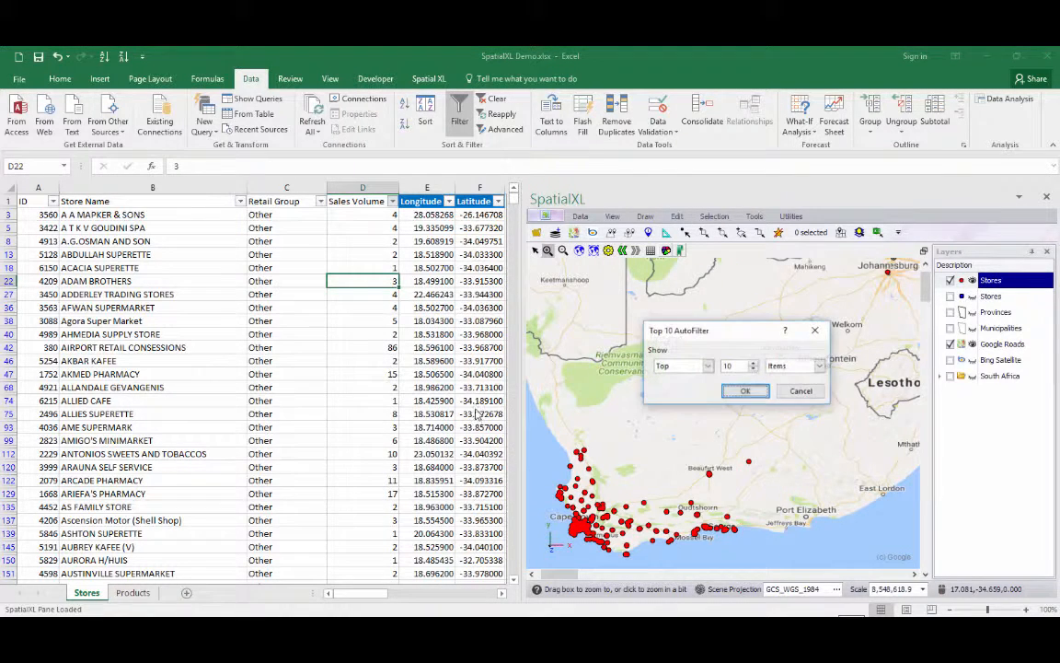
pyautogui.click(794, 366)
pyautogui.click(780, 387)
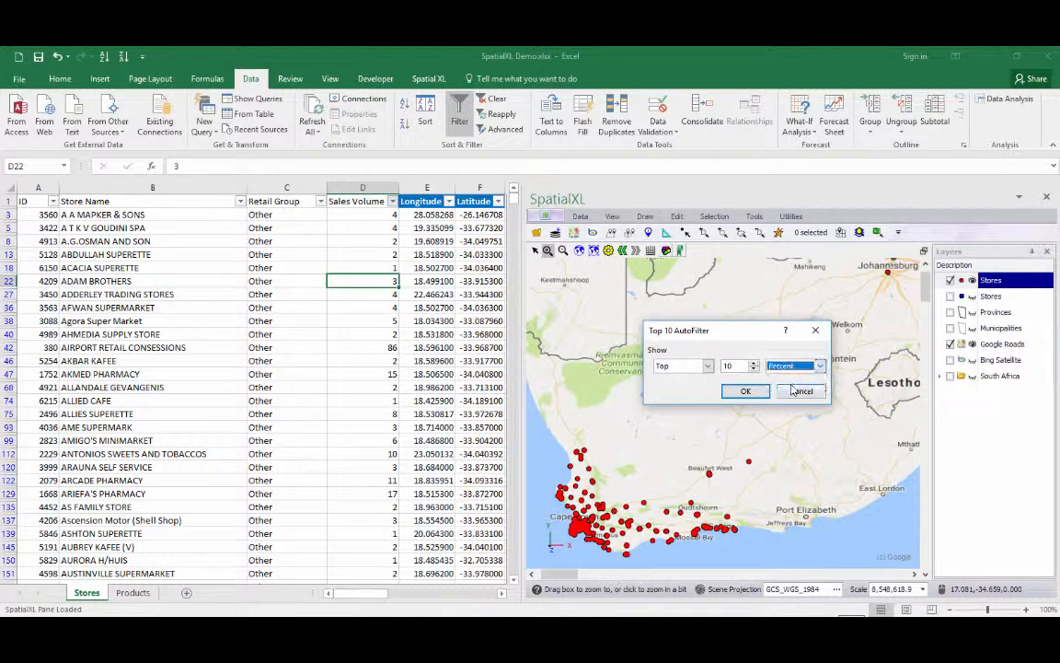
pyautogui.click(746, 390)
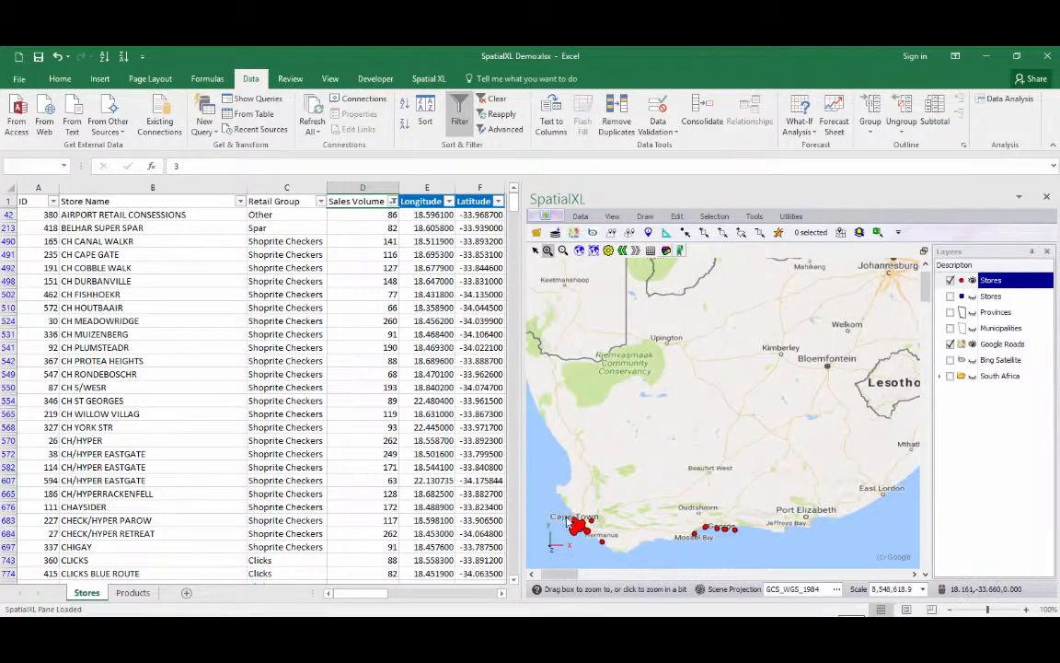
# Label the red Stores points with their Store Name and examine the labelled stores around Claremont and Kenilworth
pyautogui.moveTo(566, 517); pyautogui.dragTo(596, 542)
pyautogui.moveTo(643, 396); pyautogui.dragTo(703, 450)
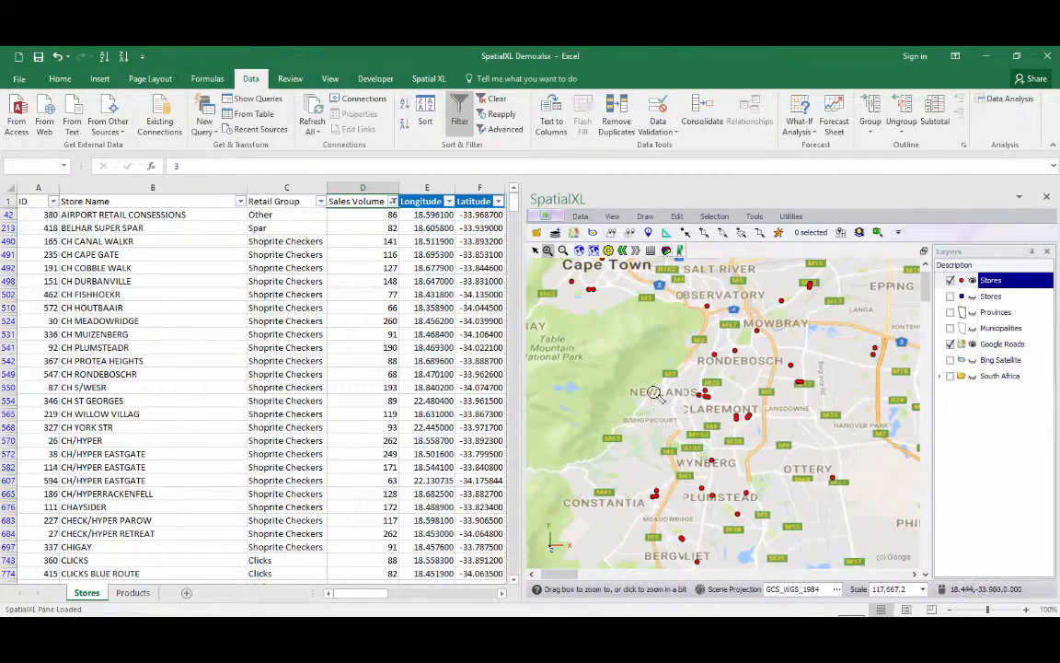
pyautogui.moveTo(641, 347); pyautogui.dragTo(812, 497)
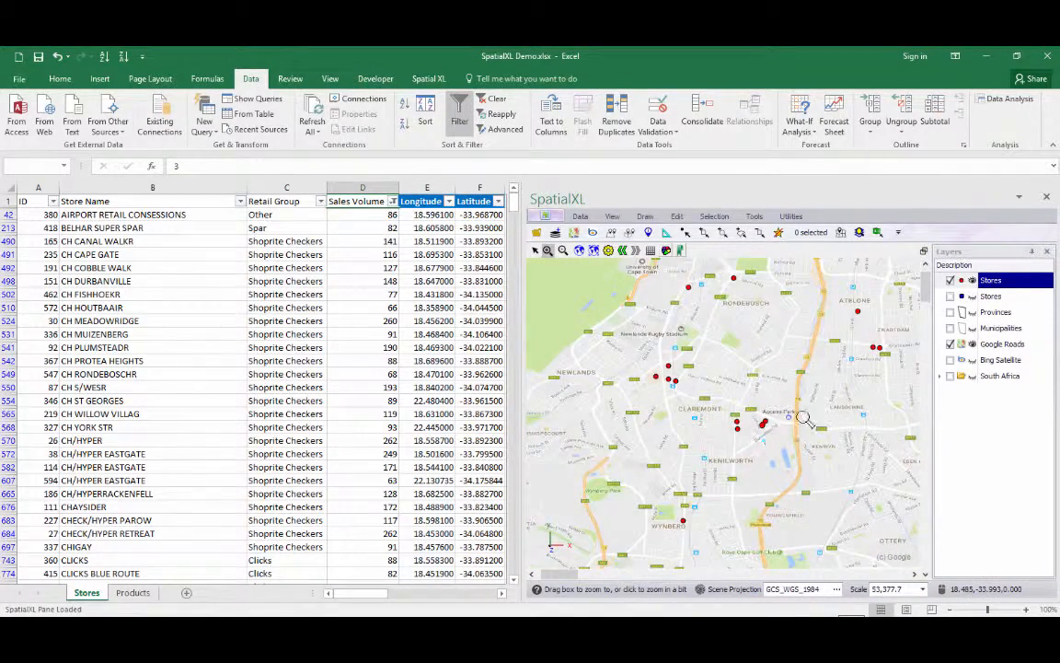
pyautogui.rightClick(992, 288)
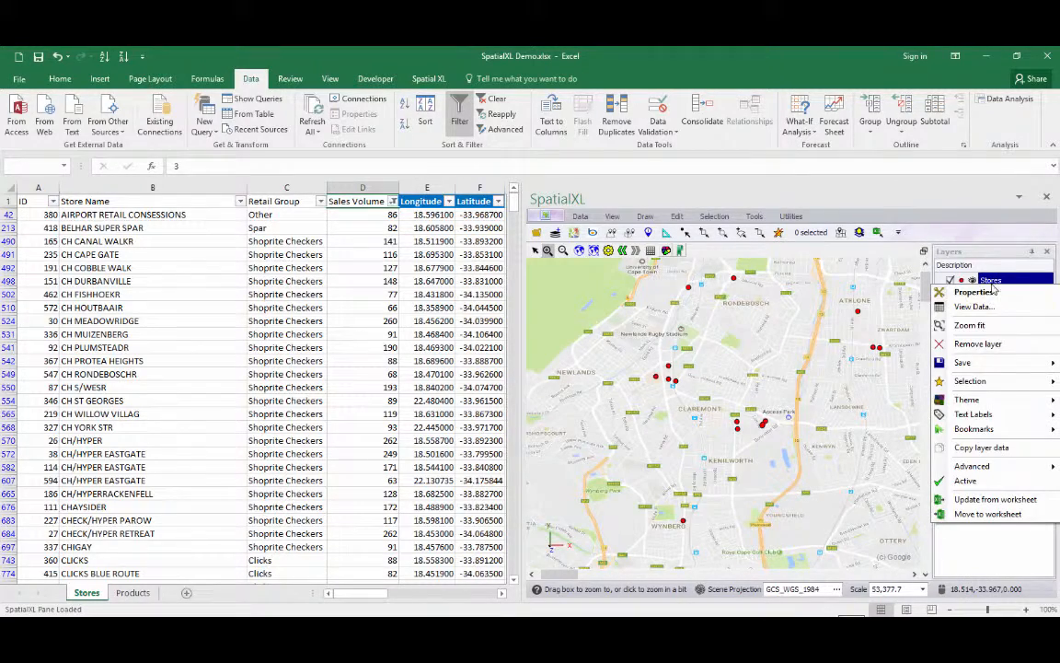
pyautogui.moveTo(1003, 421)
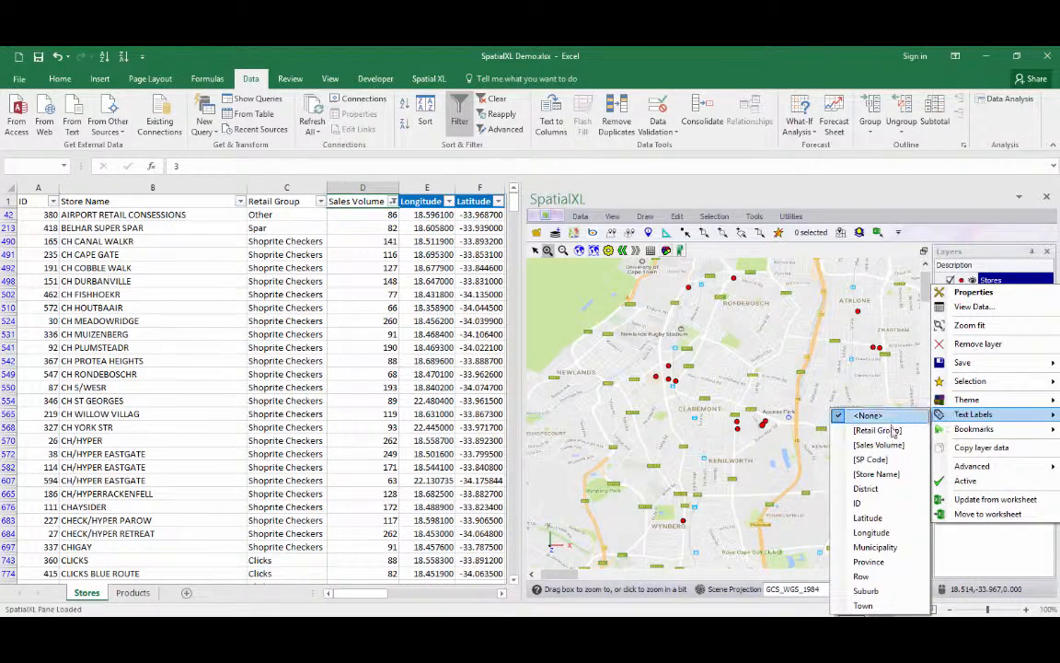
pyautogui.click(895, 476)
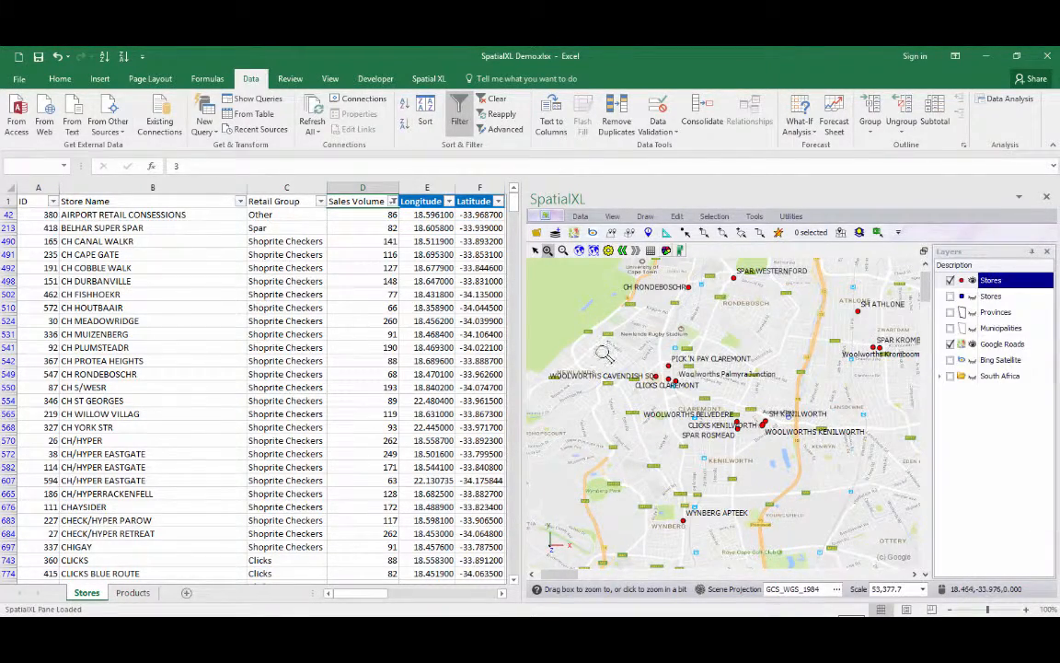
pyautogui.moveTo(610, 355); pyautogui.dragTo(806, 476)
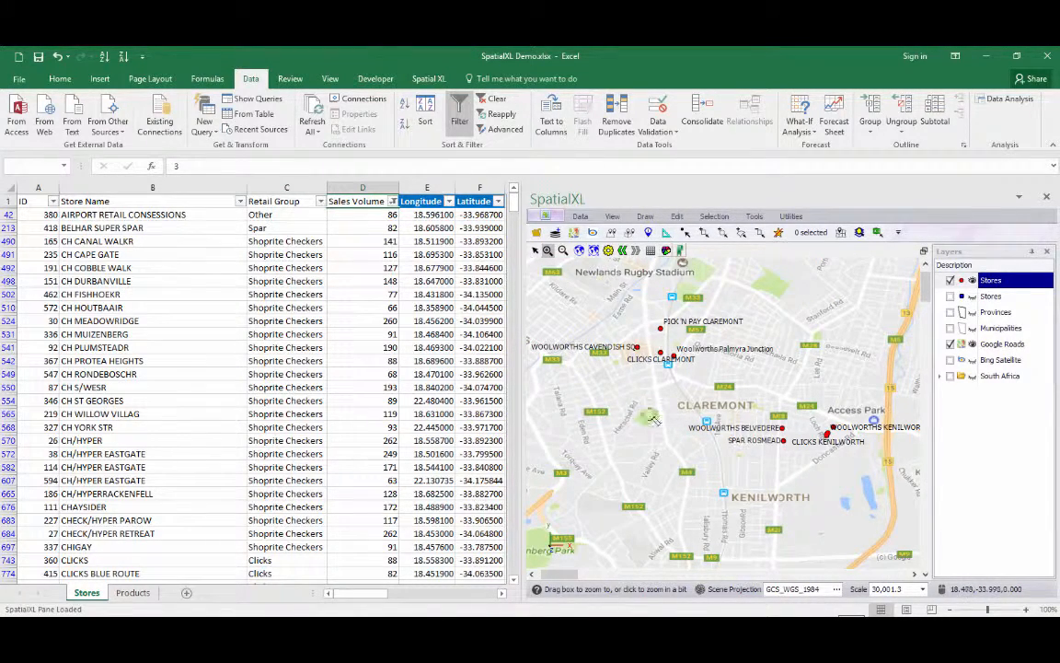
# Remove the red Stores layer from the map and show the blue Stores layer in its place
pyautogui.rightClick(1004, 280)
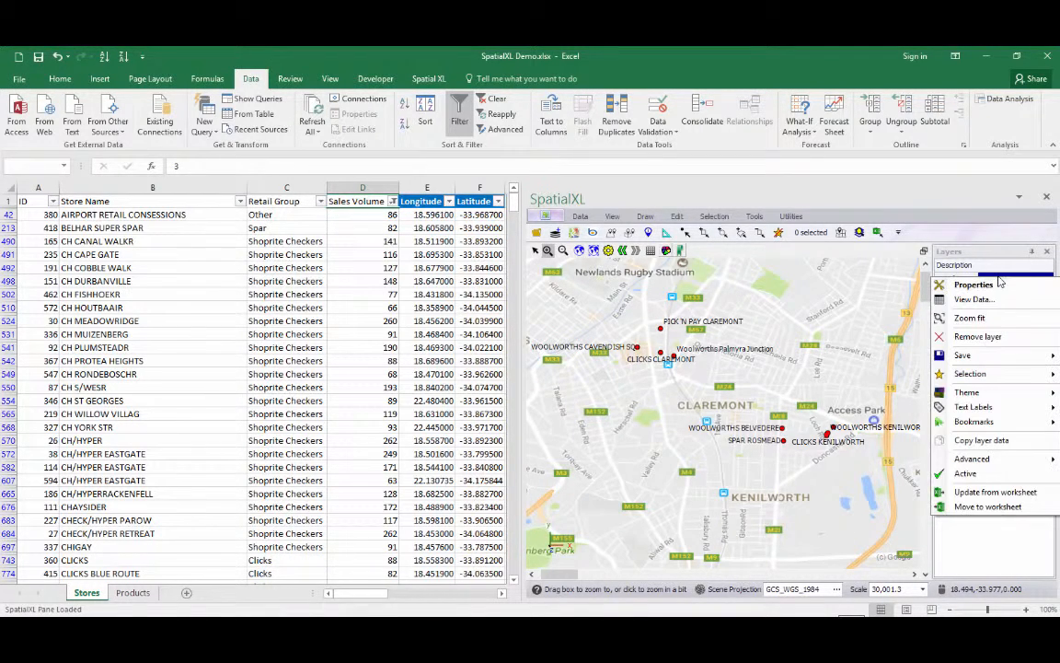
pyautogui.click(1001, 336)
pyautogui.click(507, 388)
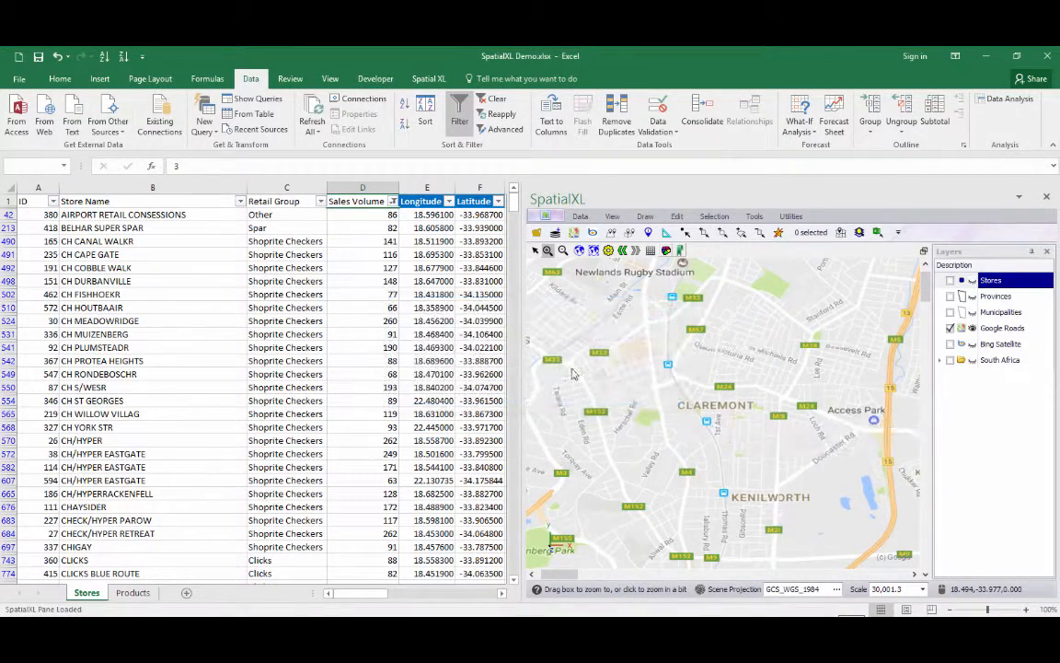
pyautogui.click(951, 280)
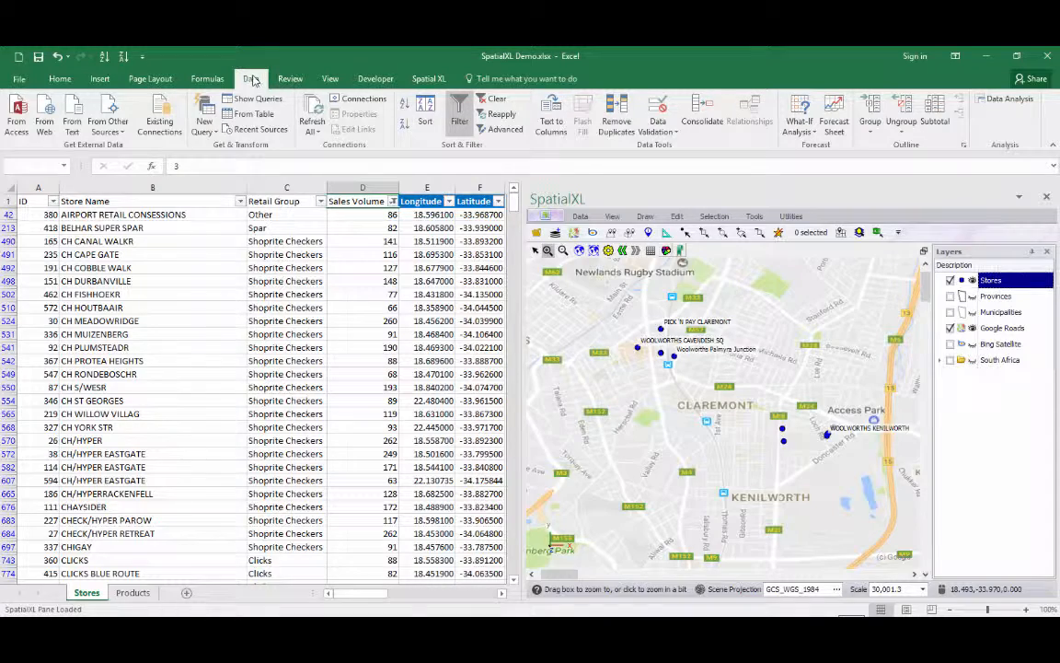
# Clear all filters from the store data
pyautogui.click(494, 102)
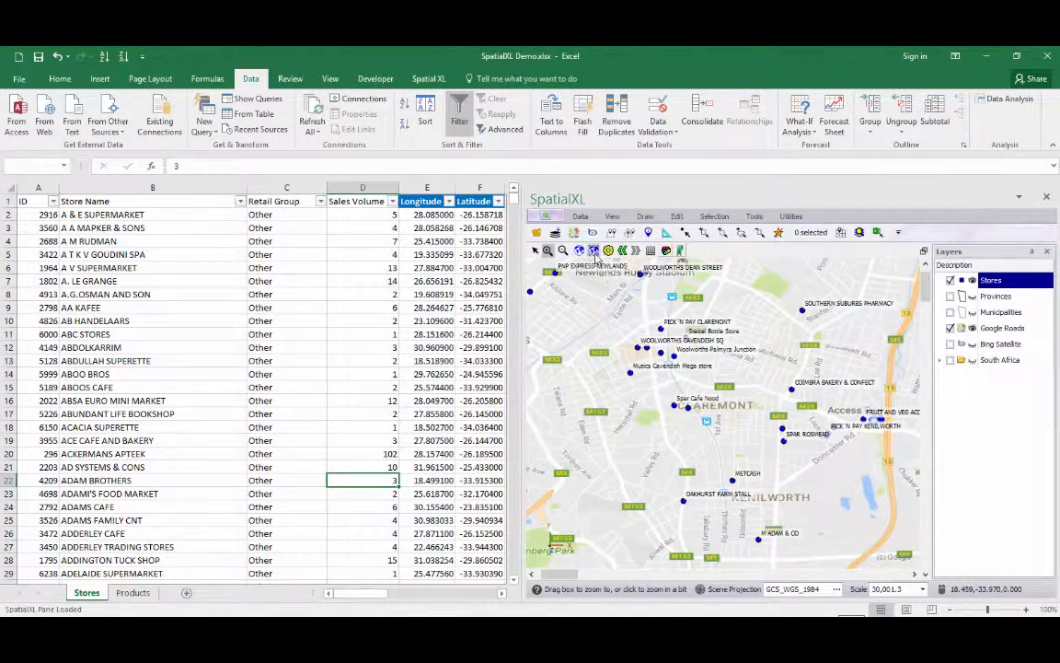
pyautogui.click(538, 232)
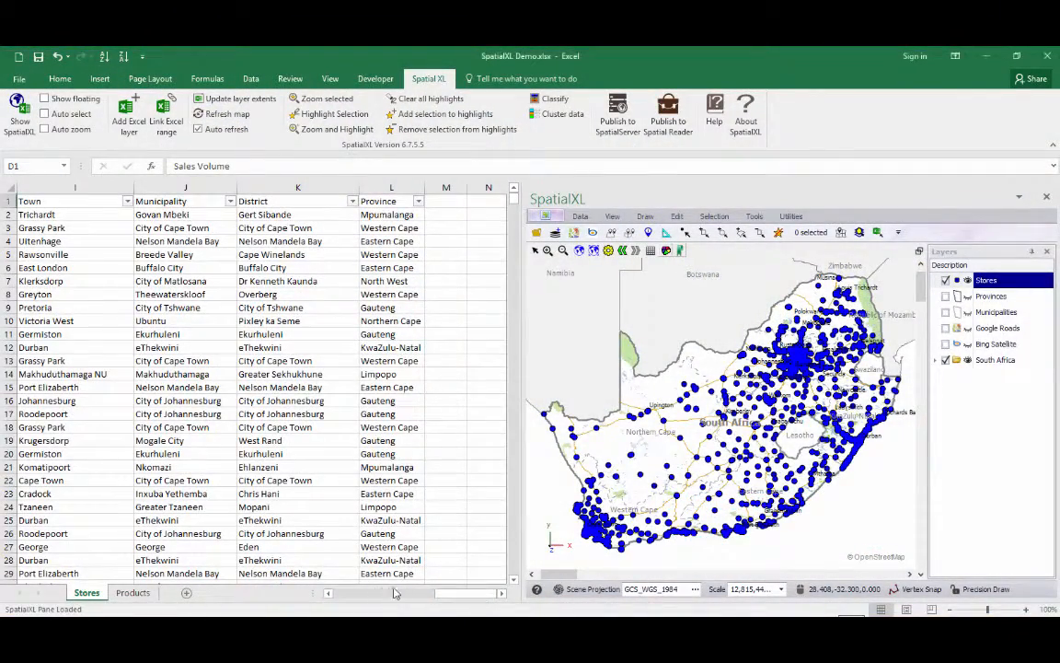
# Examine the filter options of the Retail Group, Sales Volume, District and Province columns without applying any filter
pyautogui.moveTo(448, 595); pyautogui.dragTo(354, 595)
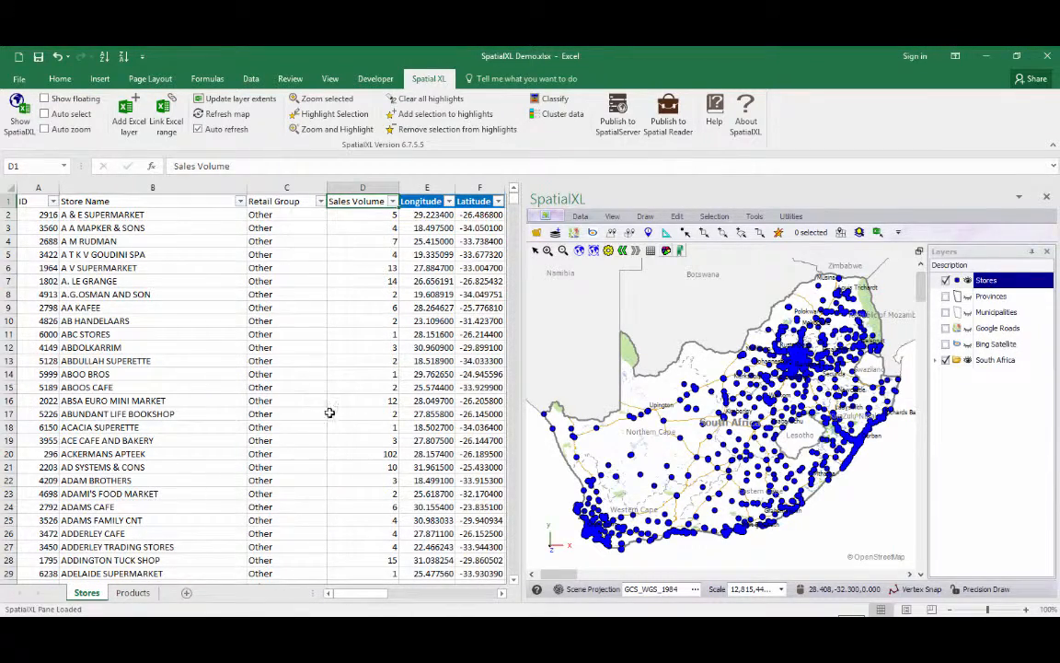
pyautogui.click(320, 200)
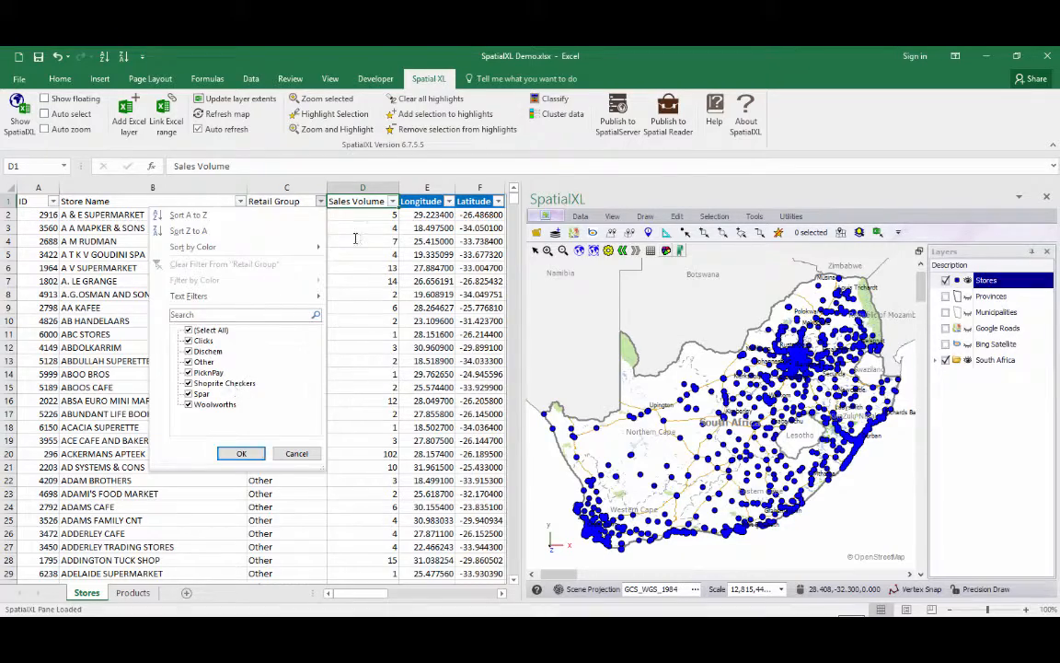
pyautogui.press('Escape')
pyautogui.click(392, 201)
pyautogui.press('Escape')
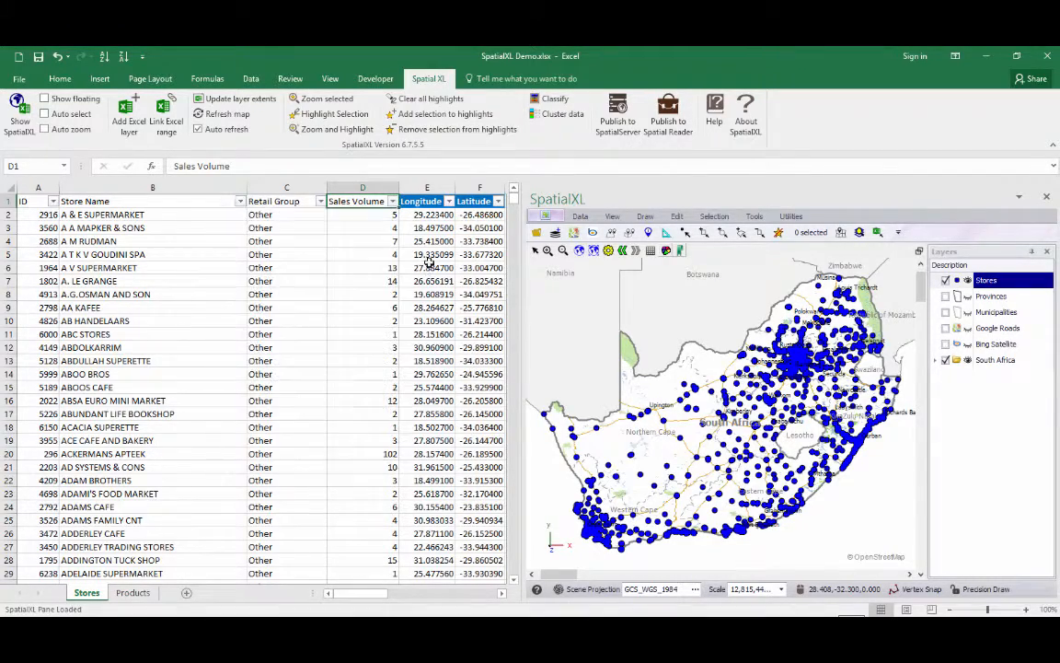
pyautogui.hscroll(5, 426, 414)
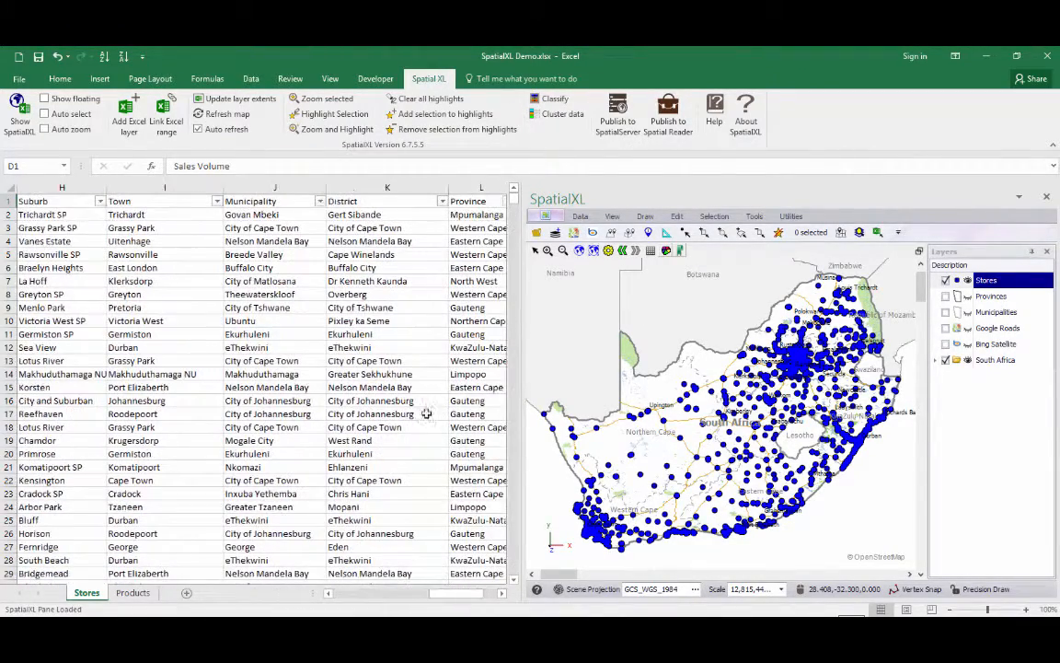
pyautogui.click(443, 201)
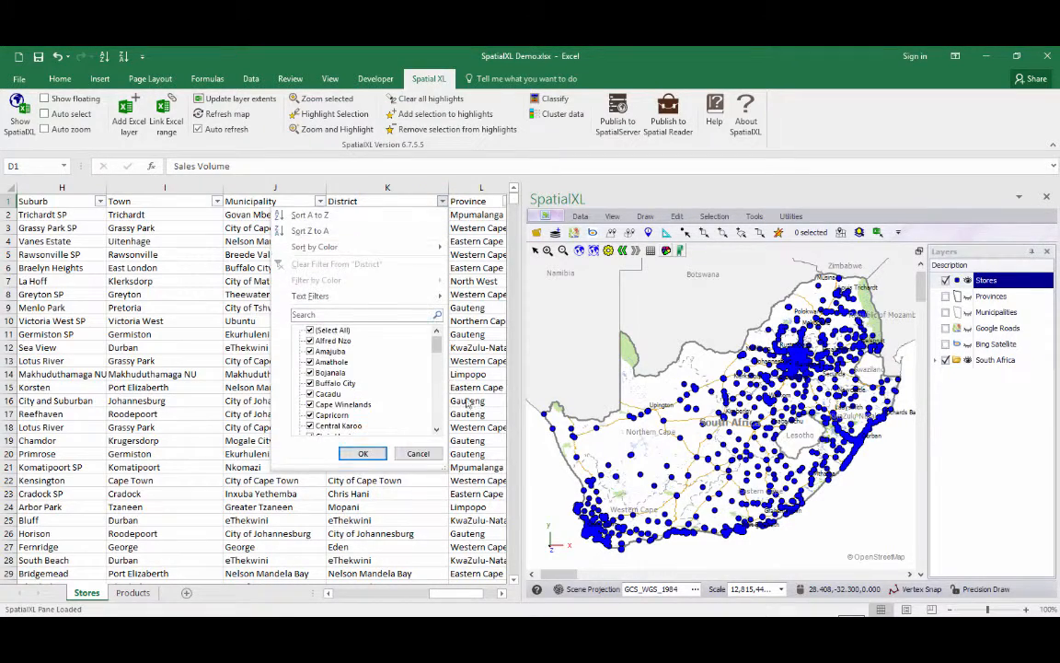
pyautogui.press('Escape')
pyautogui.hscroll(1, 414, 534)
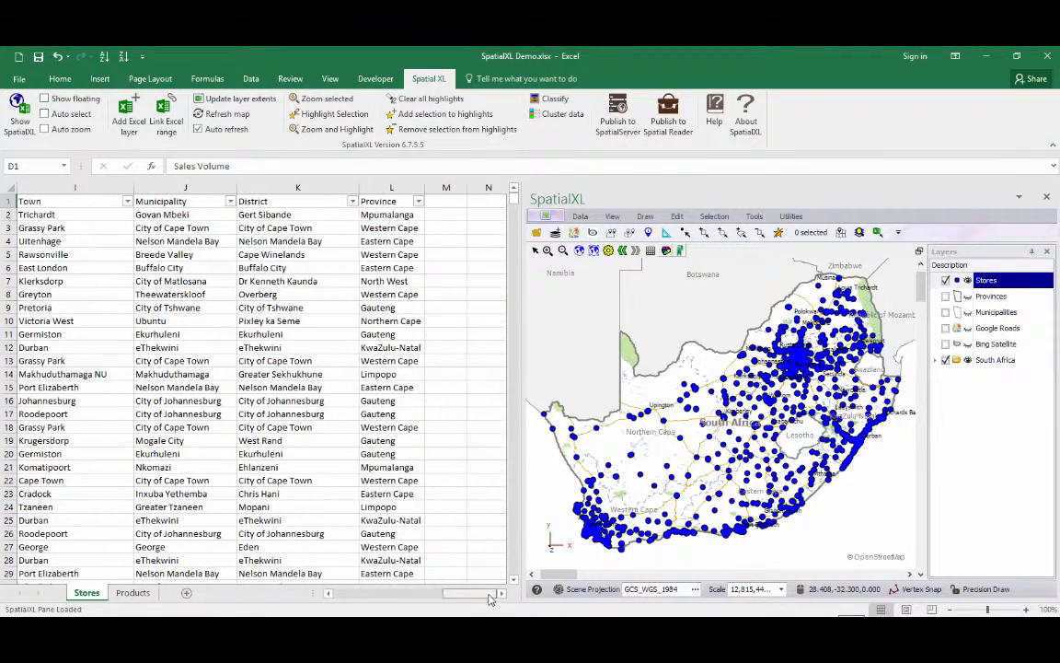
pyautogui.click(420, 200)
pyautogui.press('Escape')
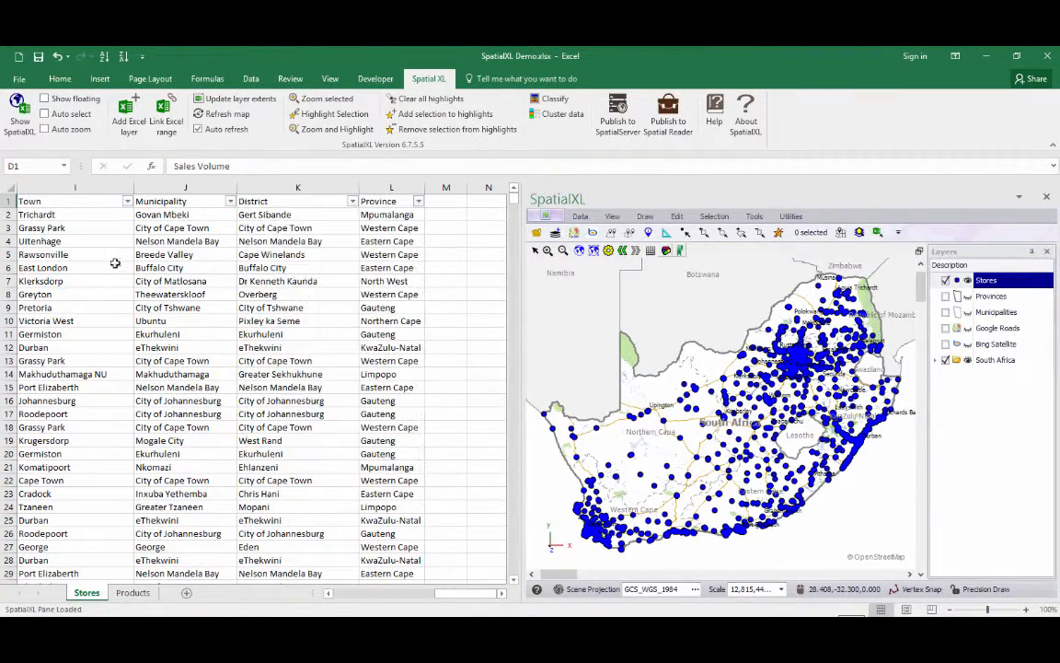
pyautogui.hscroll(-4, 428, 529)
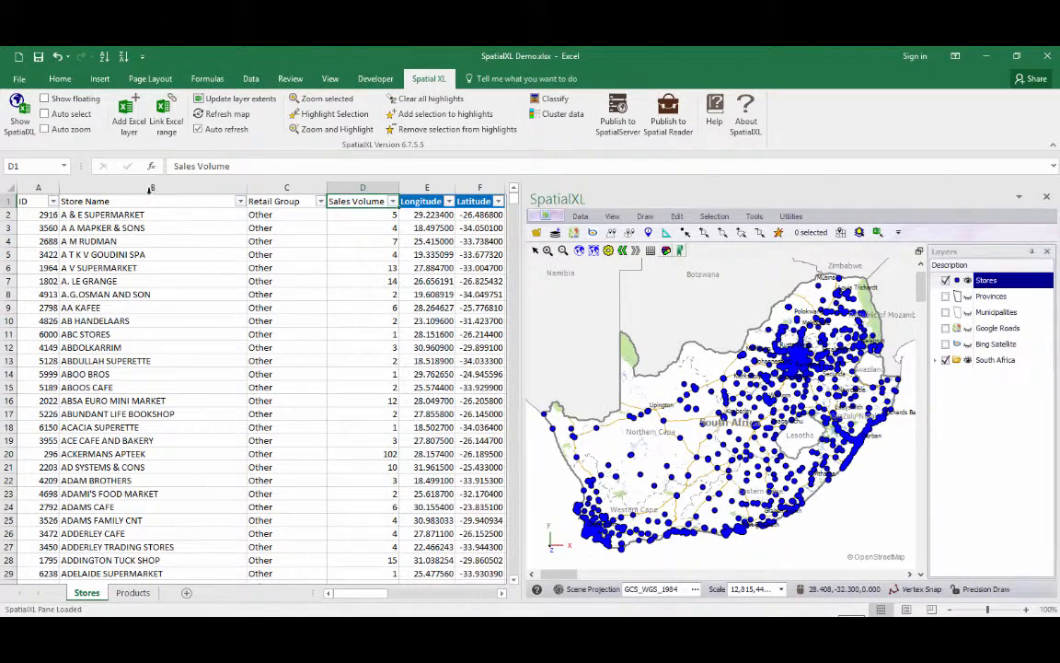
# Show the map in a floating window and turn on its legend and scale bar in the scene properties
pyautogui.click(44, 99)
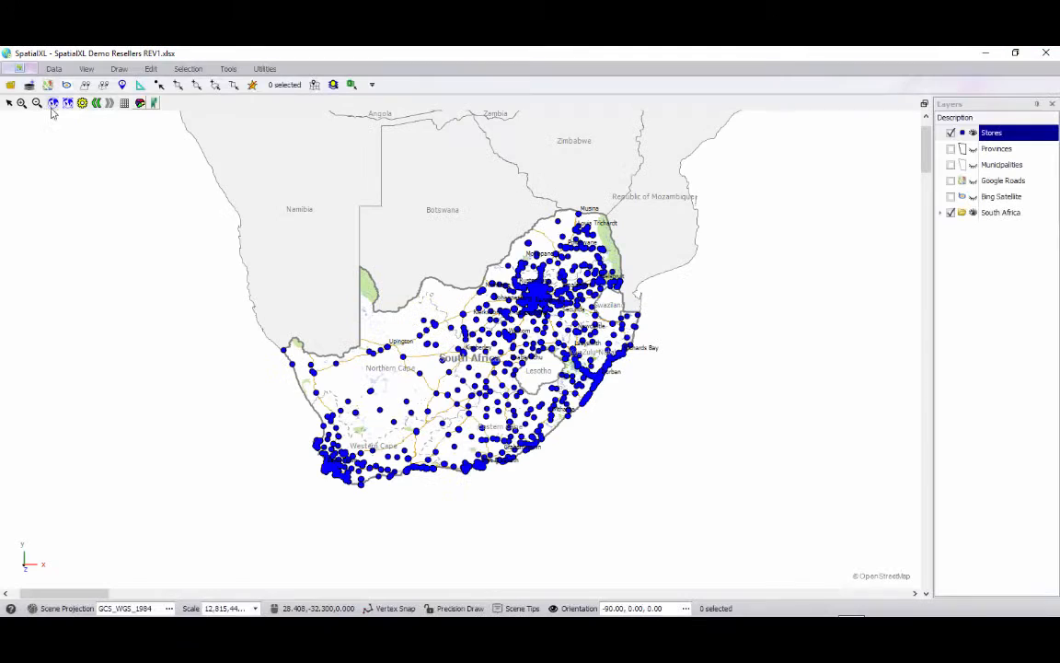
pyautogui.click(69, 103)
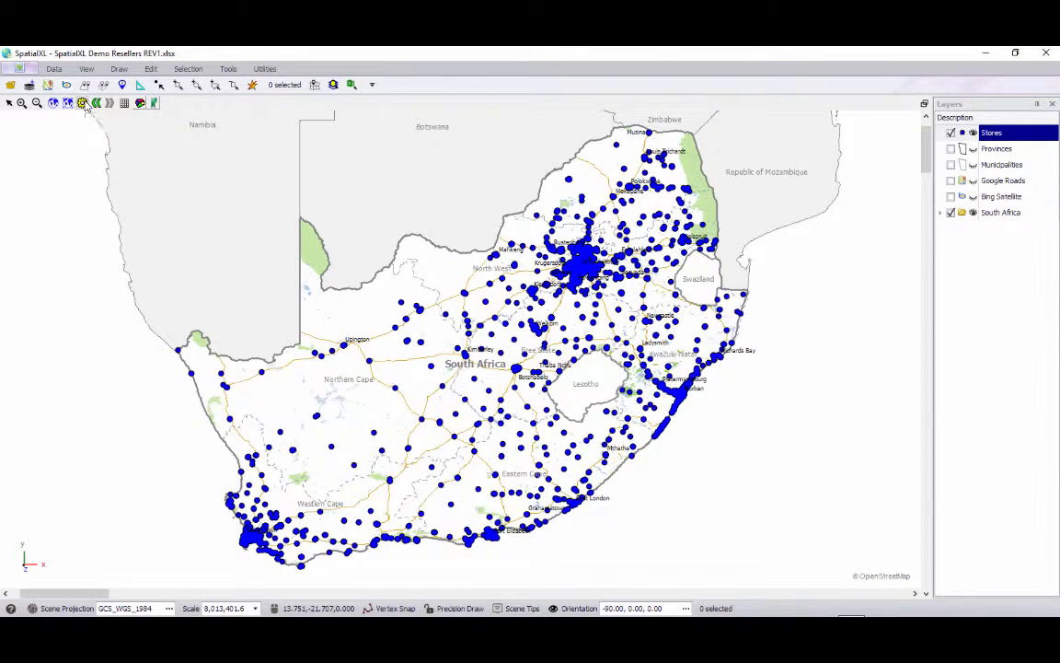
pyautogui.click(82, 103)
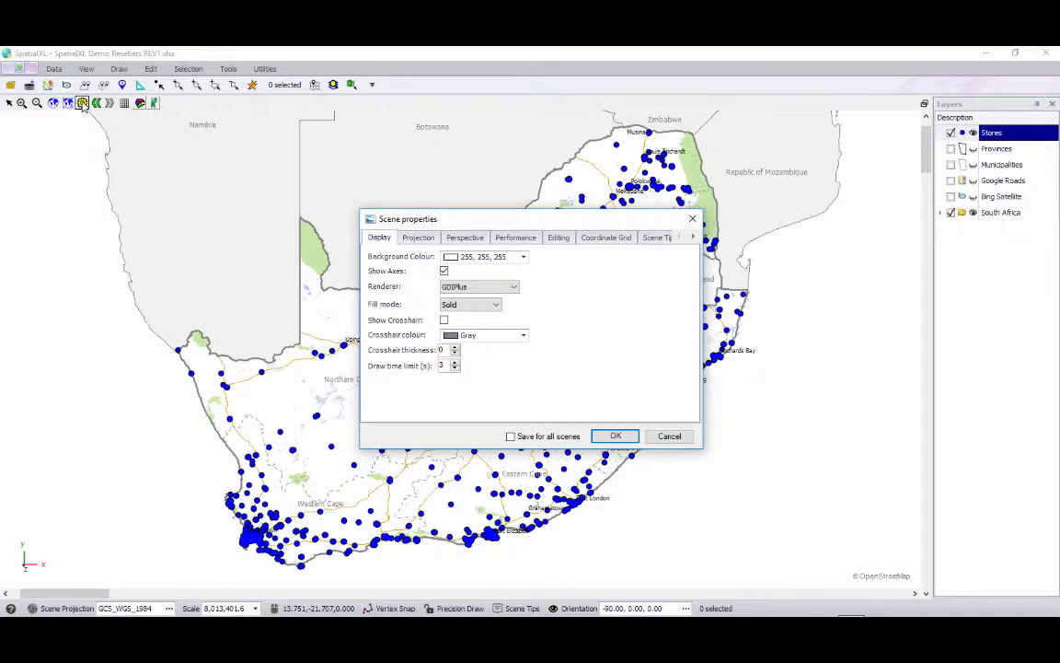
pyautogui.click(690, 239)
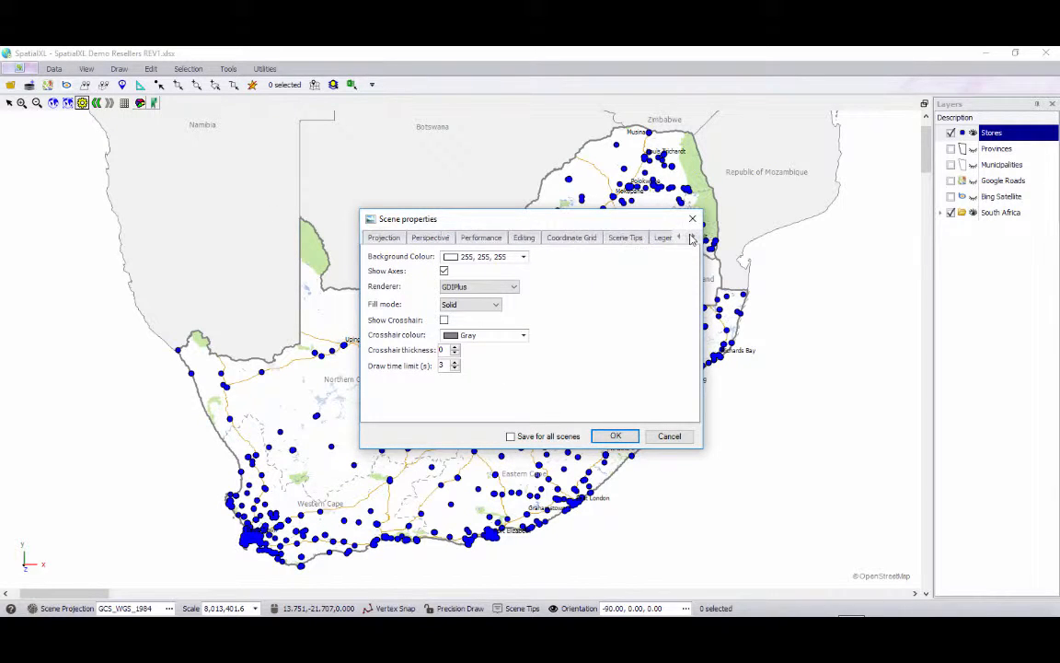
pyautogui.click(690, 238)
pyautogui.click(646, 239)
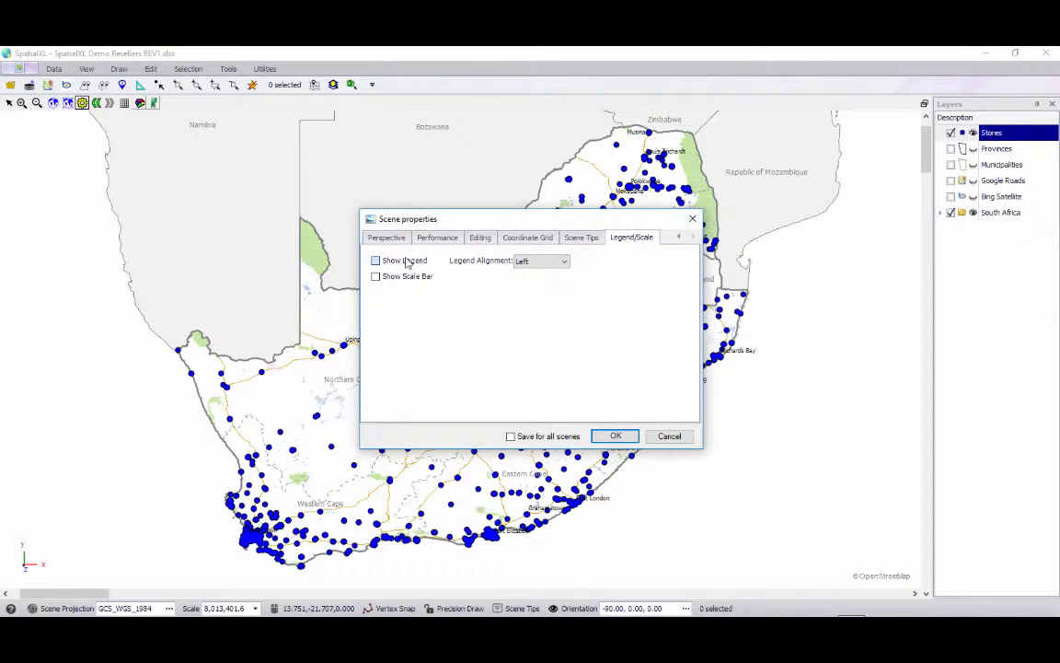
pyautogui.click(616, 435)
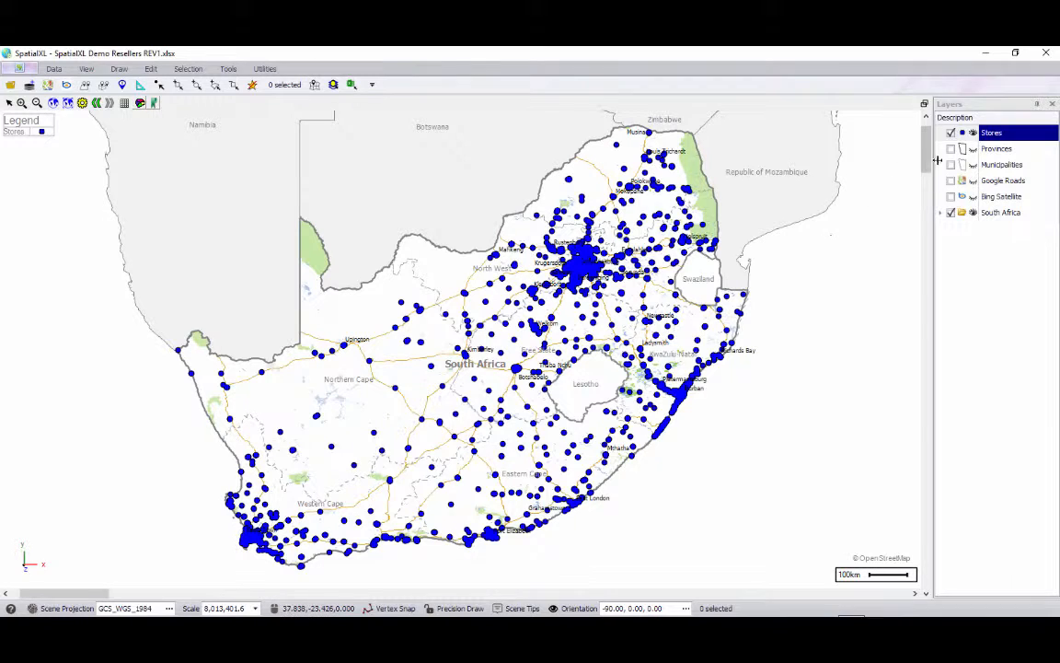
# Apply the Stores by Province theme to the Stores layer
pyautogui.rightClick(996, 131)
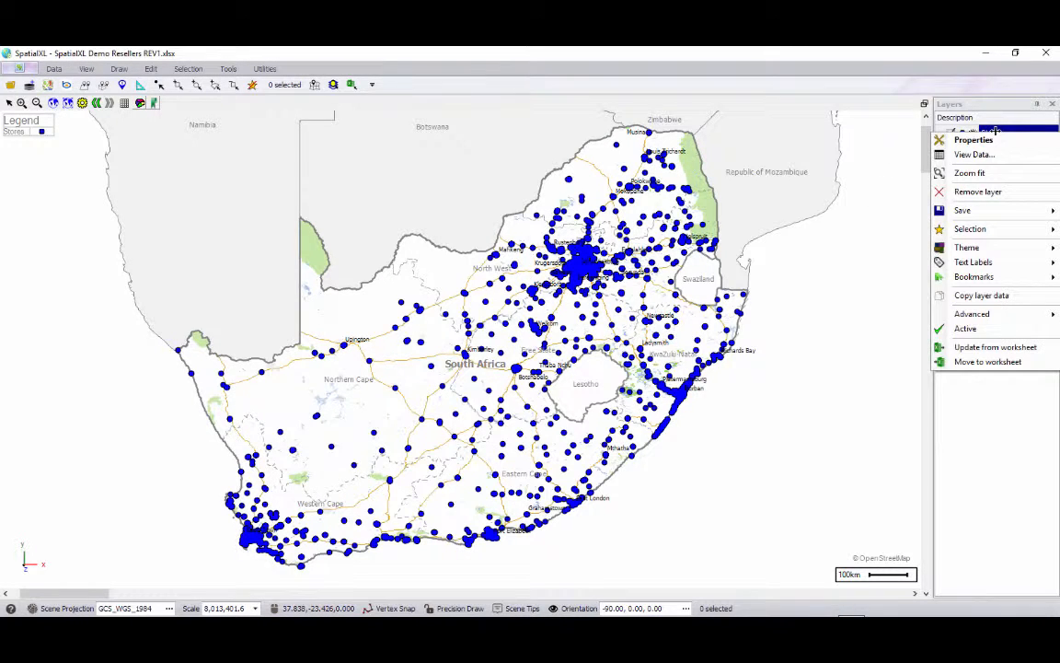
pyautogui.moveTo(1000, 248)
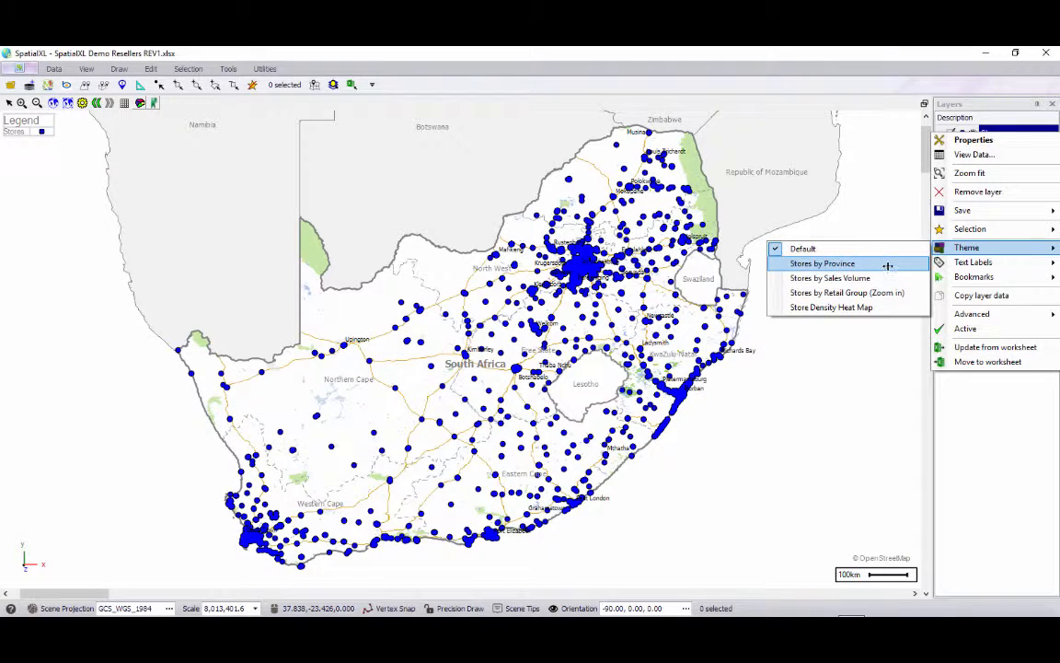
pyautogui.click(822, 263)
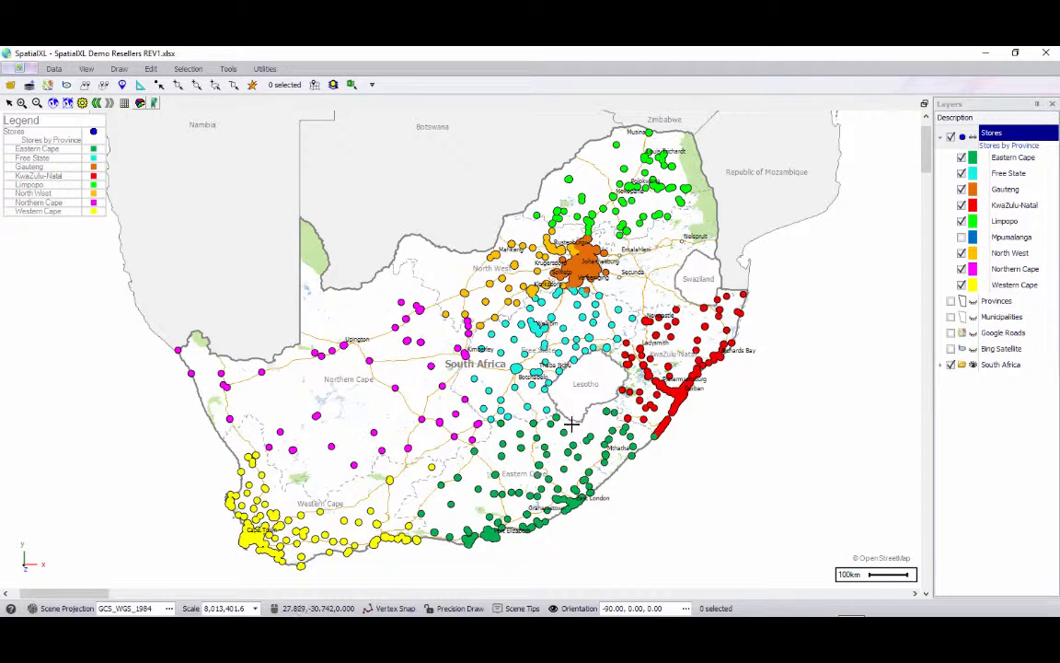
# Hide the Eastern Cape, Free State, Gauteng and KwaZulu-Natal store categories and show all province categories again
pyautogui.click(962, 158)
pyautogui.click(962, 188)
pyautogui.click(962, 173)
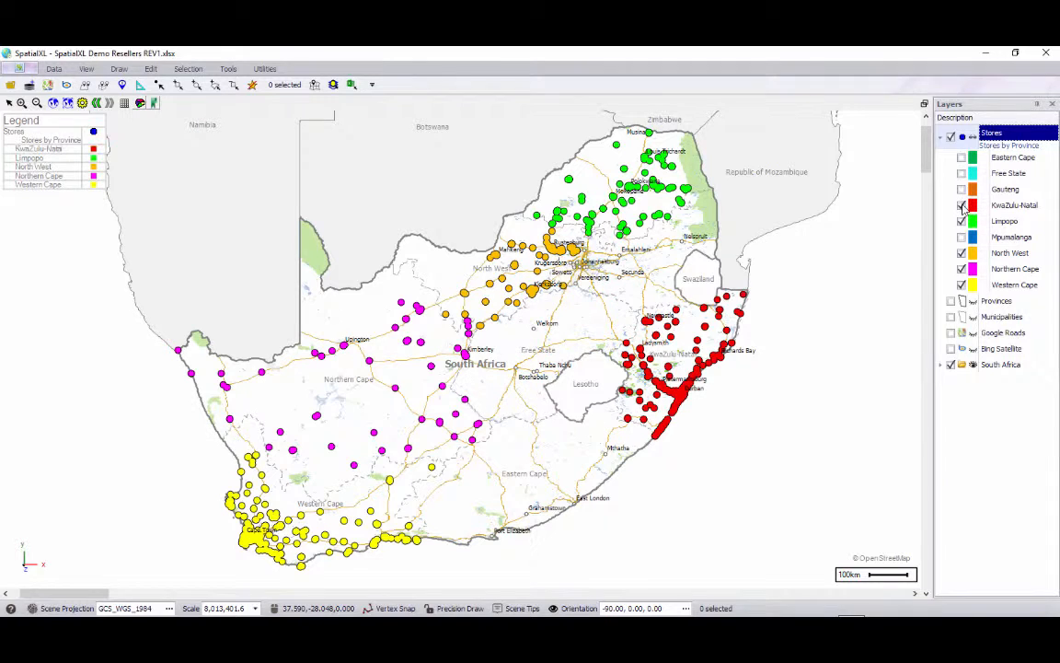
pyautogui.click(962, 205)
pyautogui.click(962, 237)
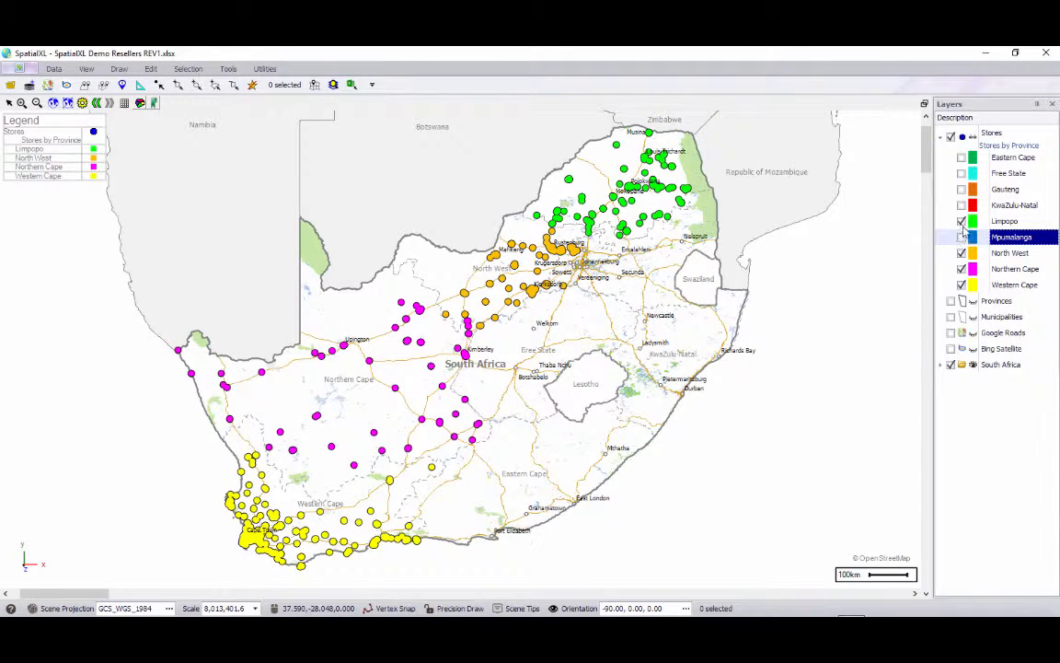
pyautogui.click(962, 204)
pyautogui.click(962, 188)
pyautogui.click(962, 173)
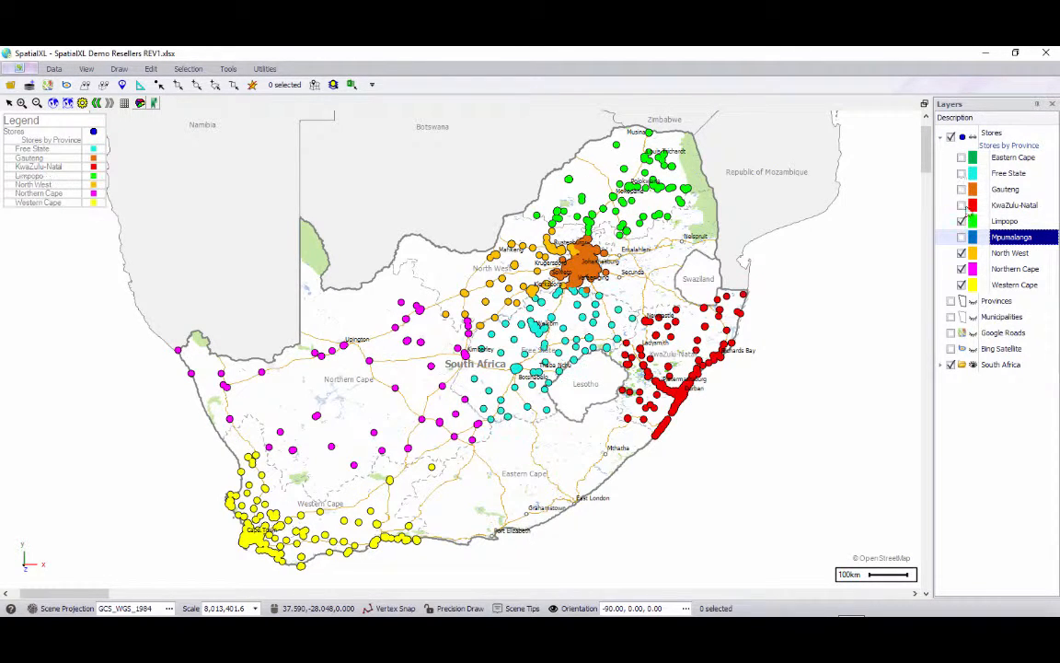
pyautogui.click(961, 157)
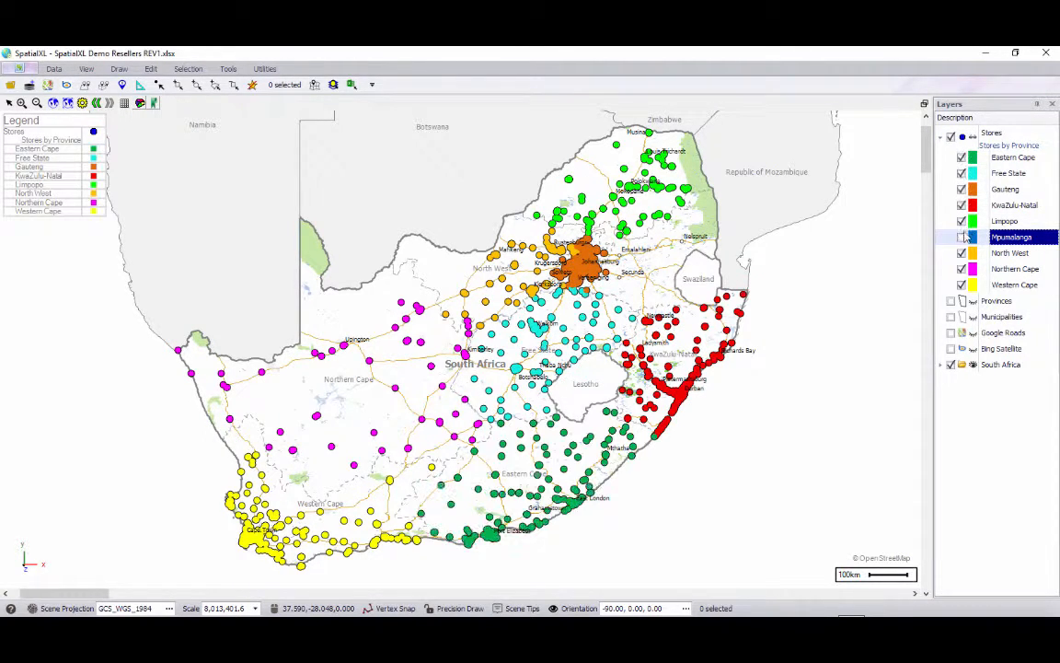
# Show the Provinces layer and colour its areas with the Provinces theme
pyautogui.click(950, 301)
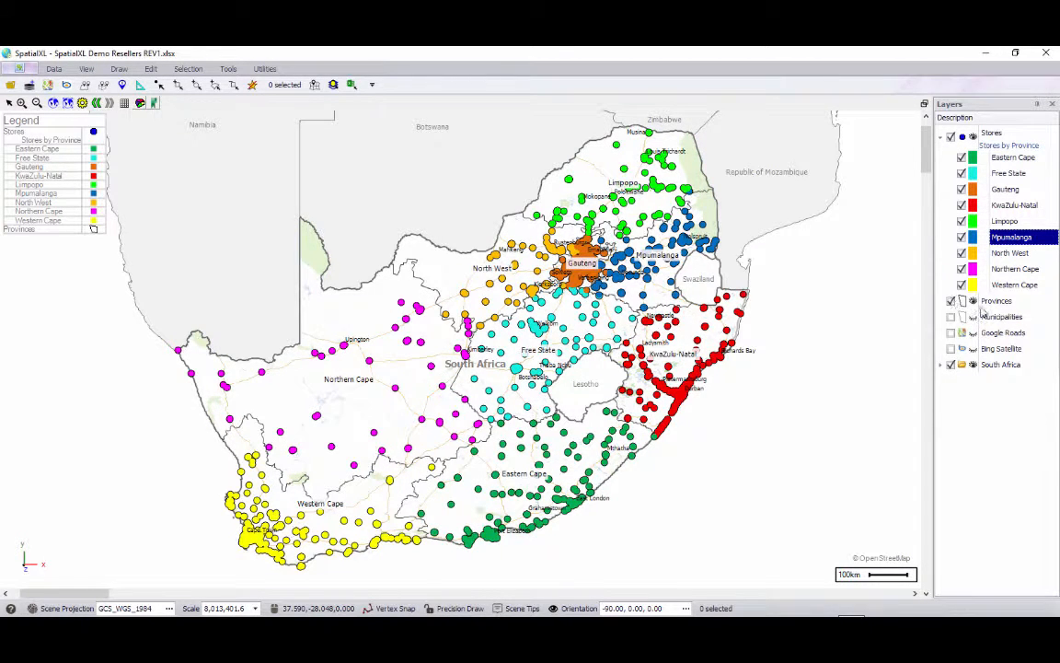
pyautogui.rightClick(988, 302)
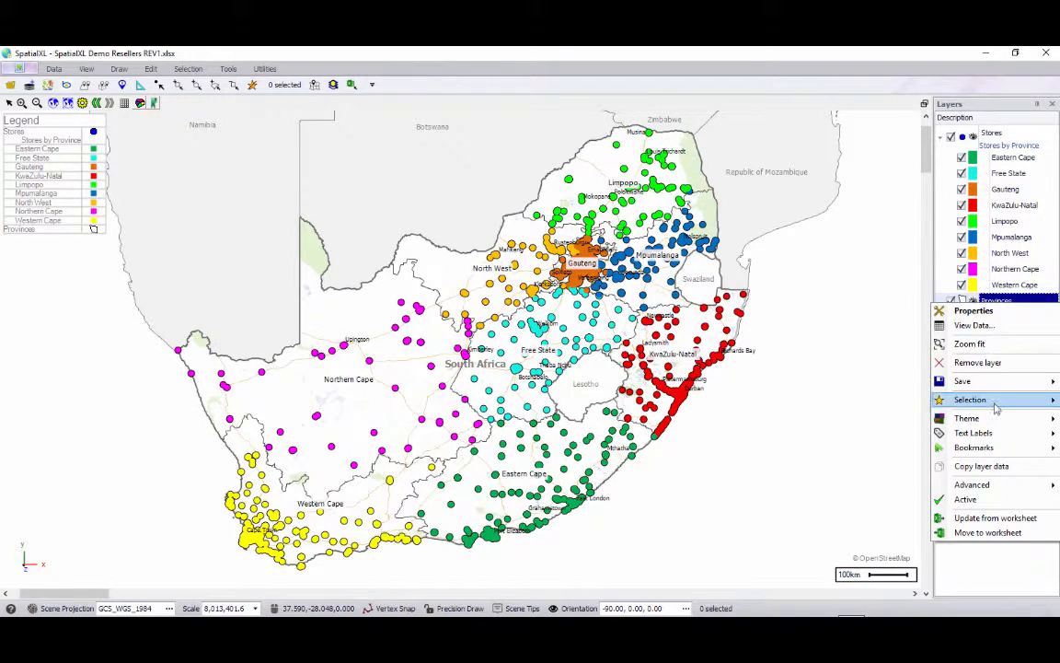
pyautogui.moveTo(967, 419)
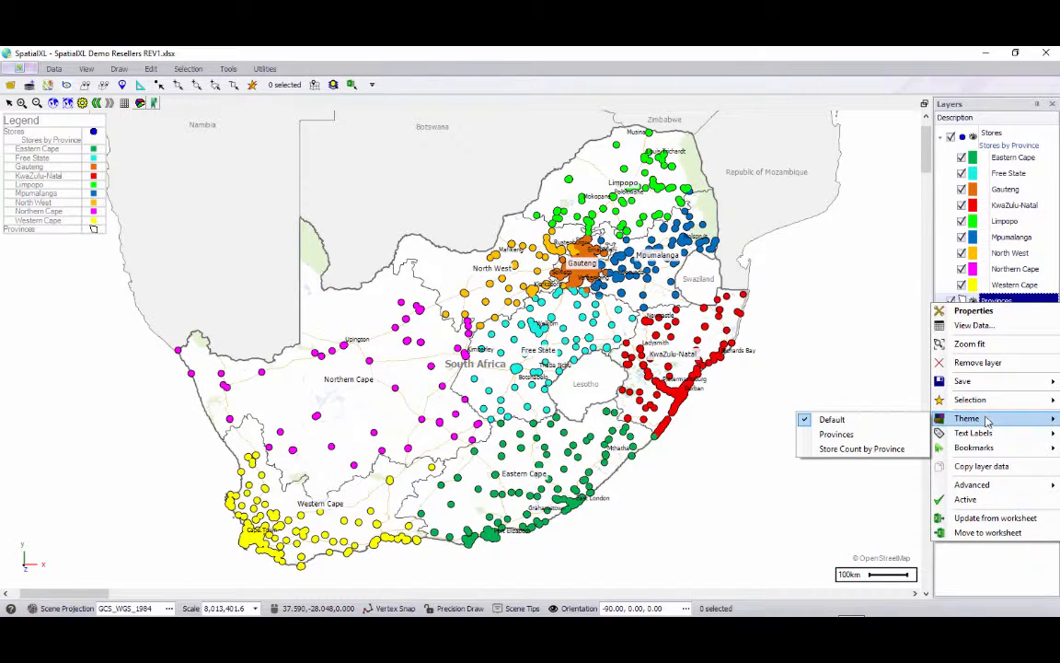
pyautogui.click(880, 433)
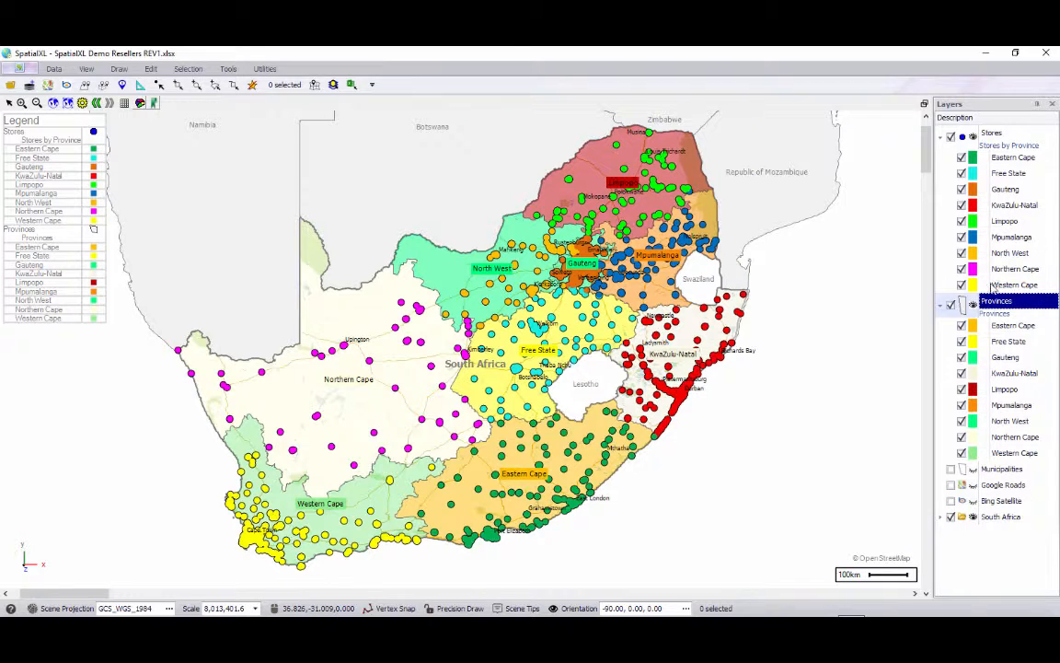
# Hide the Provinces layer and switch the Stores layer to the Stores by Sales Volume theme
pyautogui.click(951, 304)
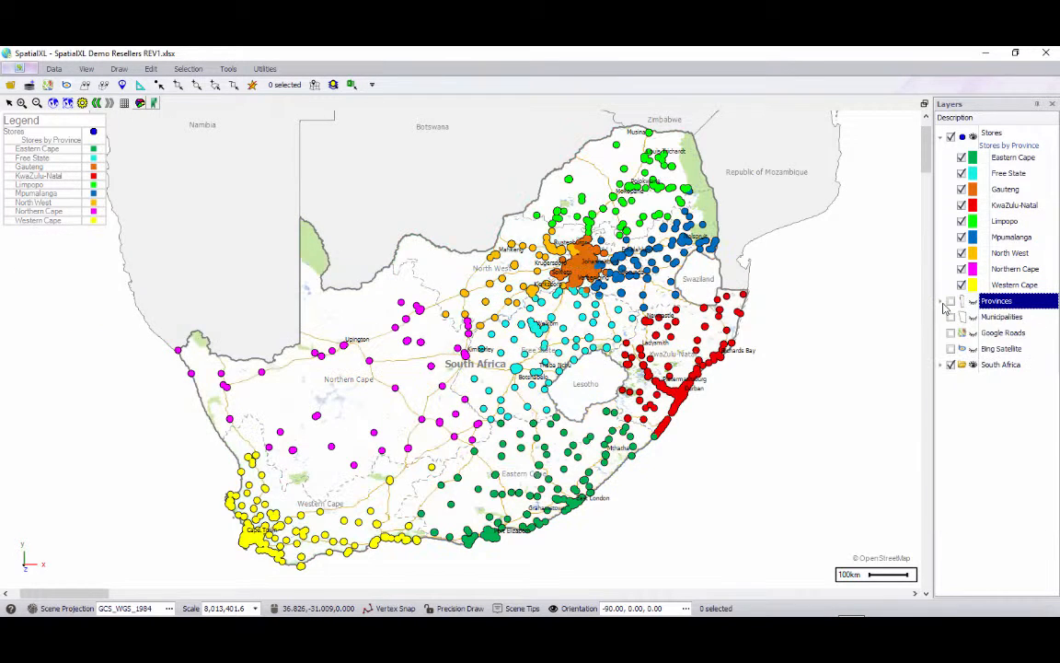
pyautogui.rightClick(988, 137)
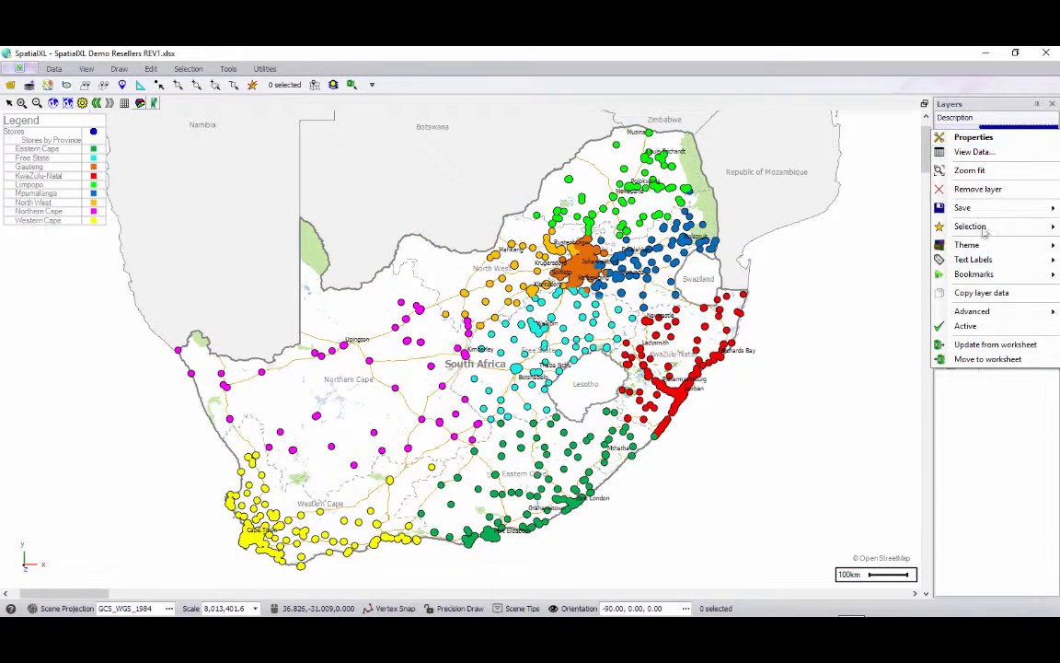
pyautogui.moveTo(984, 244)
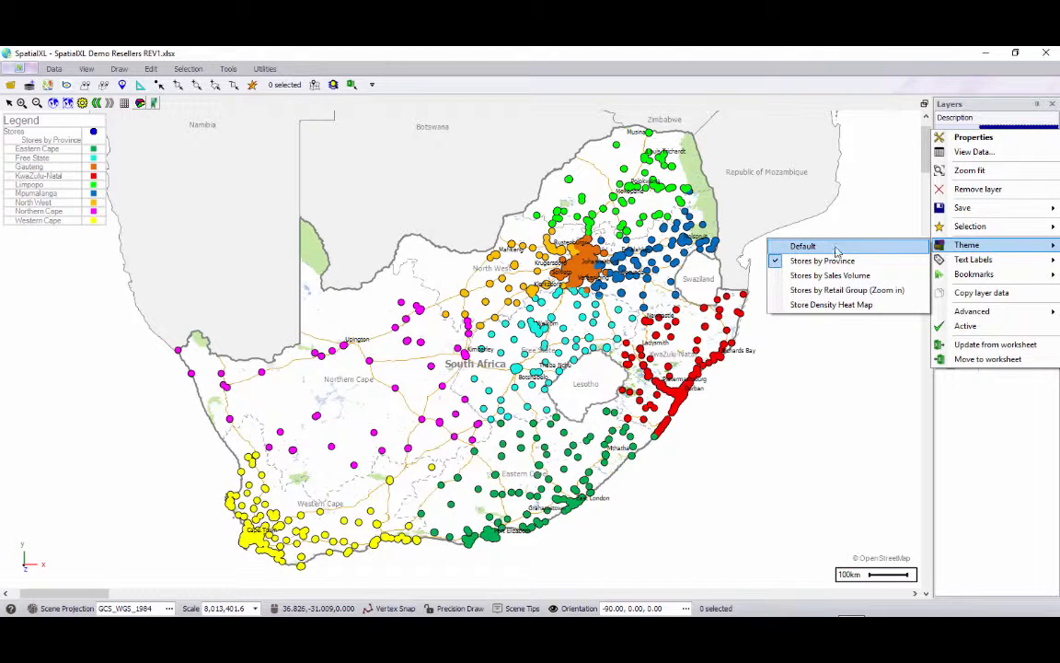
pyautogui.click(850, 277)
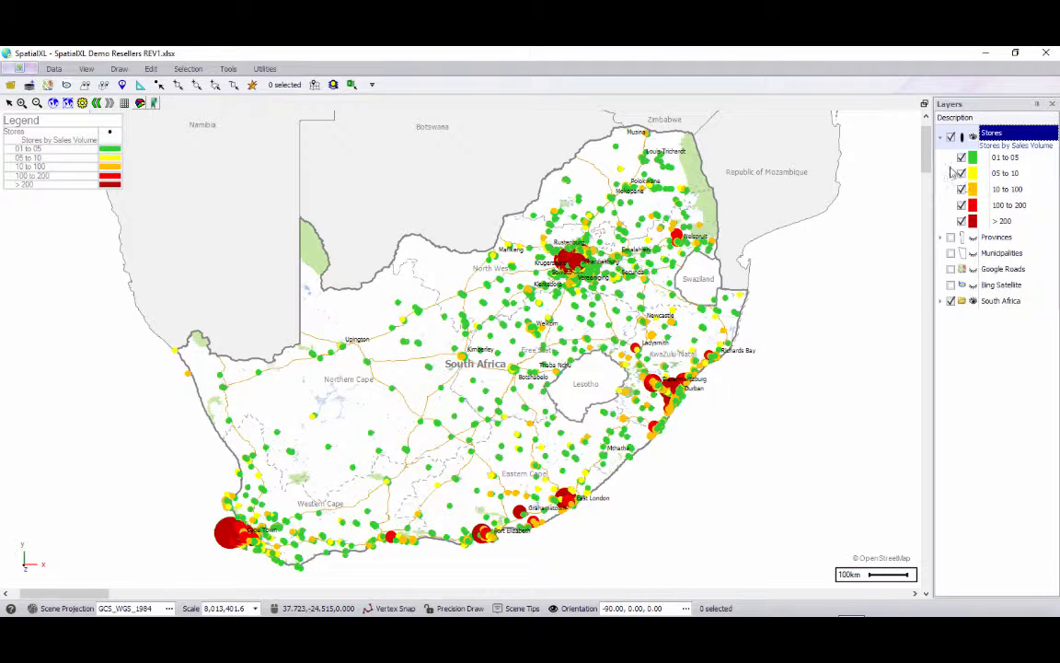
# Hide the four sales volume classes below 200, leaving only the > 200 stores, and show the hidden classes again
pyautogui.click(961, 162)
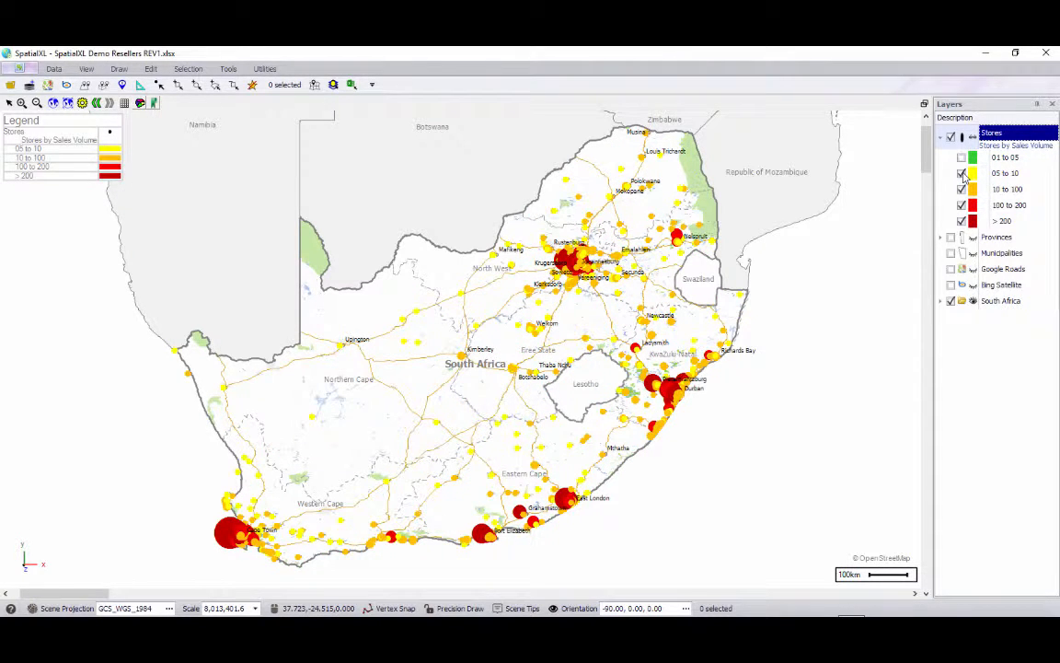
pyautogui.click(961, 174)
pyautogui.click(961, 189)
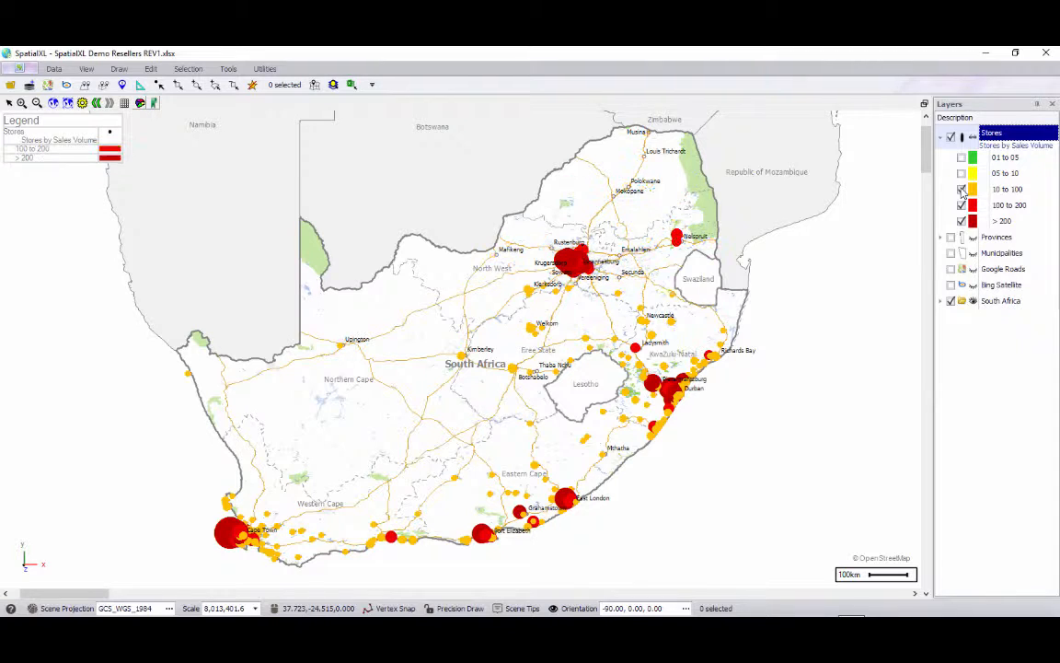
pyautogui.click(962, 205)
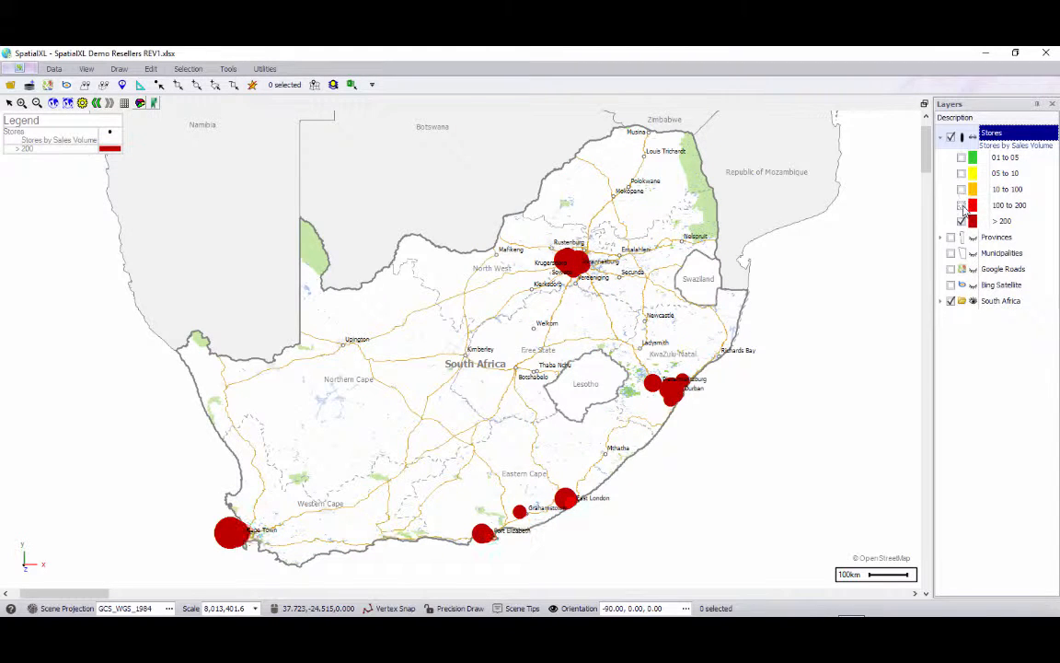
pyautogui.click(962, 205)
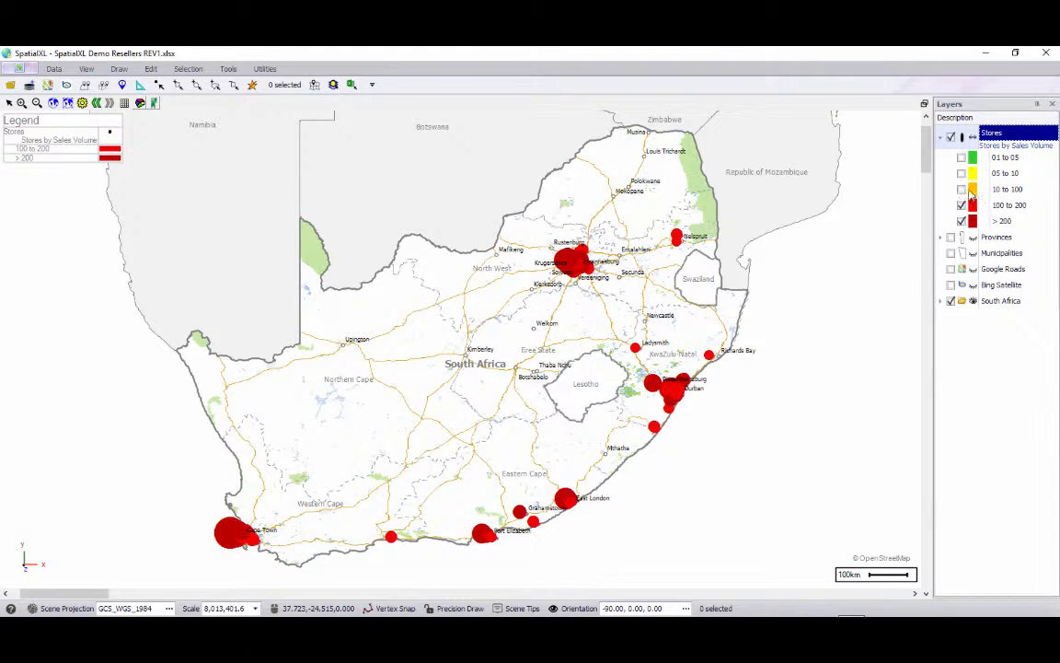
pyautogui.click(962, 189)
pyautogui.click(962, 173)
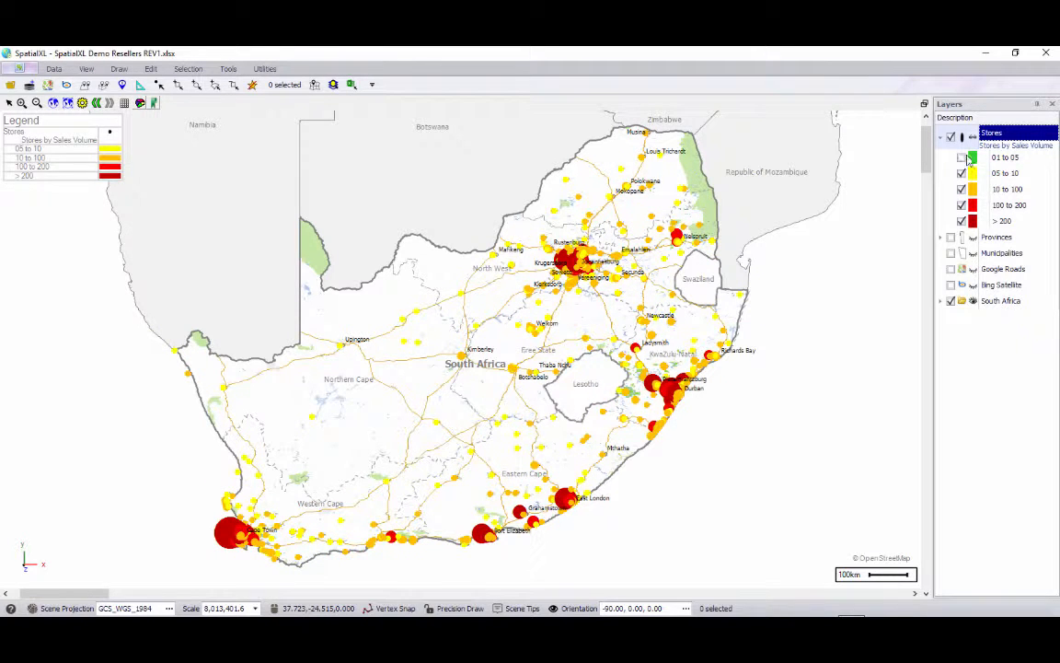
# Apply the Stores by Retail Group (Zoom in) theme to the Stores layer and examine the retailer logos around Johannesburg
pyautogui.rightClick(990, 136)
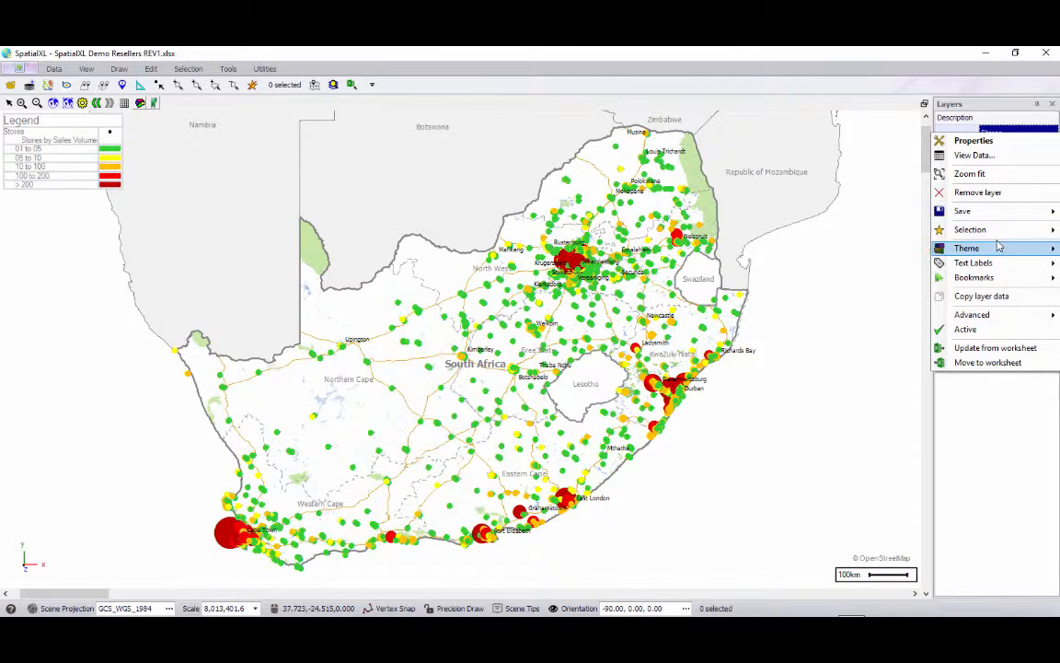
pyautogui.moveTo(997, 246)
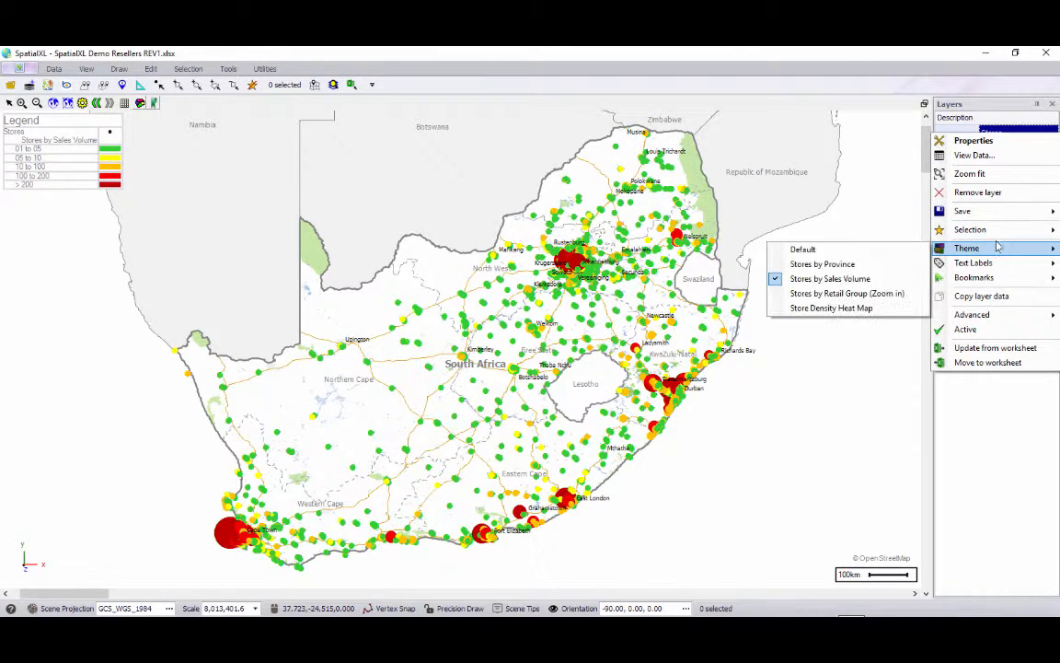
pyautogui.click(866, 293)
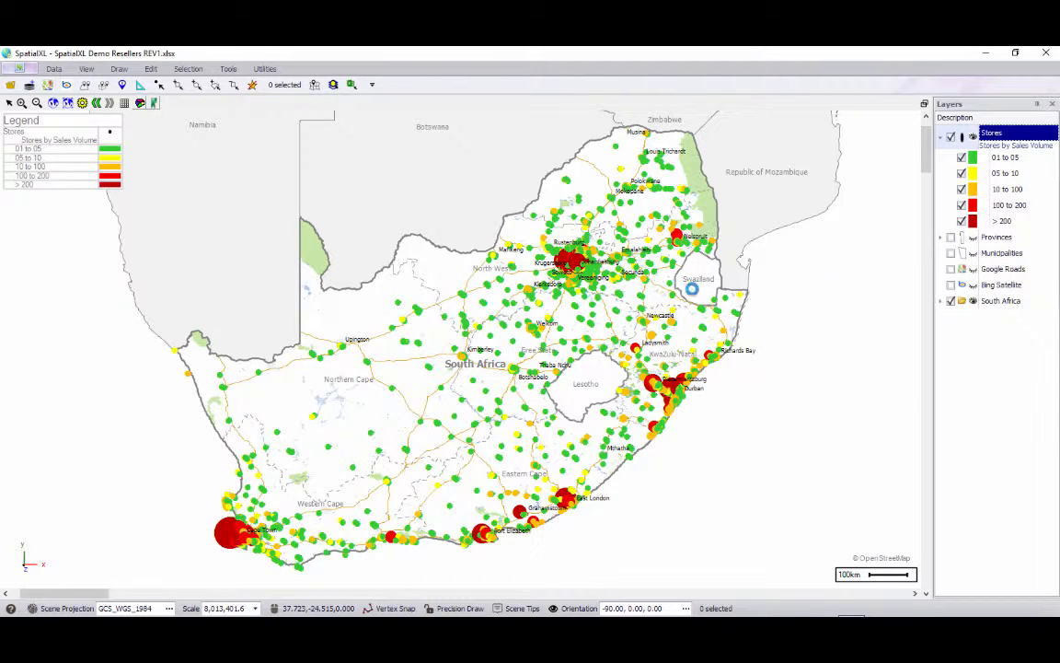
pyautogui.click(21, 102)
pyautogui.moveTo(563, 238); pyautogui.dragTo(609, 283)
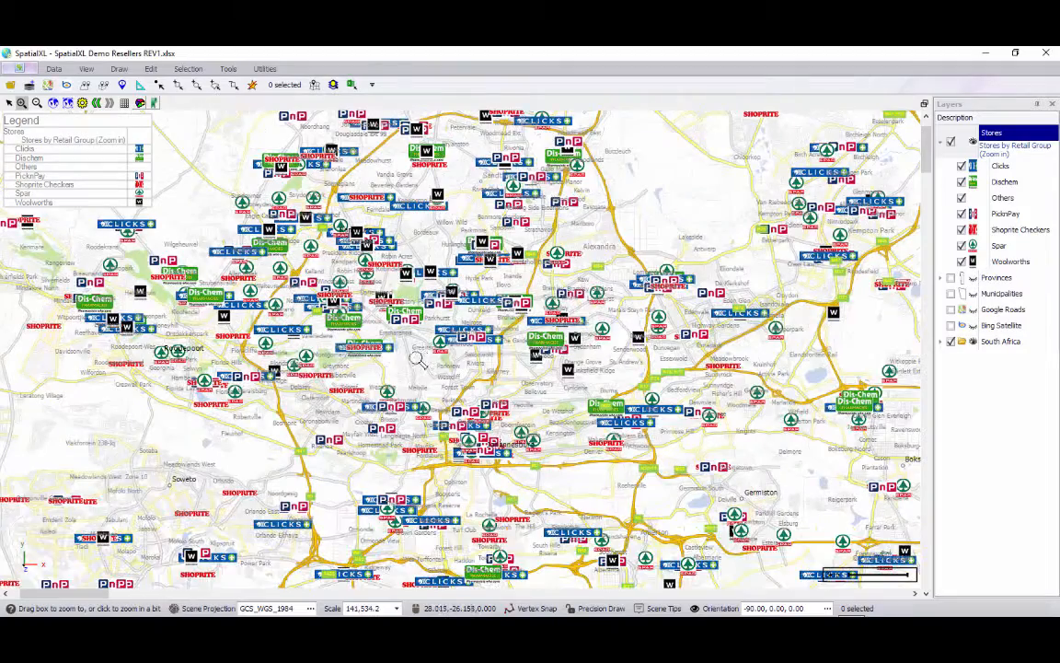
pyautogui.moveTo(262, 225); pyautogui.dragTo(586, 386)
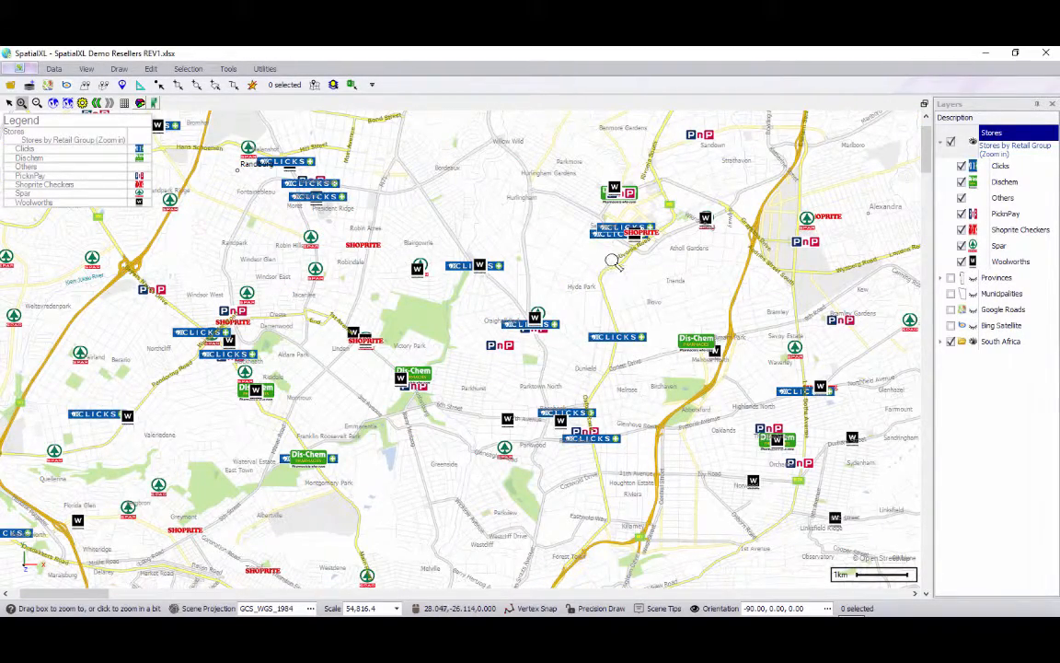
# Switch the Stores layer to the Store Density Heat Map theme and show it for the whole country
pyautogui.rightClick(993, 139)
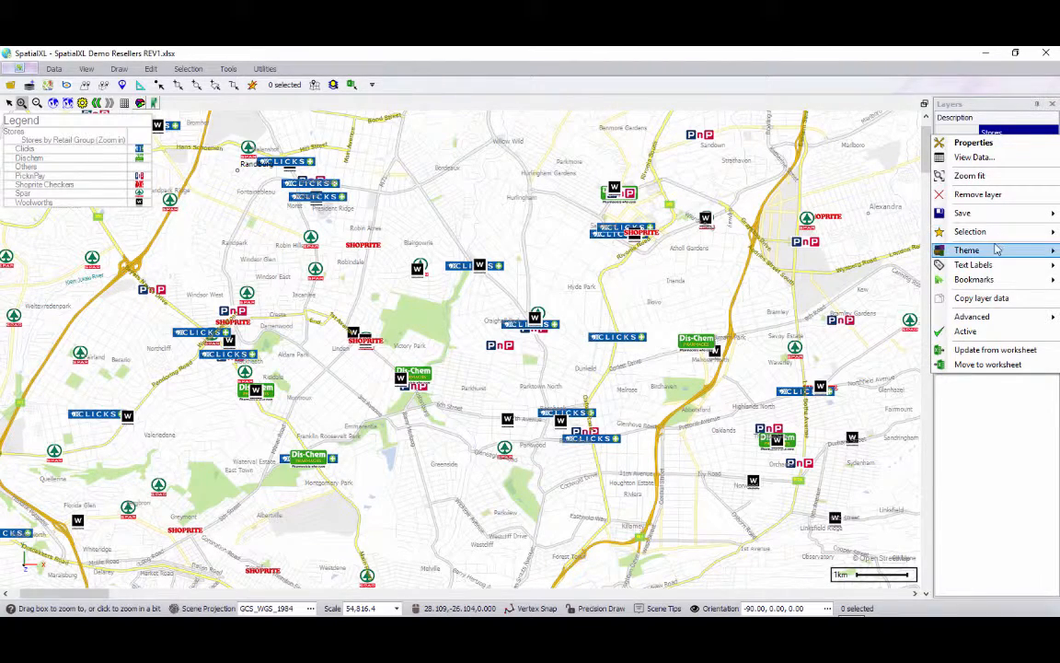
pyautogui.moveTo(975, 249)
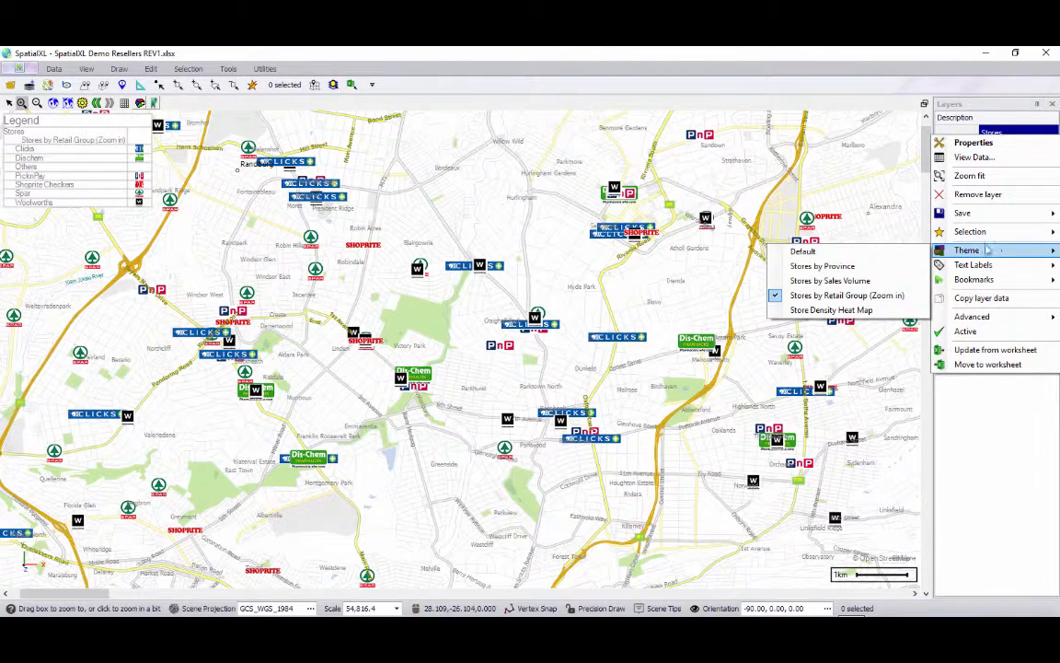
pyautogui.click(866, 311)
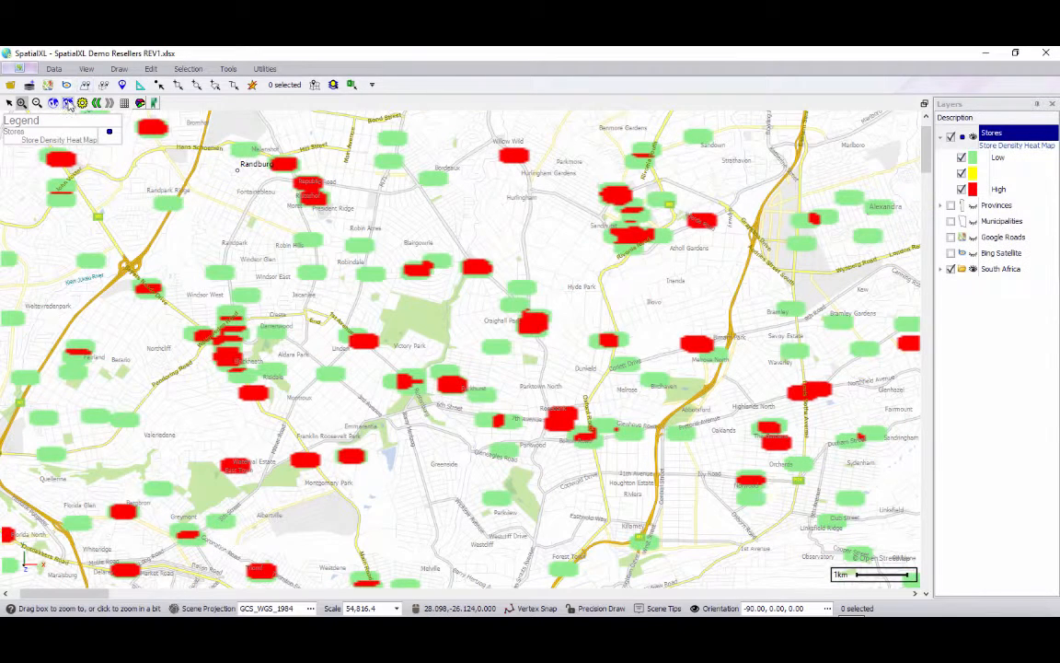
pyautogui.click(68, 103)
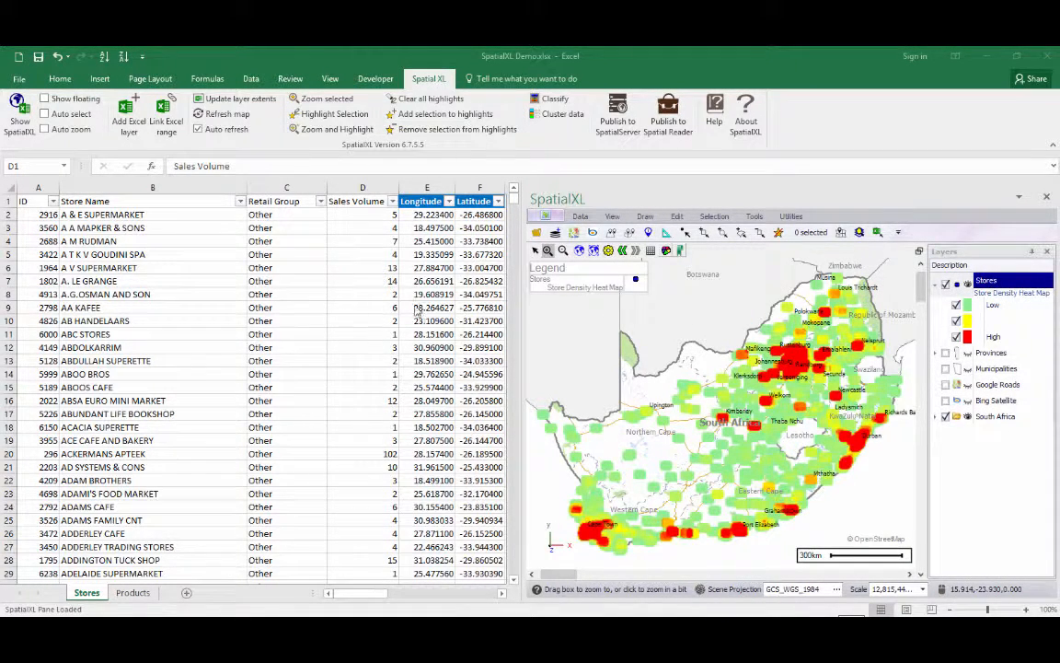
# Review the thematic settings of the Stores layer, including its Store Density Heat Map theme, and close them without changes
pyautogui.rightClick(986, 283)
pyautogui.click(981, 291)
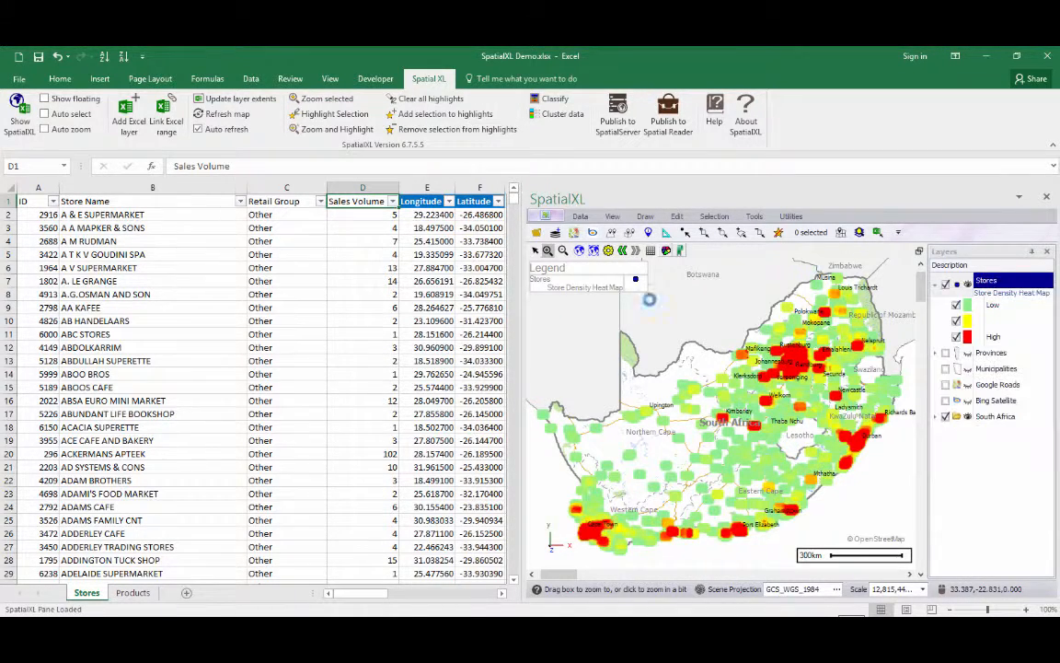
pyautogui.click(454, 211)
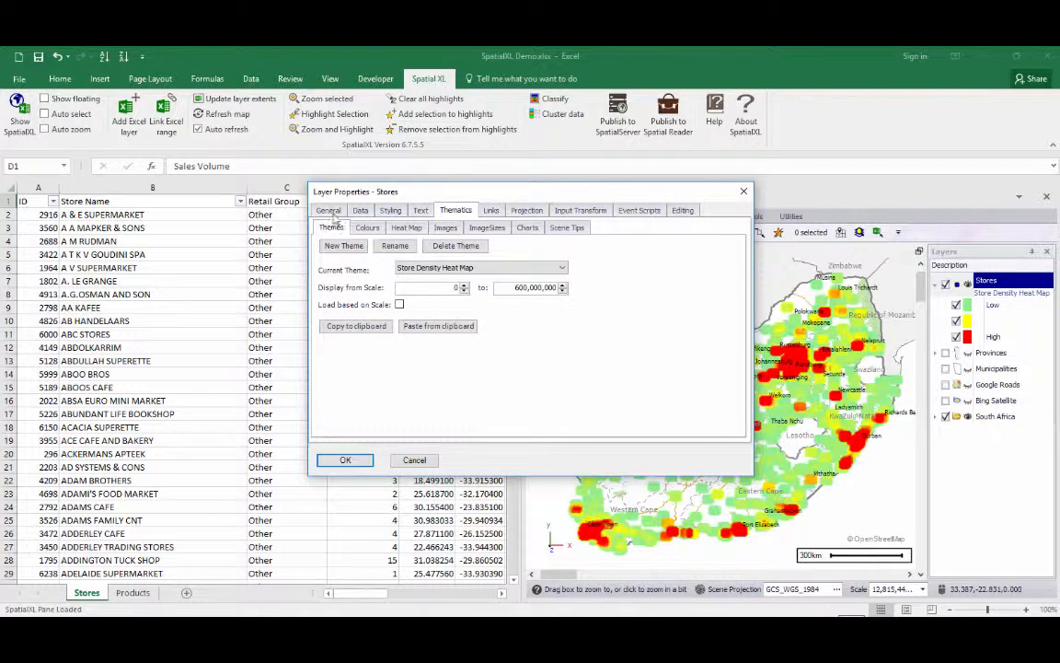
pyautogui.click(416, 461)
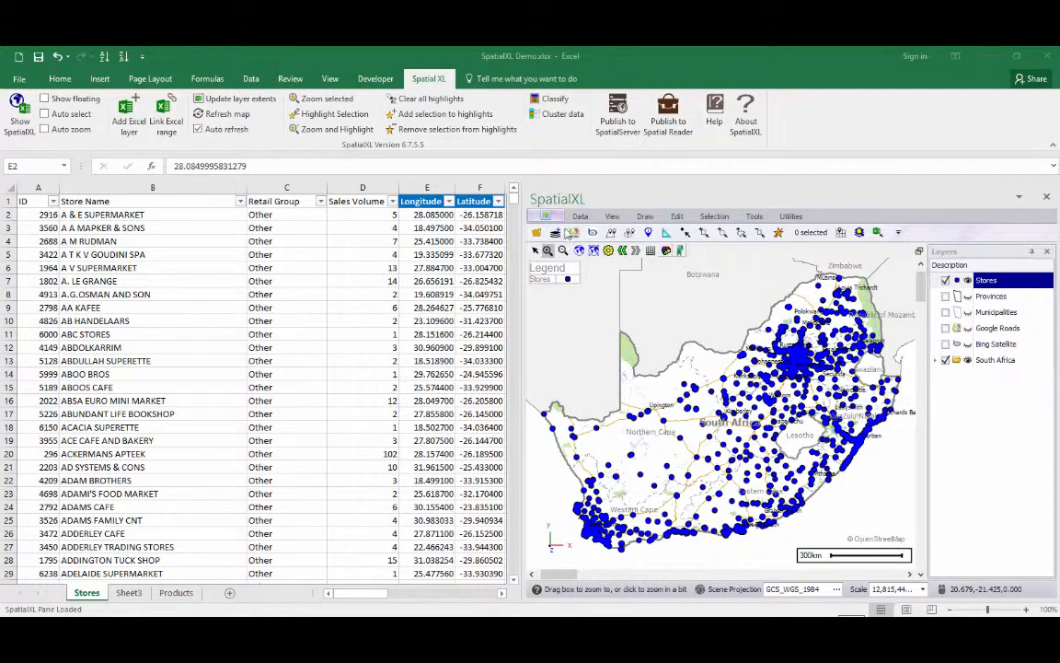
# Look through the map's viewing, drawing, editing and selection tools, and collapse the tool display again
pyautogui.click(613, 217)
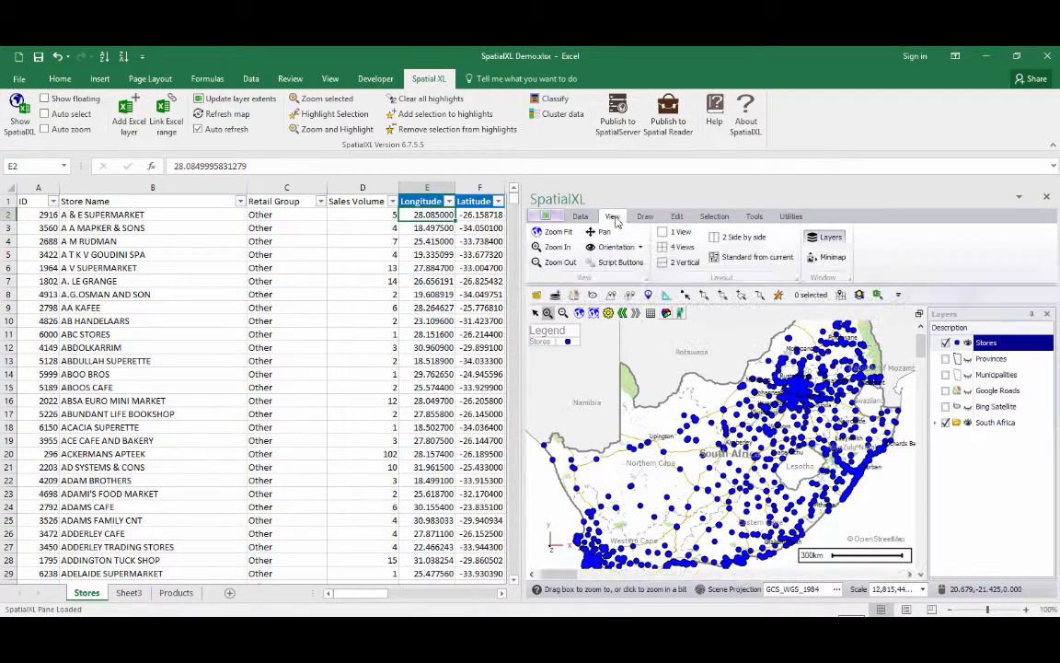
pyautogui.click(640, 217)
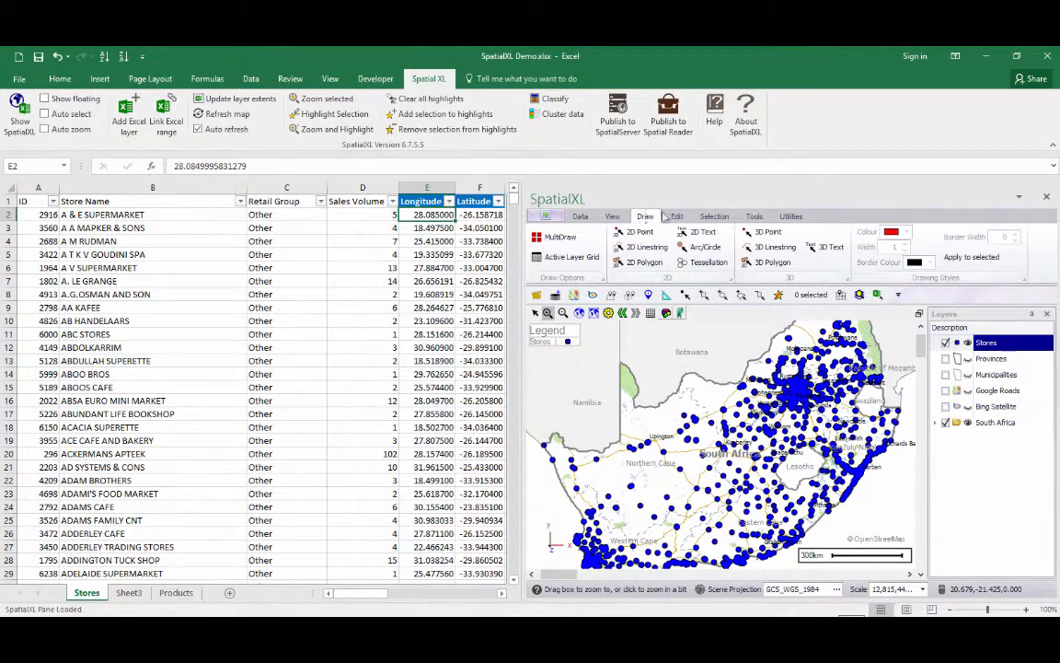
pyautogui.click(674, 218)
pyautogui.click(711, 217)
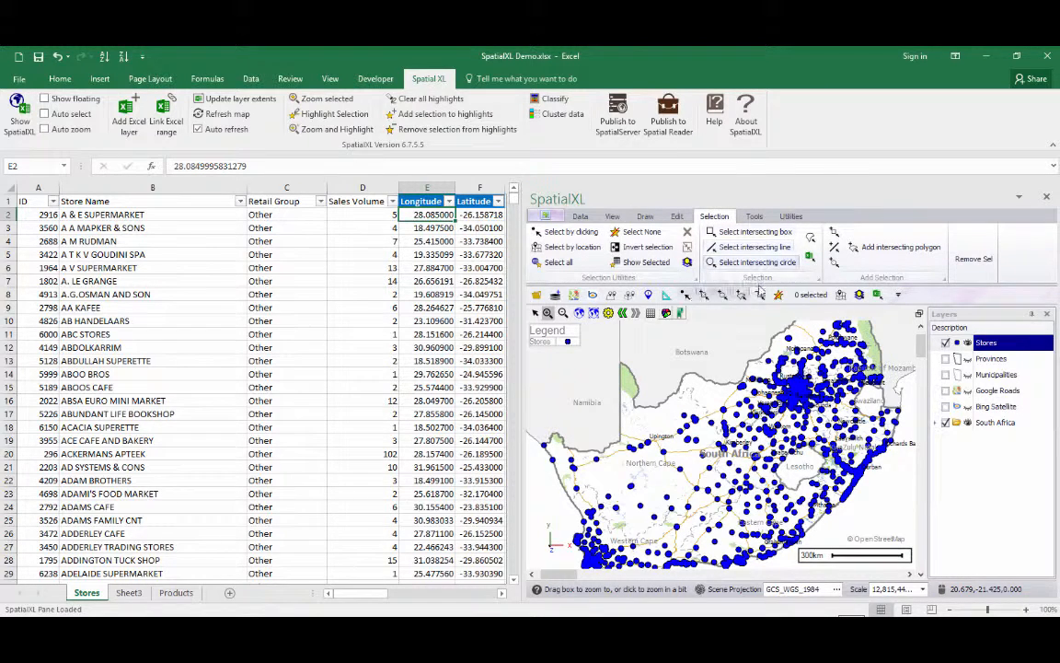
pyautogui.click(677, 218)
pyautogui.click(645, 216)
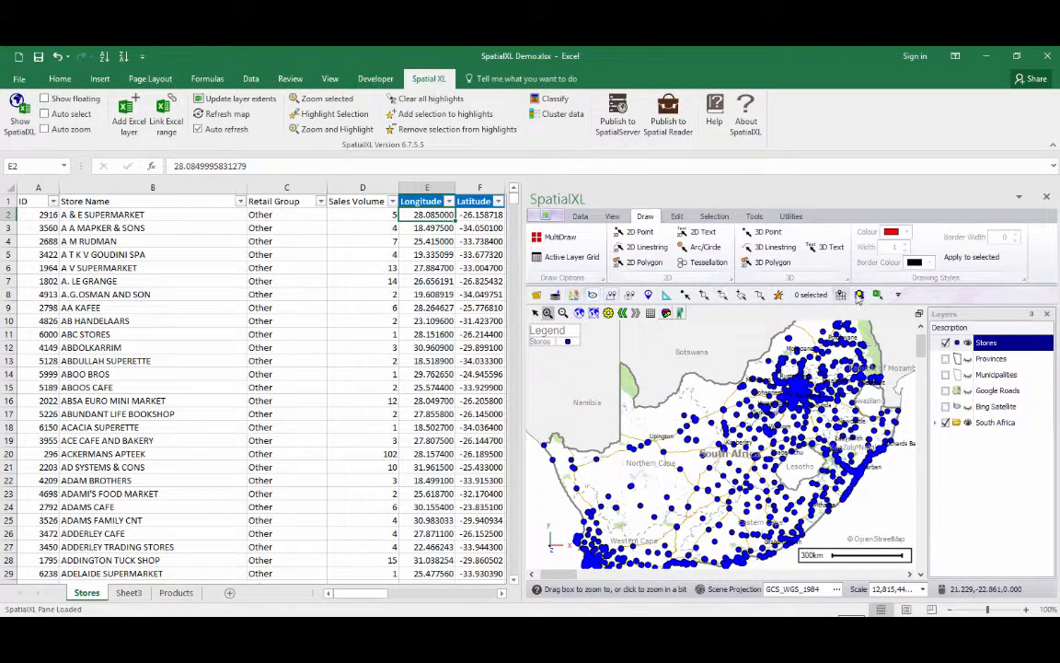
pyautogui.doubleClick(645, 216)
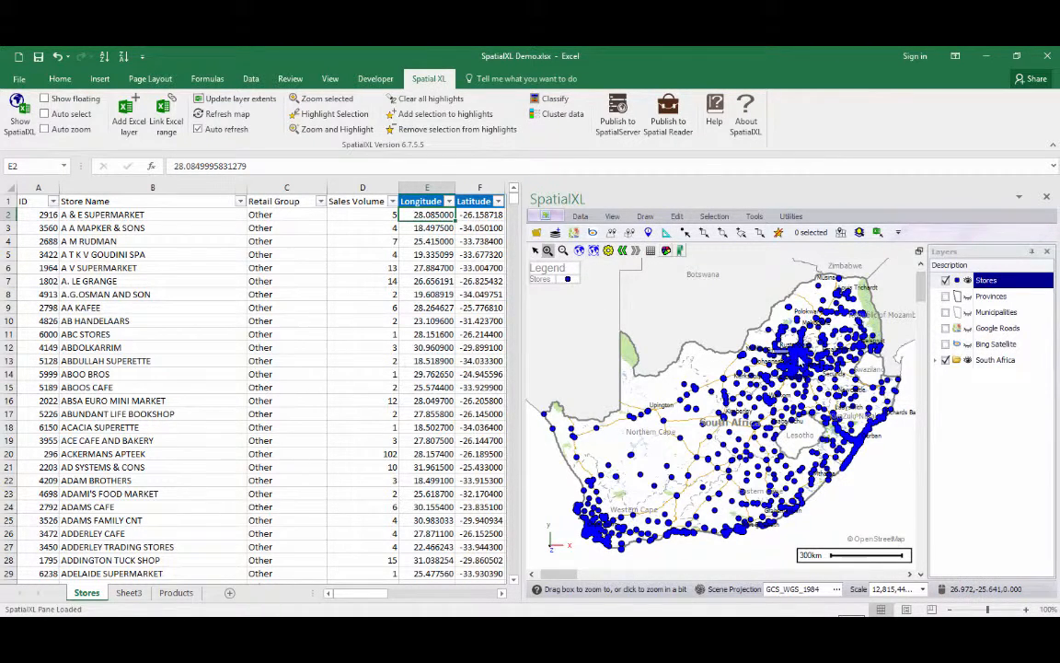
# Measure a multi-segment path on the Johannesburg street map from Rosebank down to Parktown and eastwards towards Yeoville
pyautogui.moveTo(773, 349); pyautogui.dragTo(813, 372)
pyautogui.moveTo(702, 395); pyautogui.dragTo(751, 440)
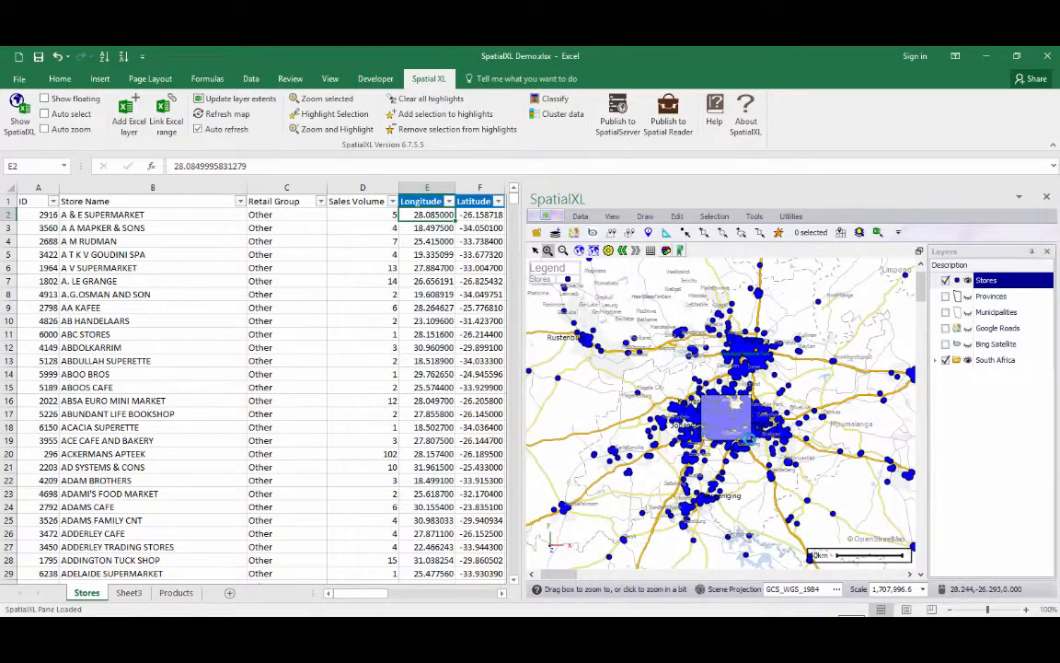
pyautogui.moveTo(596, 353); pyautogui.dragTo(672, 414)
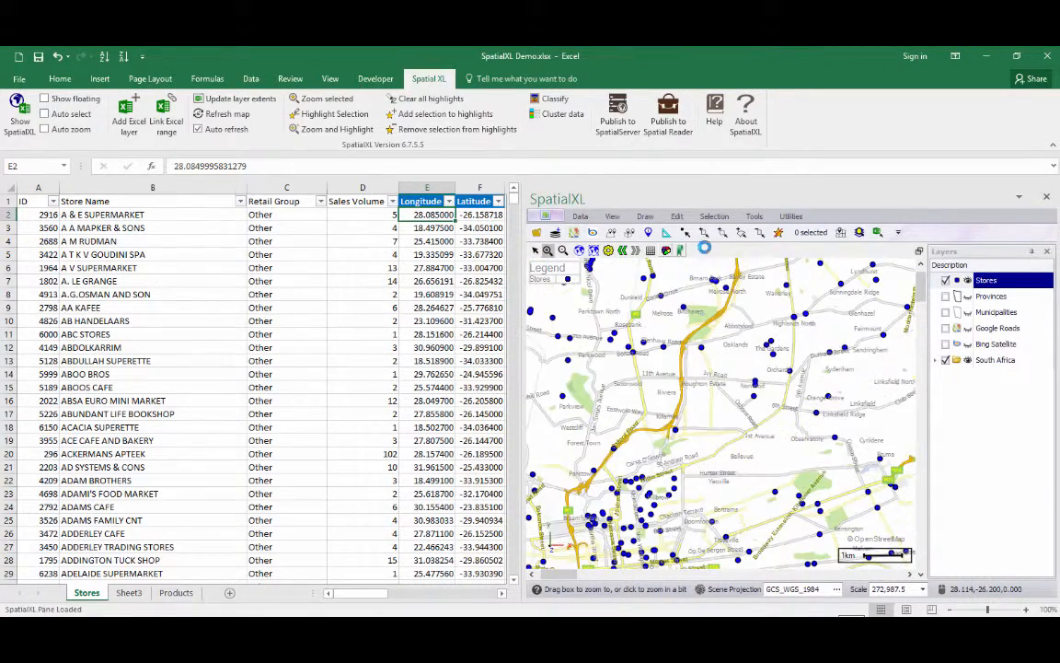
pyautogui.click(666, 233)
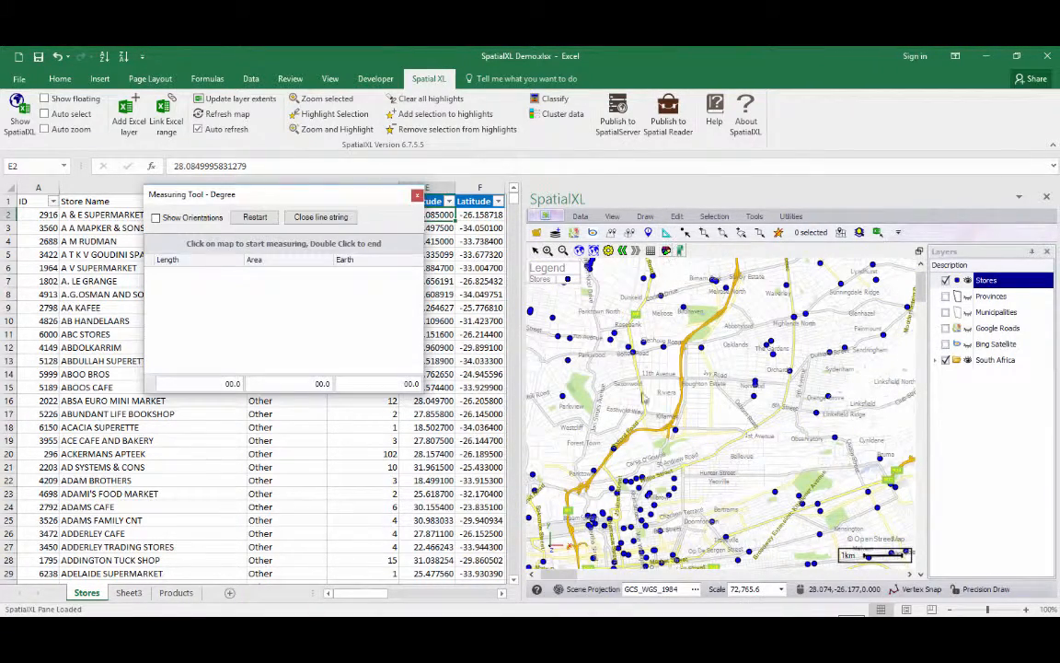
pyautogui.click(635, 321)
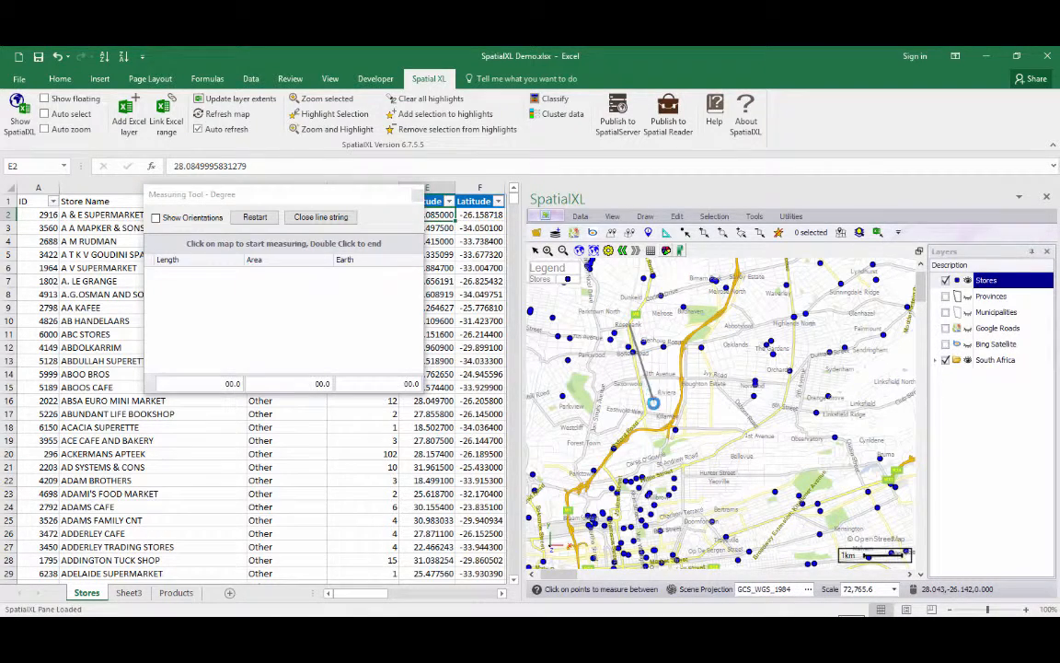
pyautogui.click(648, 413)
pyautogui.click(647, 412)
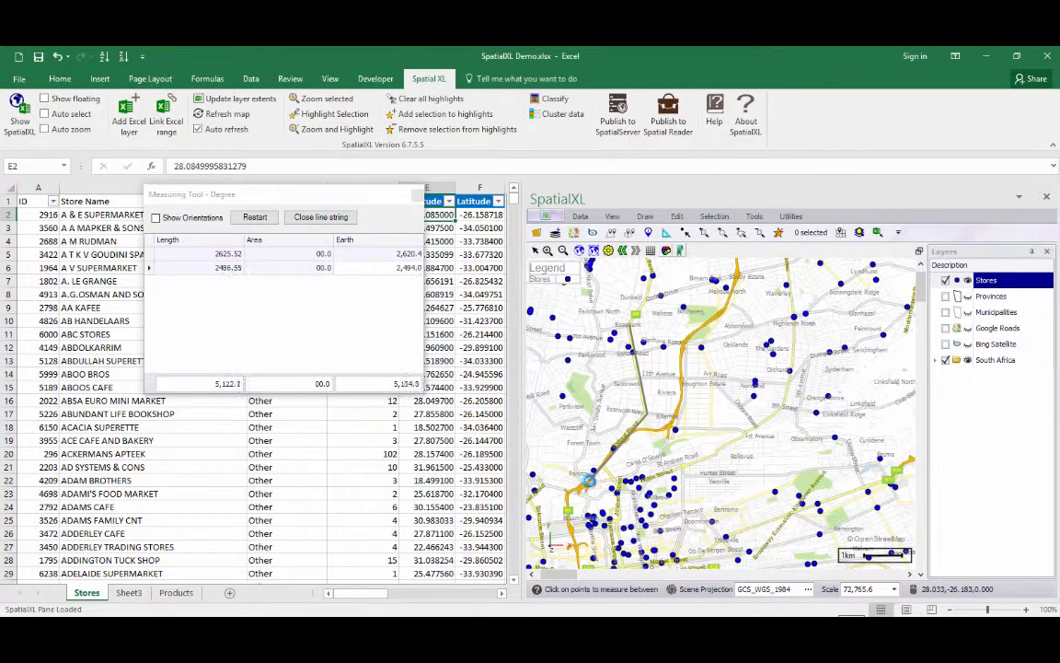
pyautogui.click(589, 479)
pyautogui.click(693, 471)
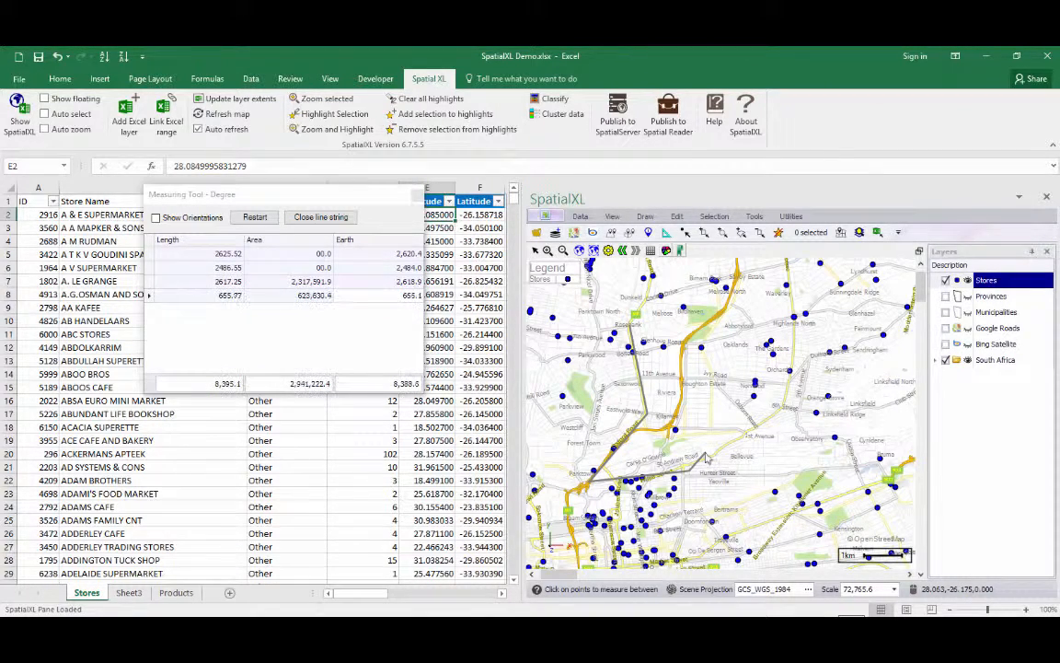
pyautogui.rightClick(635, 415)
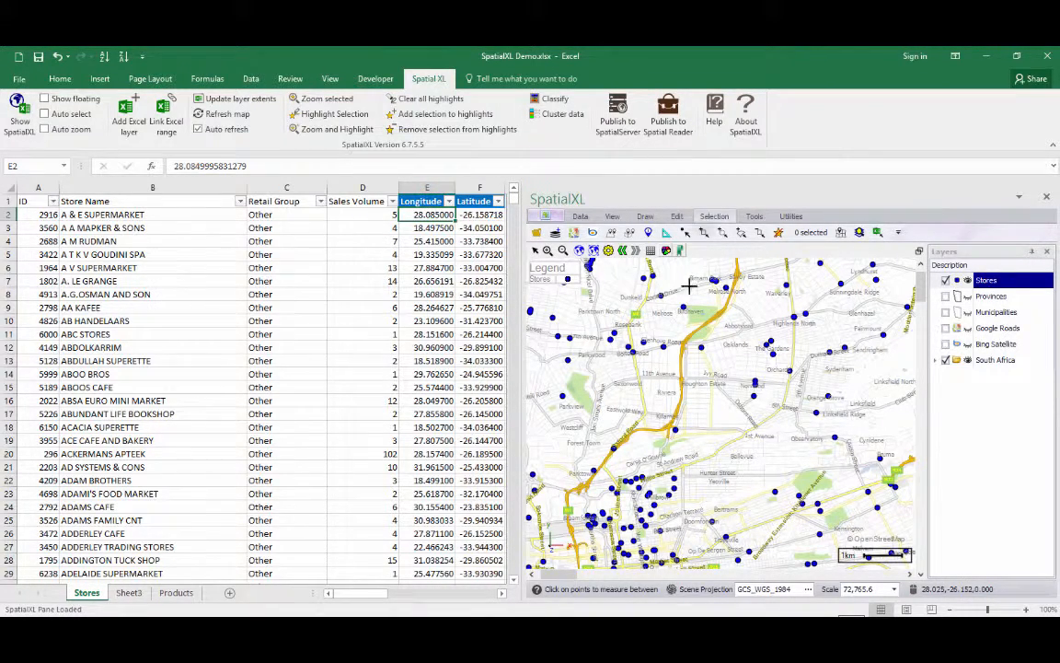
# Copy the coordinates of a point picked on the map and paste them into cells A1:B1 of Sheet3
pyautogui.click(610, 235)
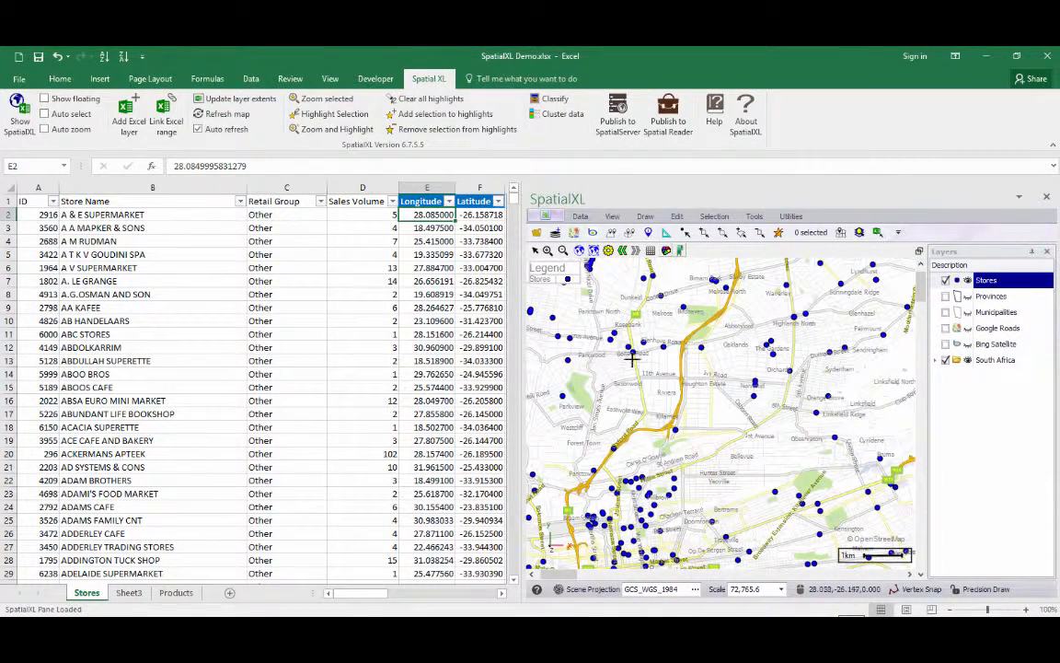
pyautogui.click(128, 592)
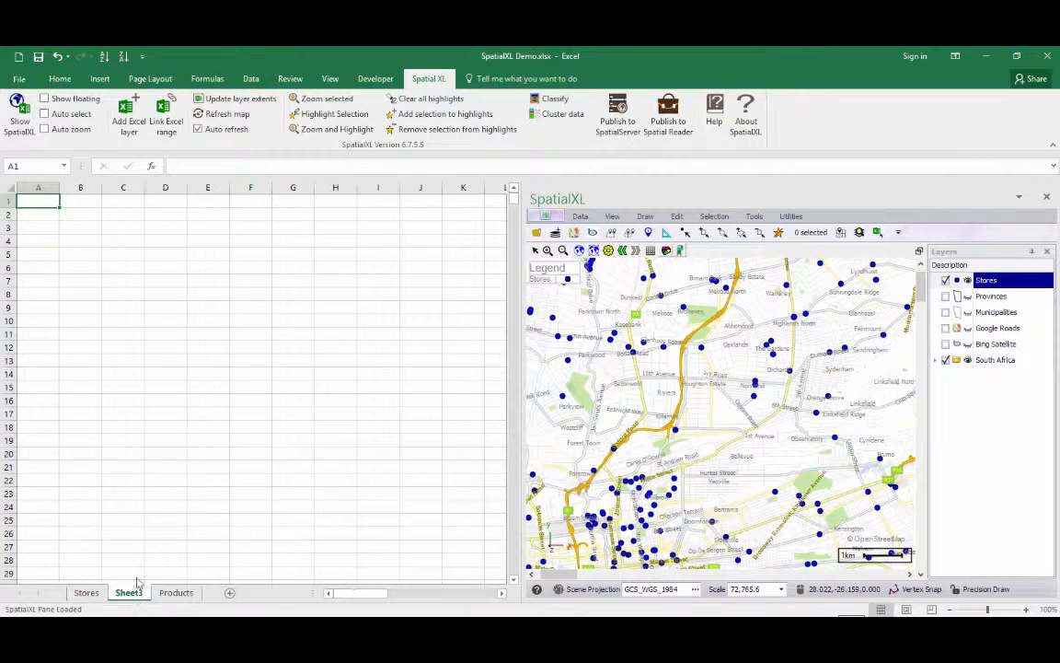
pyautogui.rightClick(38, 195)
pyautogui.click(62, 258)
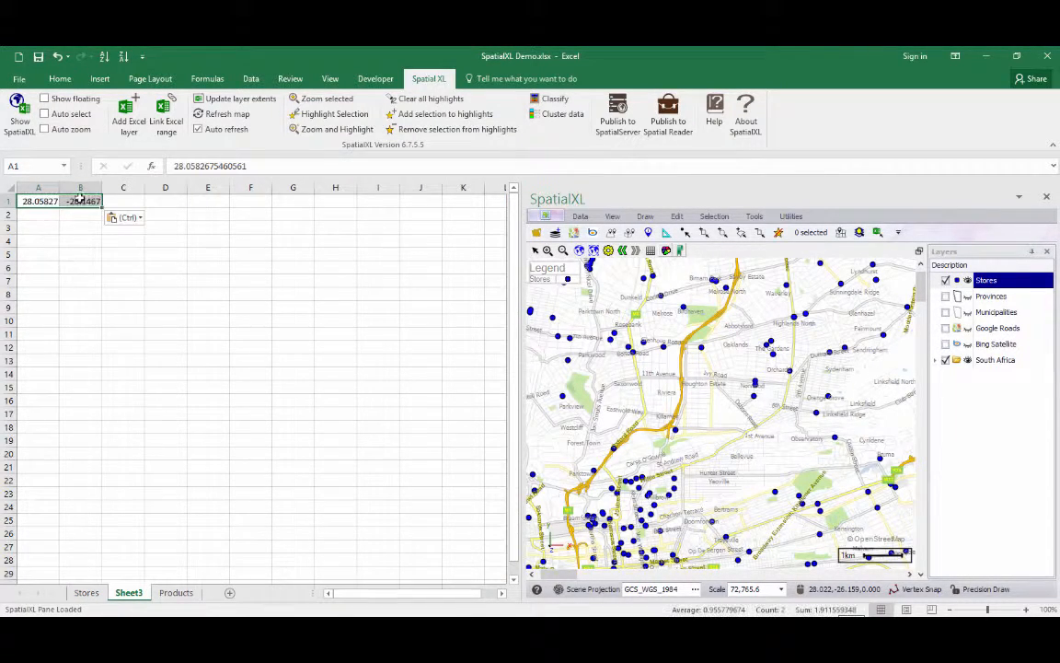
# On the Stores sheet, replace the row 3 store's longitude and latitude with the copied coordinates 28.058268 and -26.146708
pyautogui.click(85, 593)
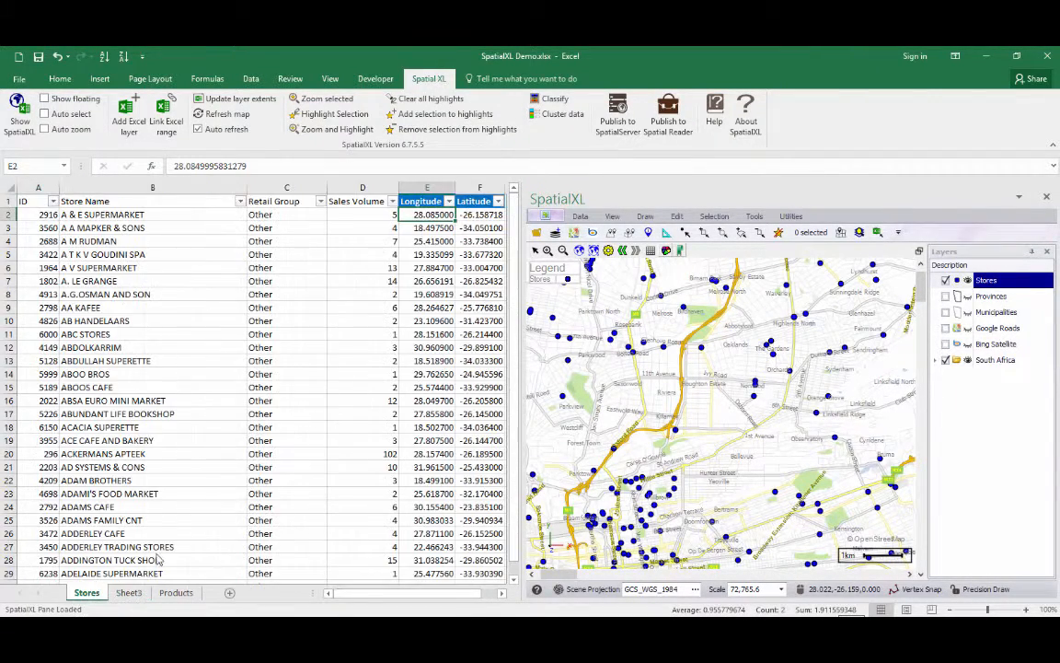
pyautogui.click(431, 226)
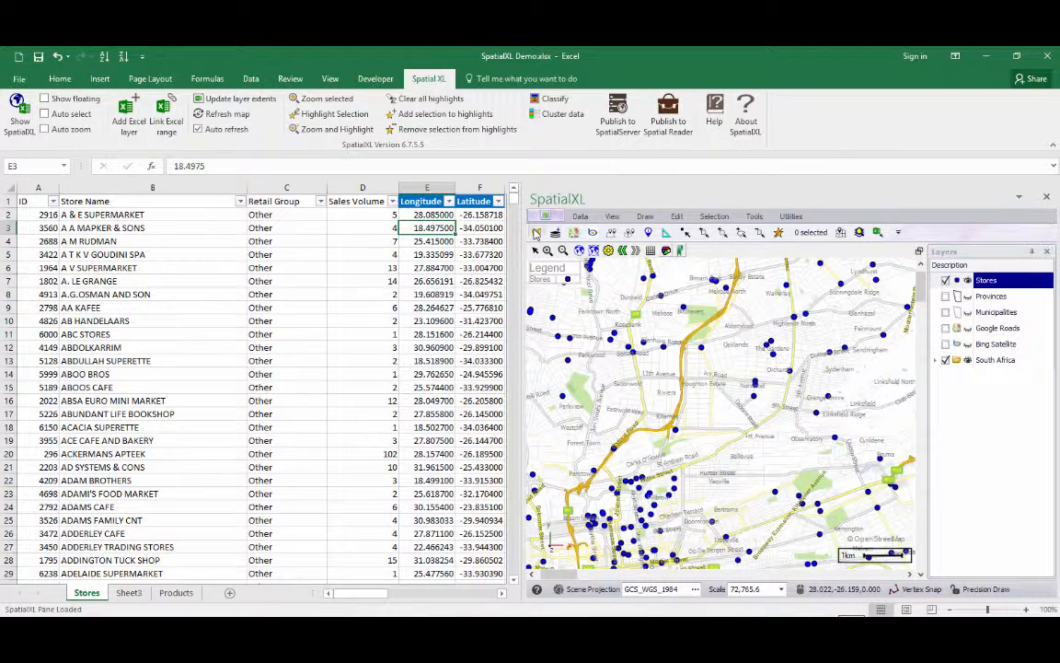
pyautogui.write('28.058268\t-26.146708')
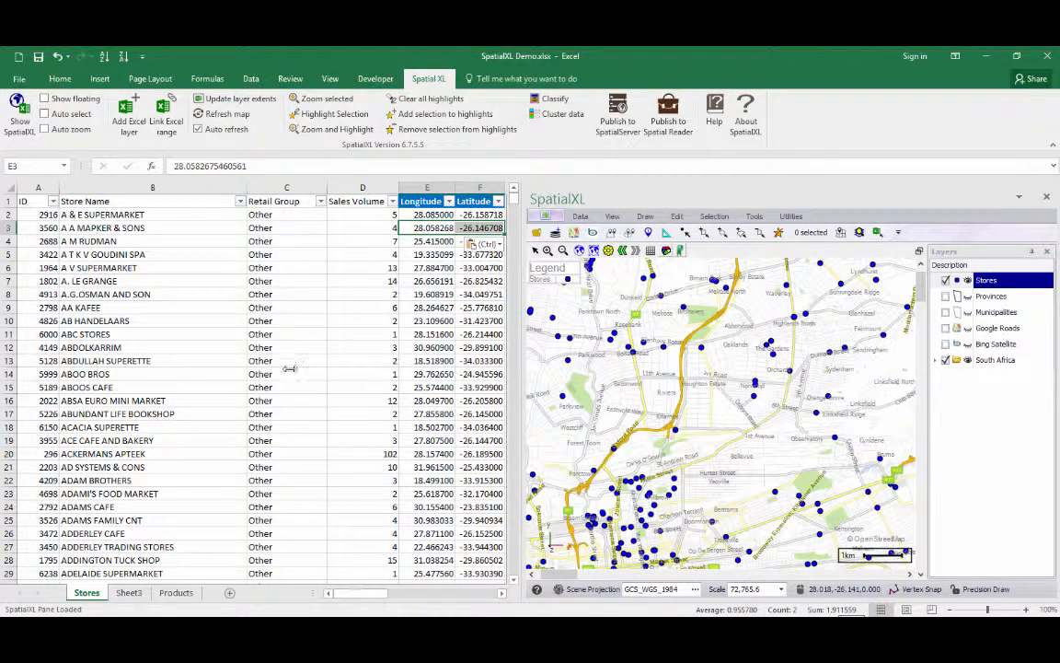
pyautogui.press('Return')
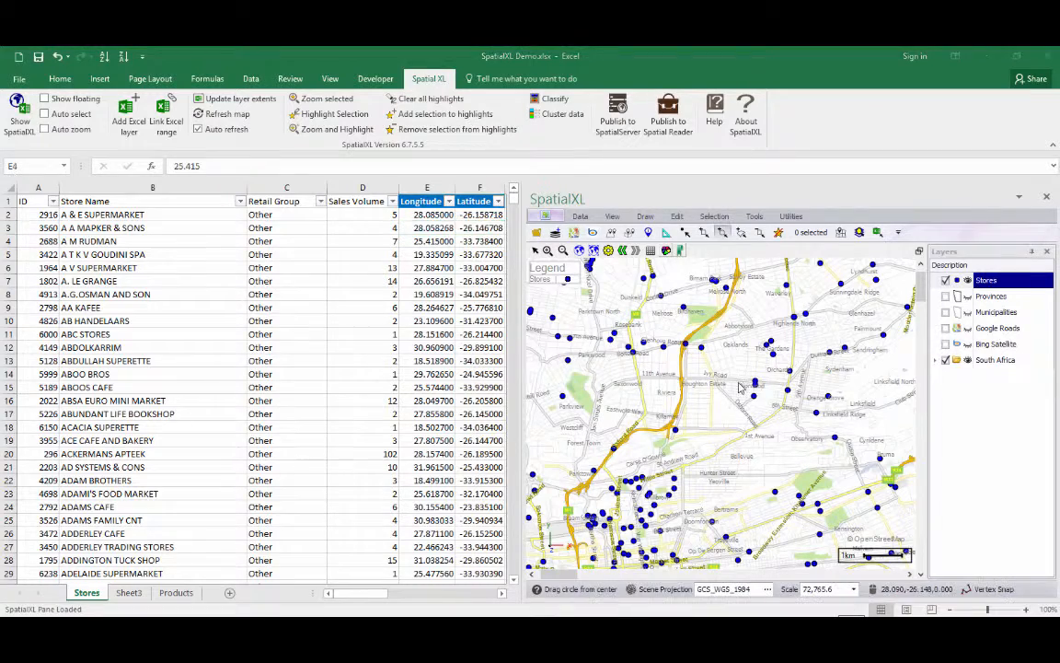
# Select the stores inside a circle drawn around Houghton Estate and select their Excel rows with a 255, 255, 128 background colour
pyautogui.click(724, 237)
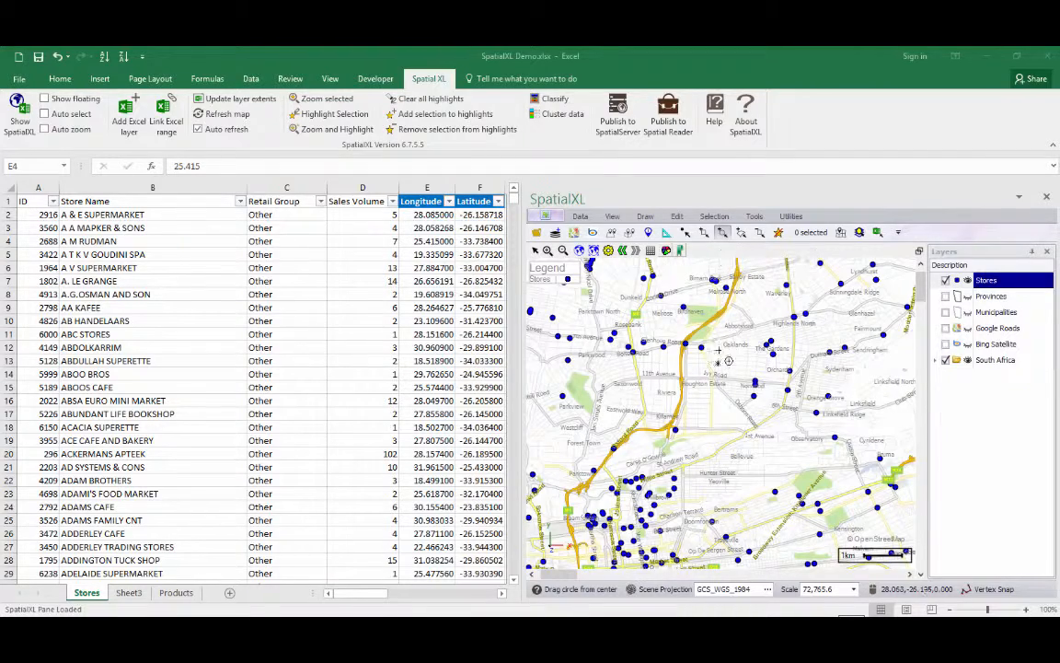
pyautogui.moveTo(727, 413); pyautogui.dragTo(662, 263)
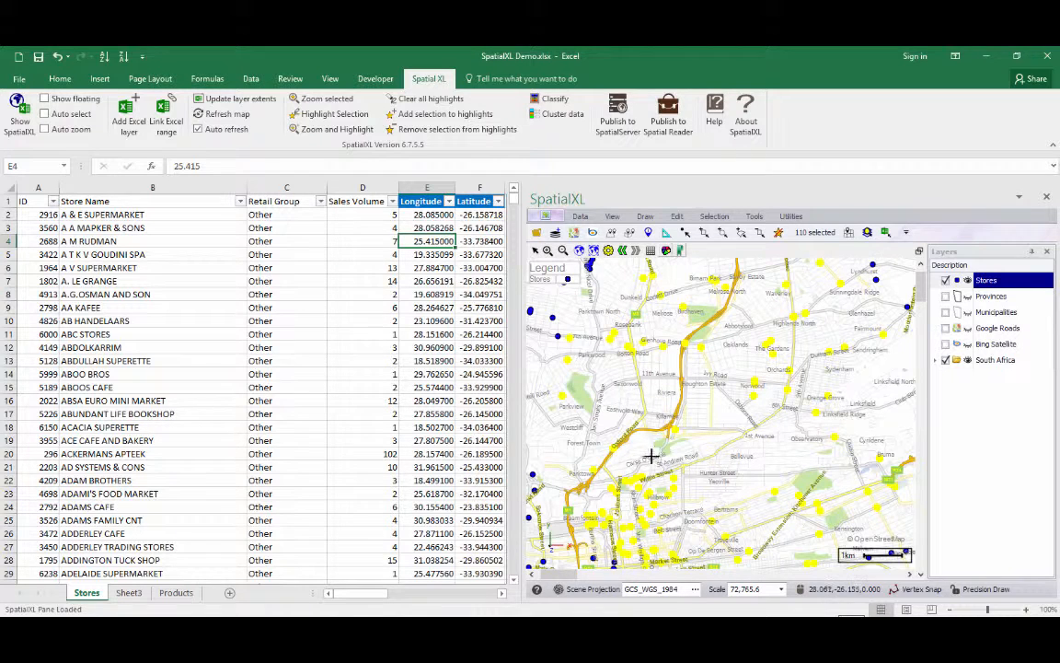
pyautogui.click(885, 232)
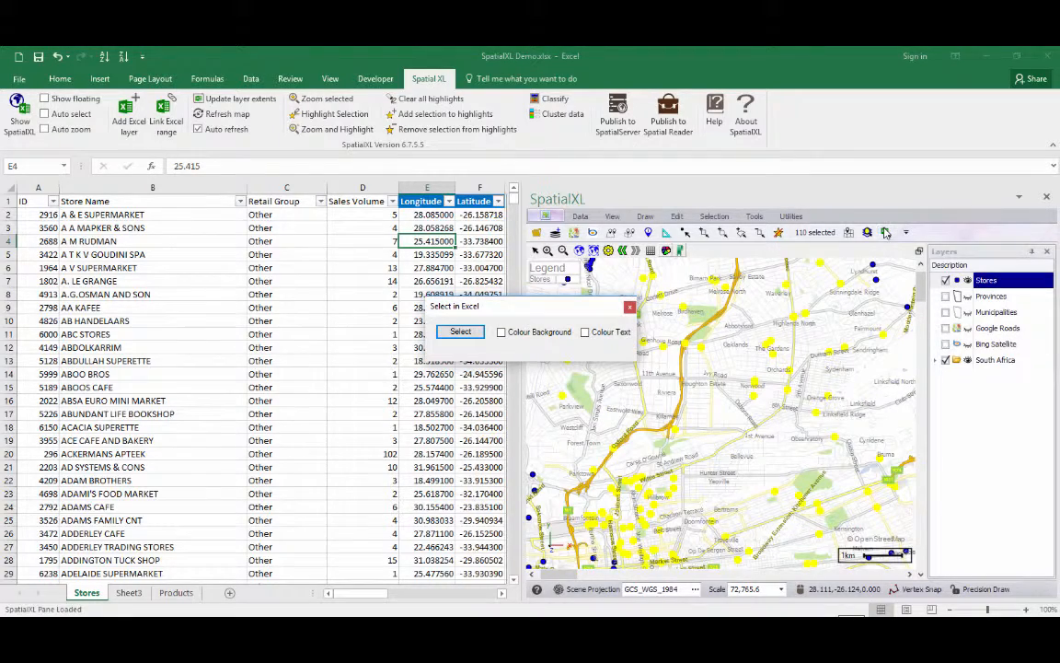
pyautogui.click(501, 332)
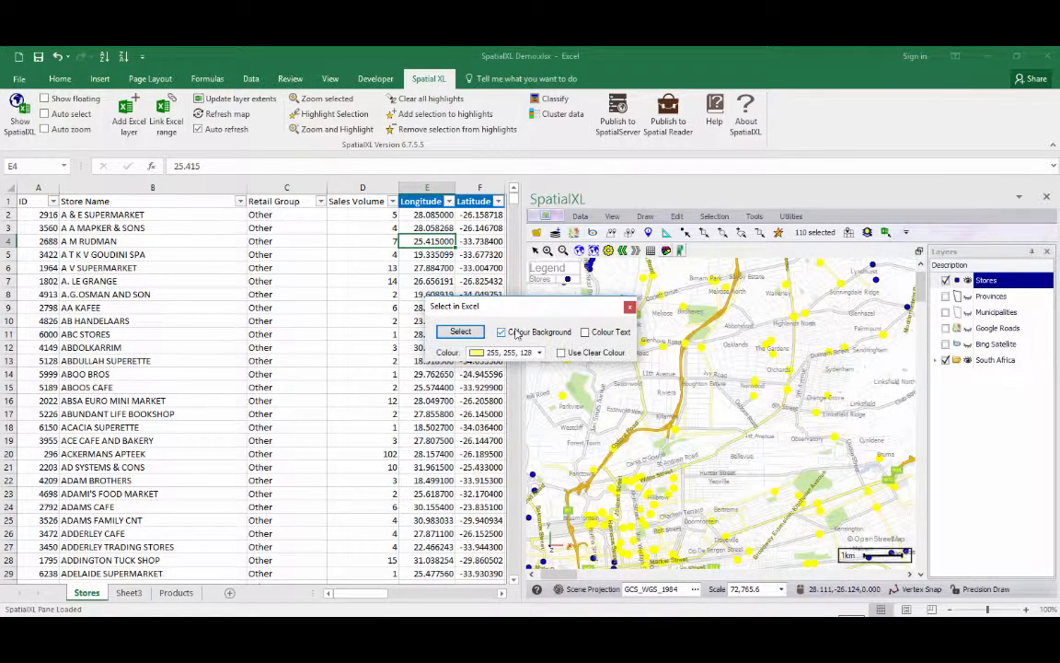
pyautogui.click(460, 331)
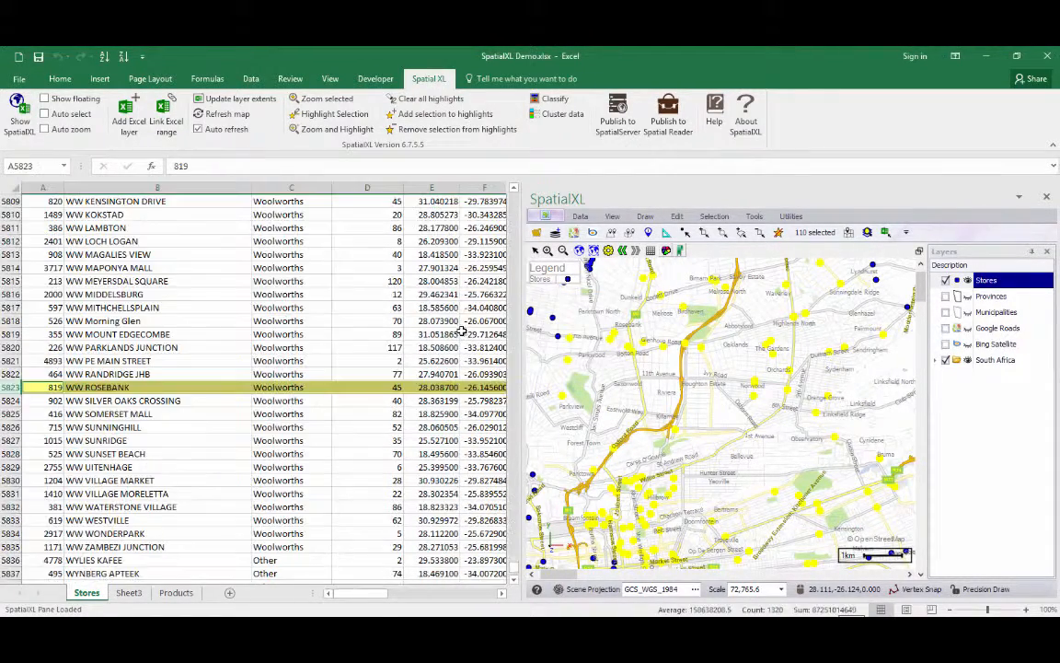
# Filter the store table on the Retail Group column by the yellow cell colour
pyautogui.moveTo(513, 573); pyautogui.dragTo(524, 190)
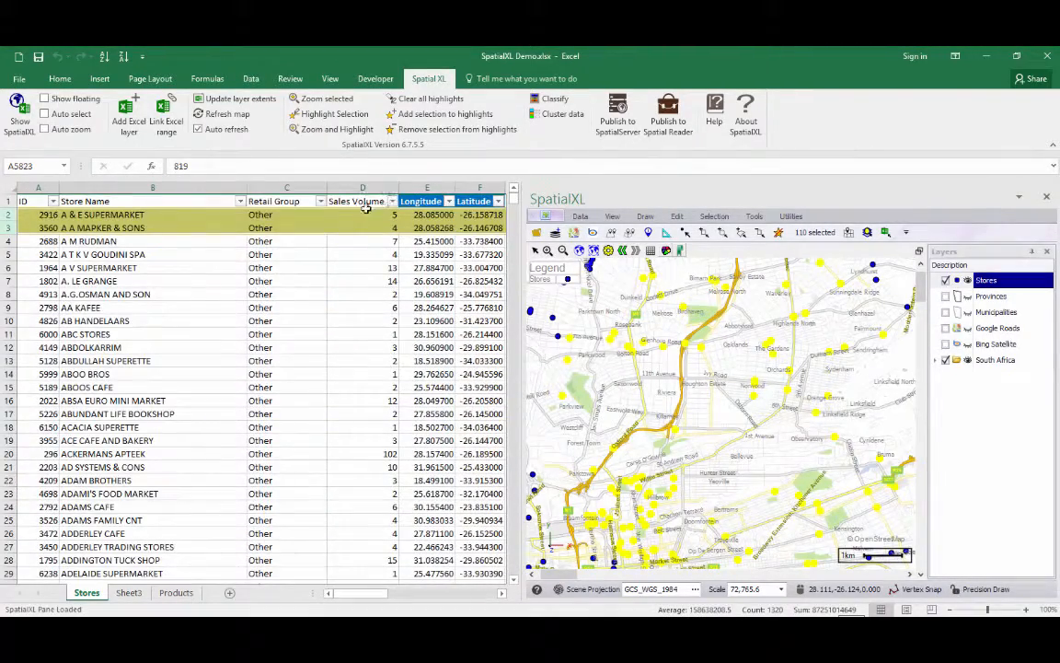
pyautogui.click(319, 201)
pyautogui.moveTo(259, 280)
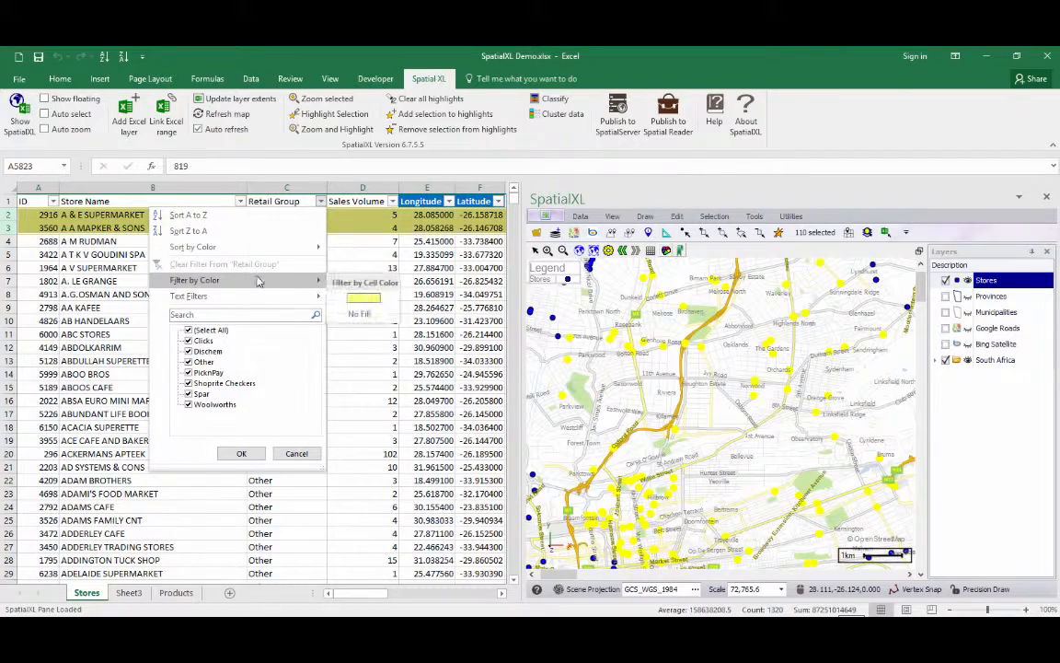
pyautogui.click(362, 296)
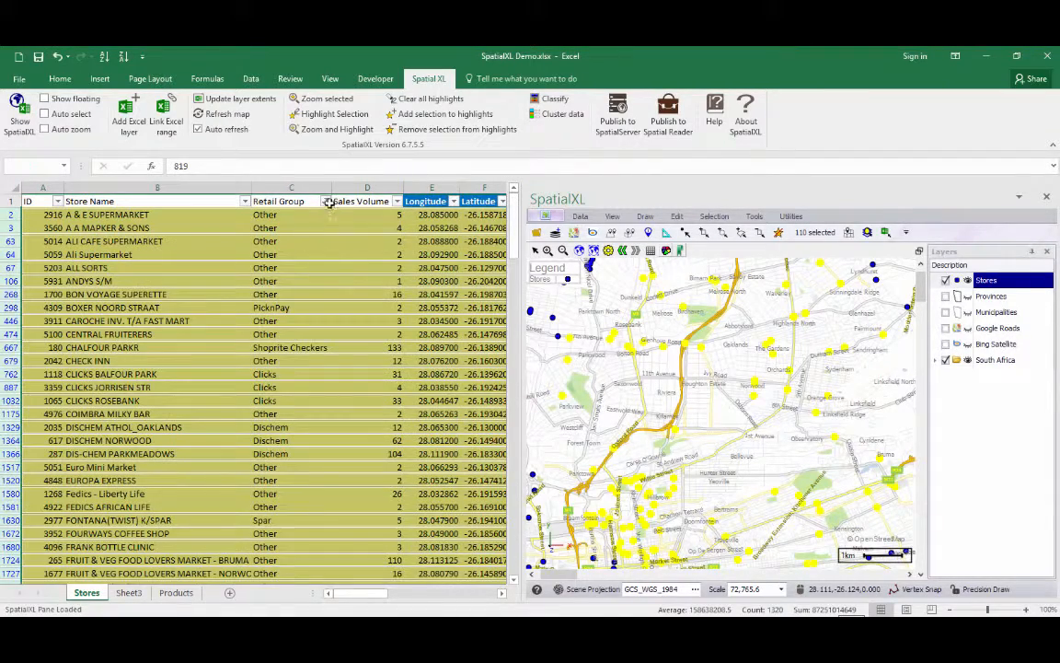
# Insert a new column before Sales Volume and give it the header radius
pyautogui.click(364, 187)
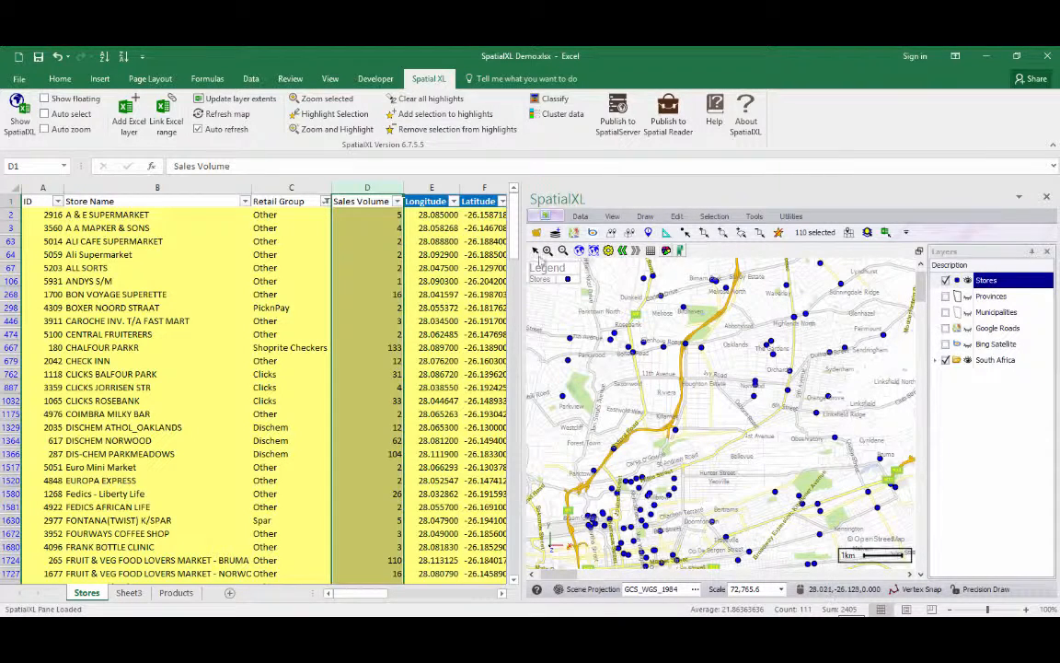
pyautogui.rightClick(361, 187)
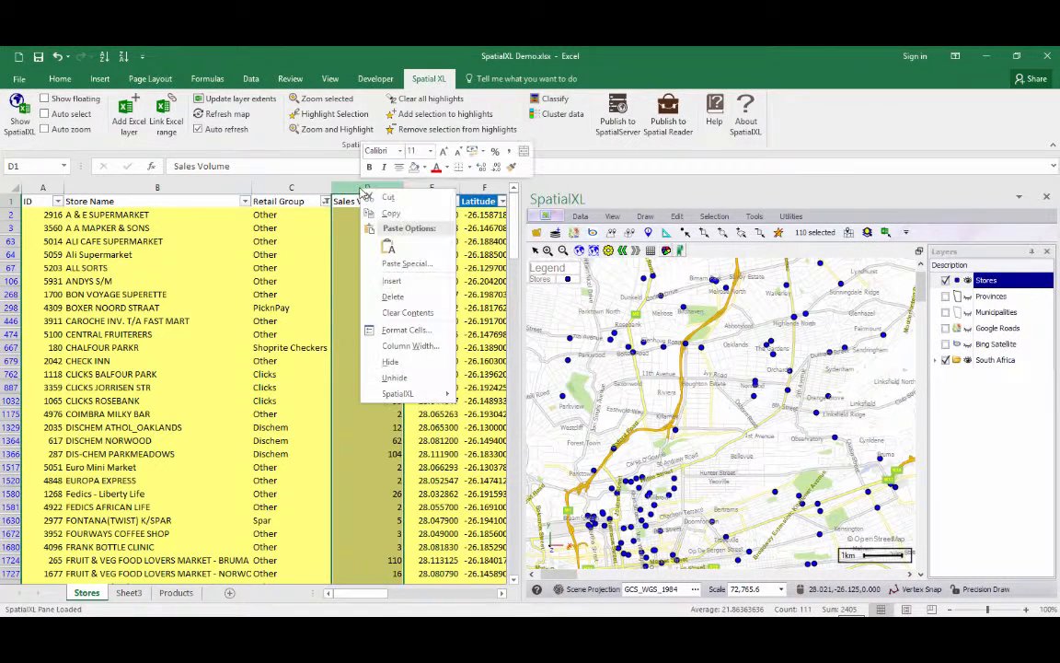
pyautogui.click(394, 280)
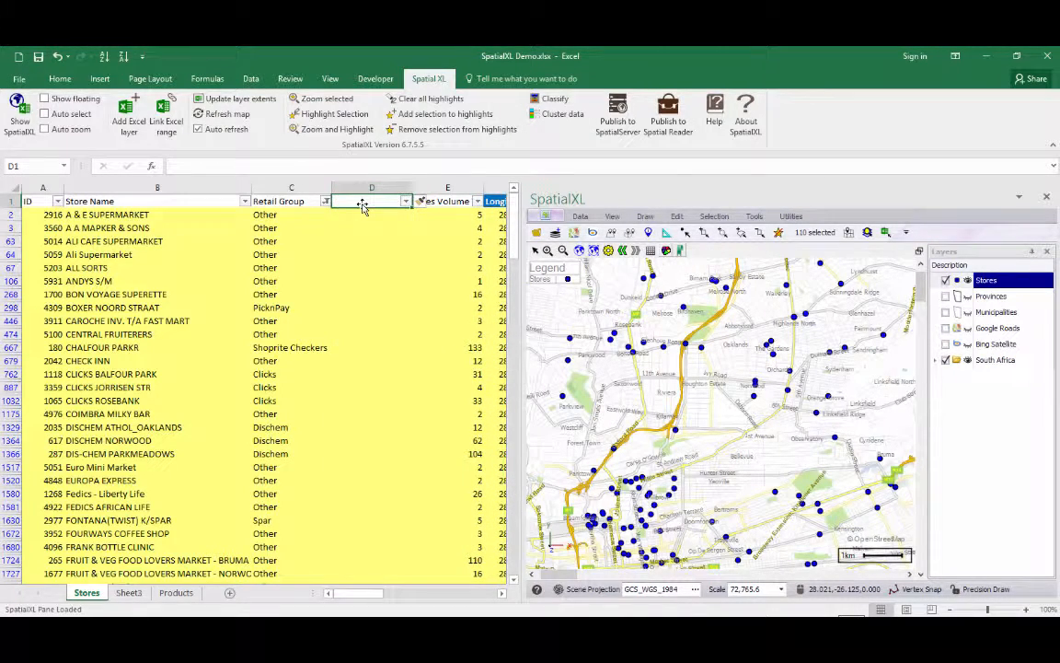
pyautogui.write('radiu')
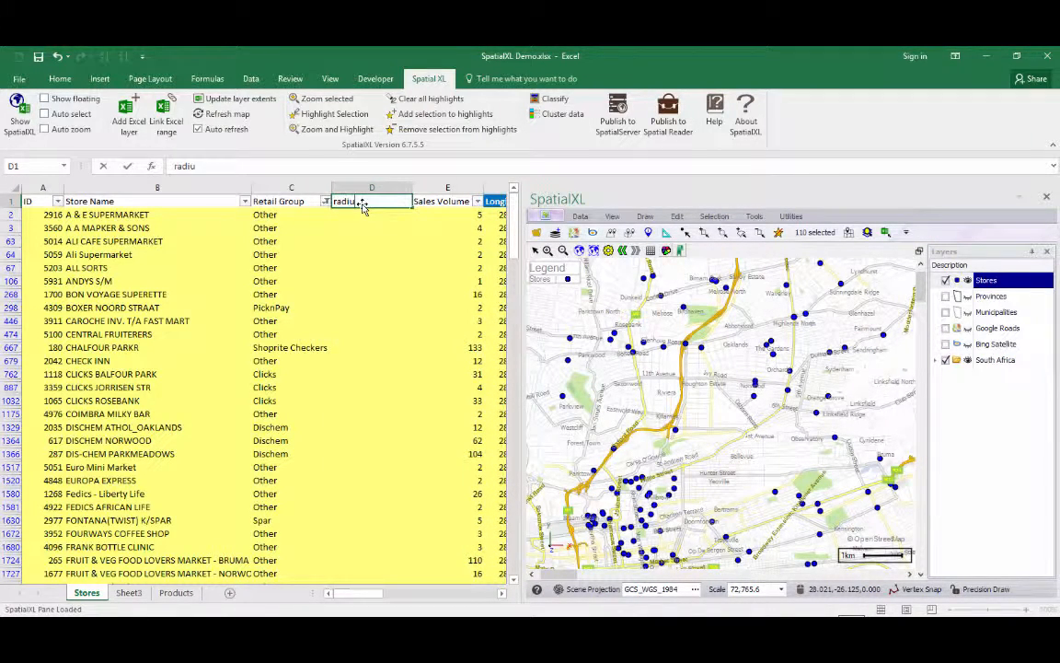
pyautogui.write('s')
pyautogui.press('Return')
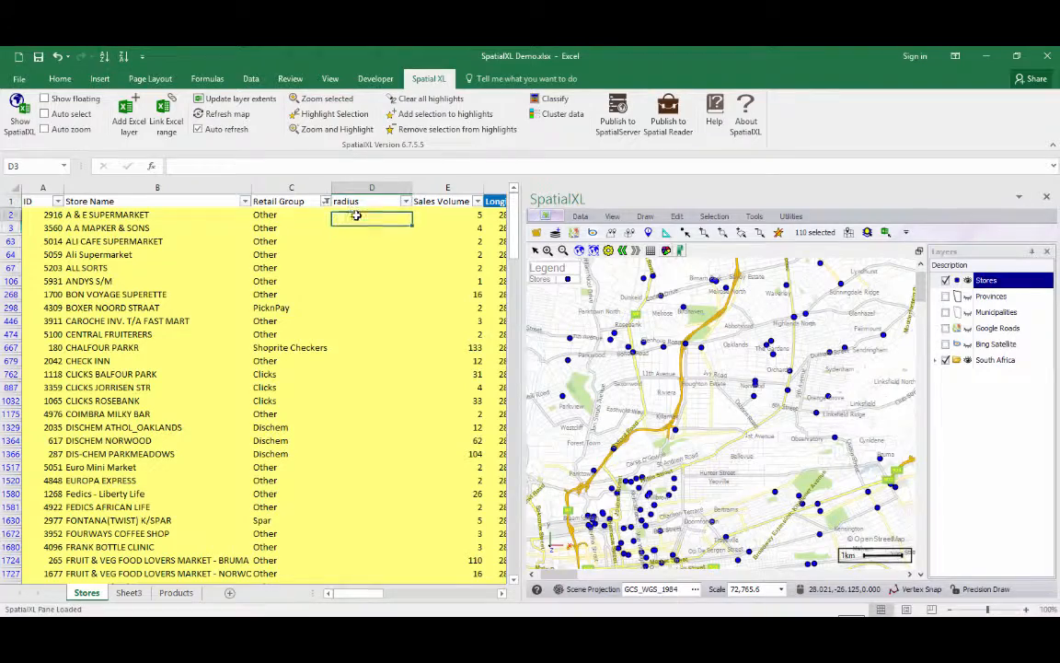
# Fill the radius column with x for every store row in the filtered table
pyautogui.write('x')
pyautogui.press('Return')
pyautogui.click(376, 215)
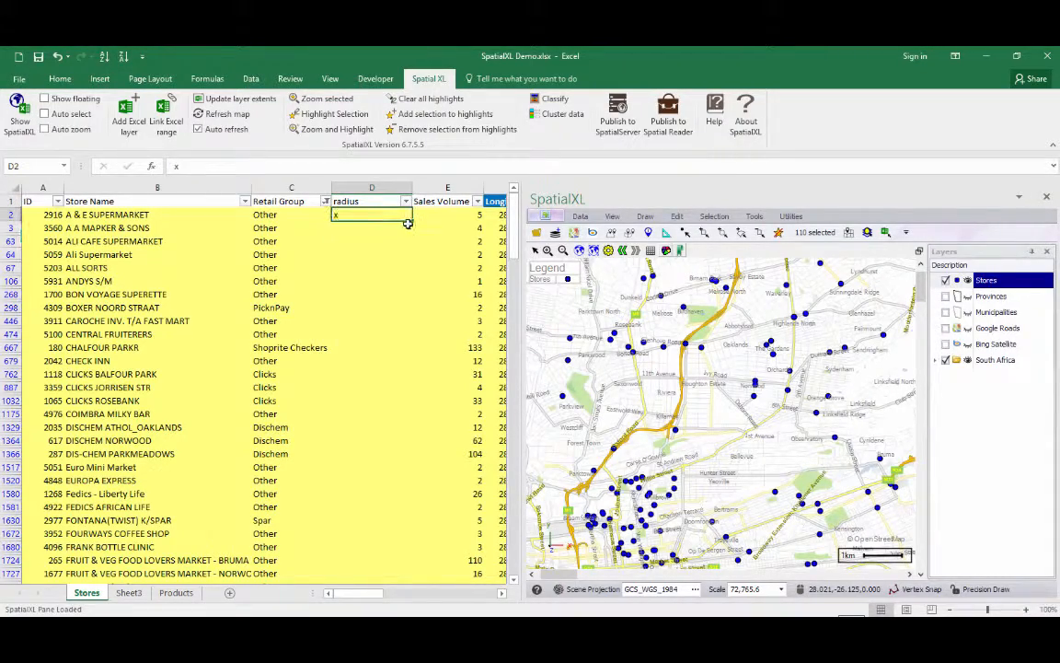
pyautogui.moveTo(413, 222); pyautogui.dragTo(402, 535)
pyautogui.moveTo(512, 543); pyautogui.dragTo(477, 166)
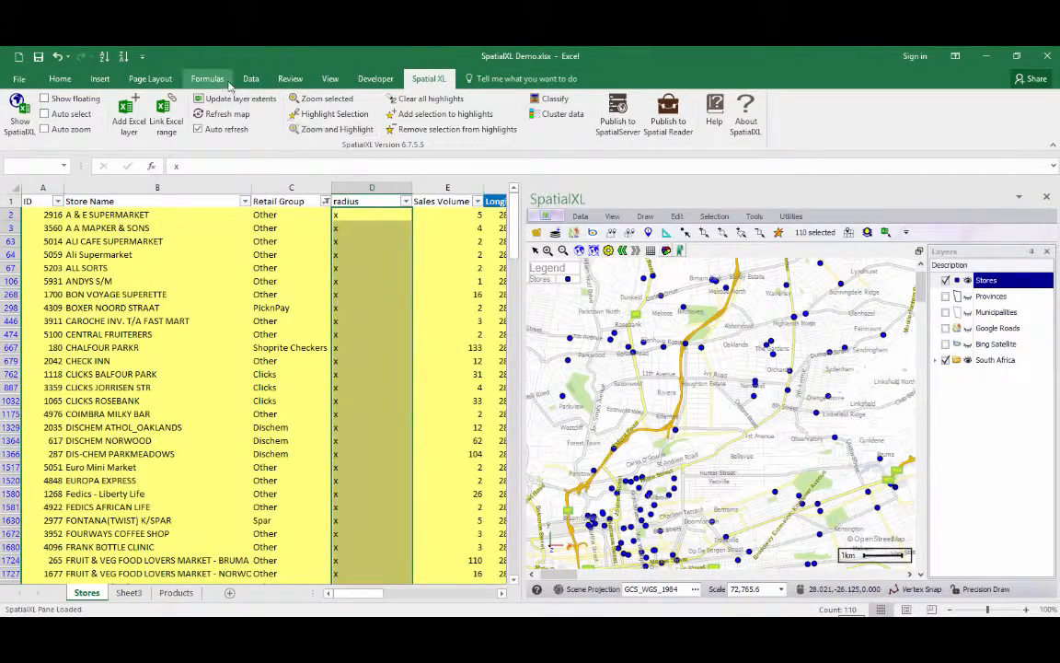
# Clear the cell colour filter from the store table
pyautogui.click(249, 81)
pyautogui.click(494, 99)
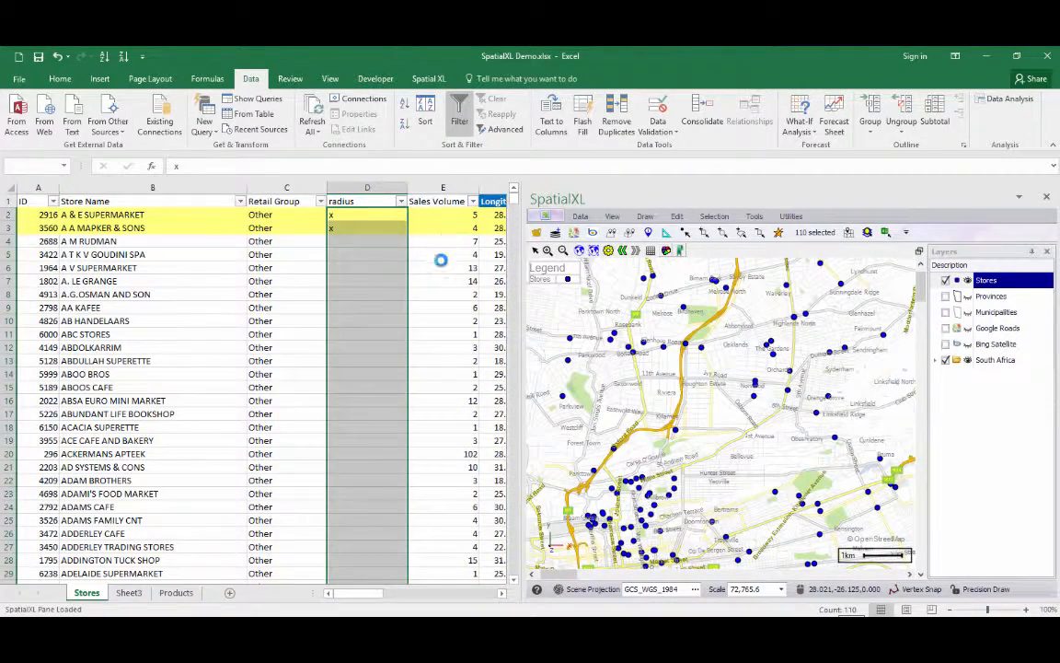
pyautogui.click(563, 250)
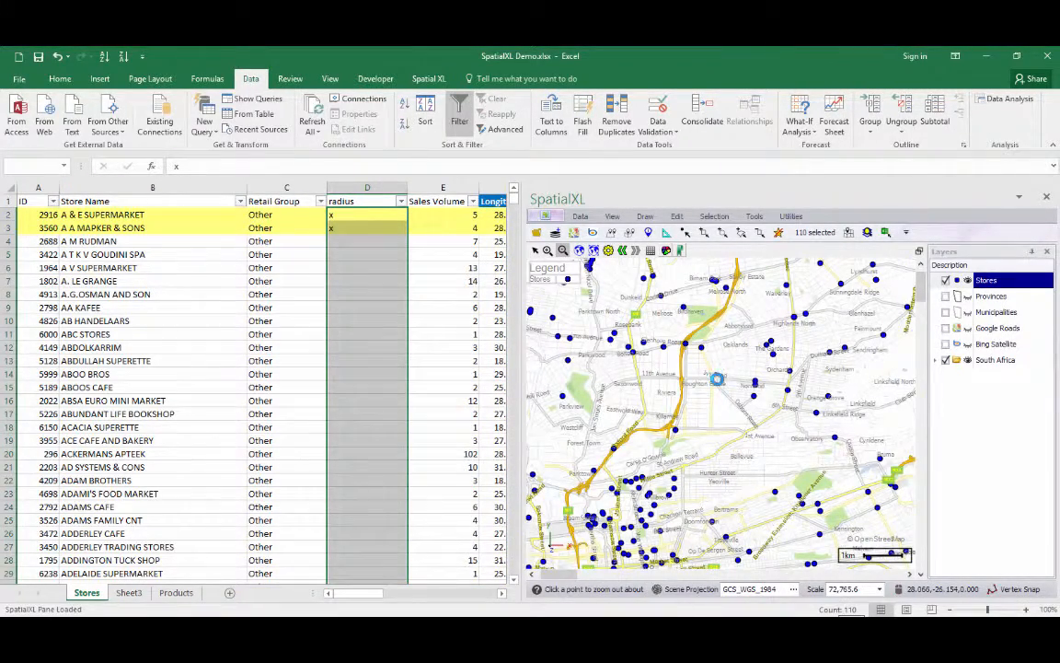
pyautogui.click(715, 380)
pyautogui.click(715, 381)
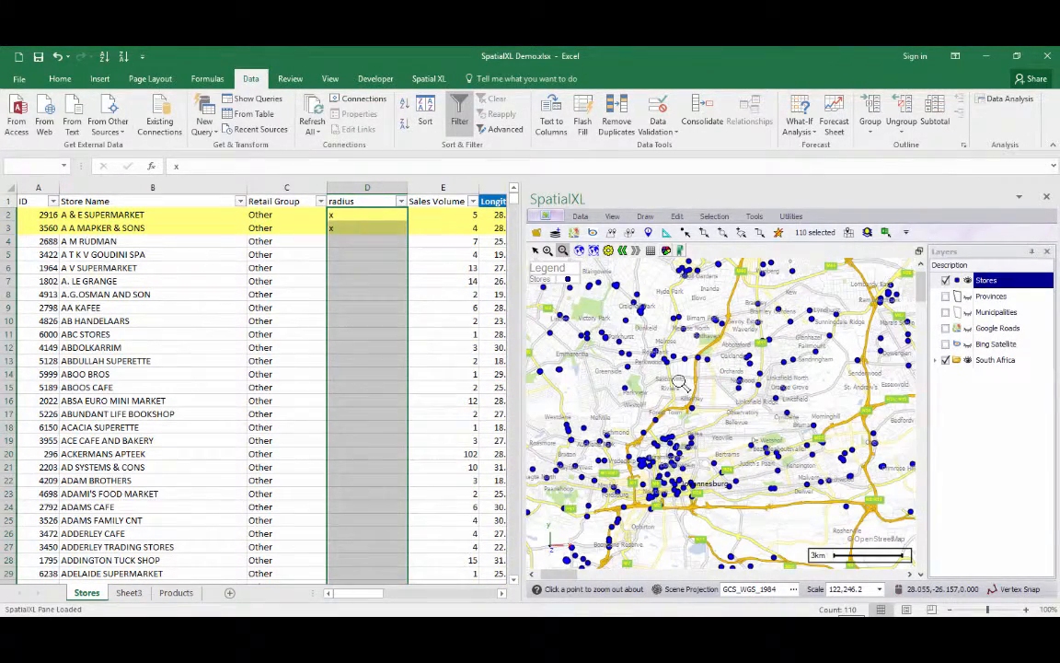
# Filter the store table on the radius column to the rows marked x
pyautogui.click(400, 200)
pyautogui.click(306, 330)
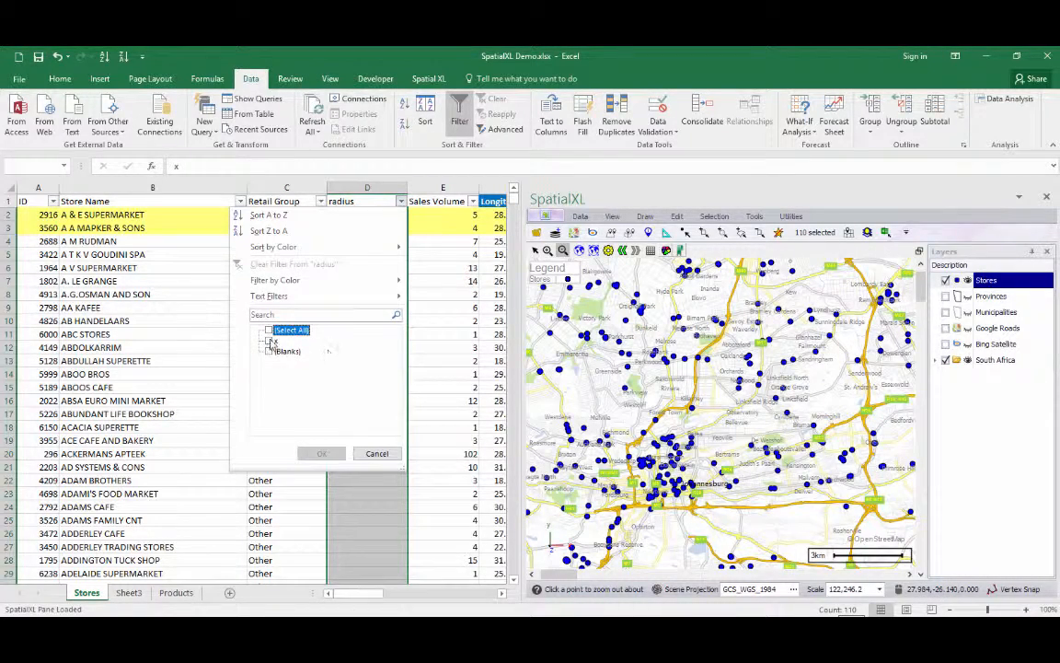
pyautogui.click(270, 341)
pyautogui.click(328, 454)
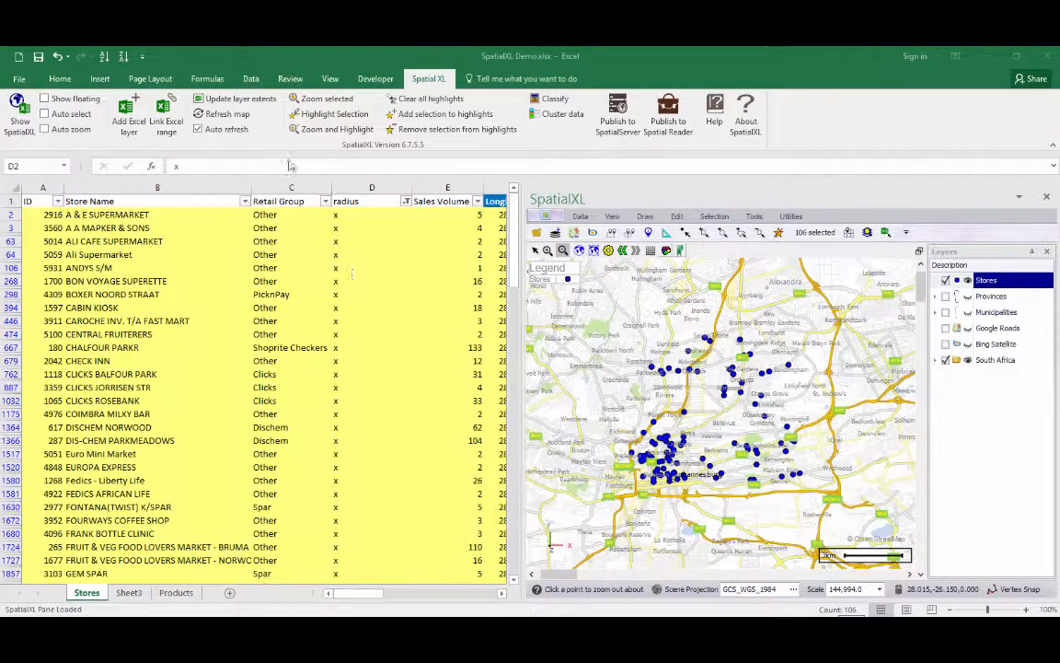
# Clear the radius filter from the store table and deselect the stores on the map
pyautogui.hotkey('ctrl', 'space')
pyautogui.click(249, 80)
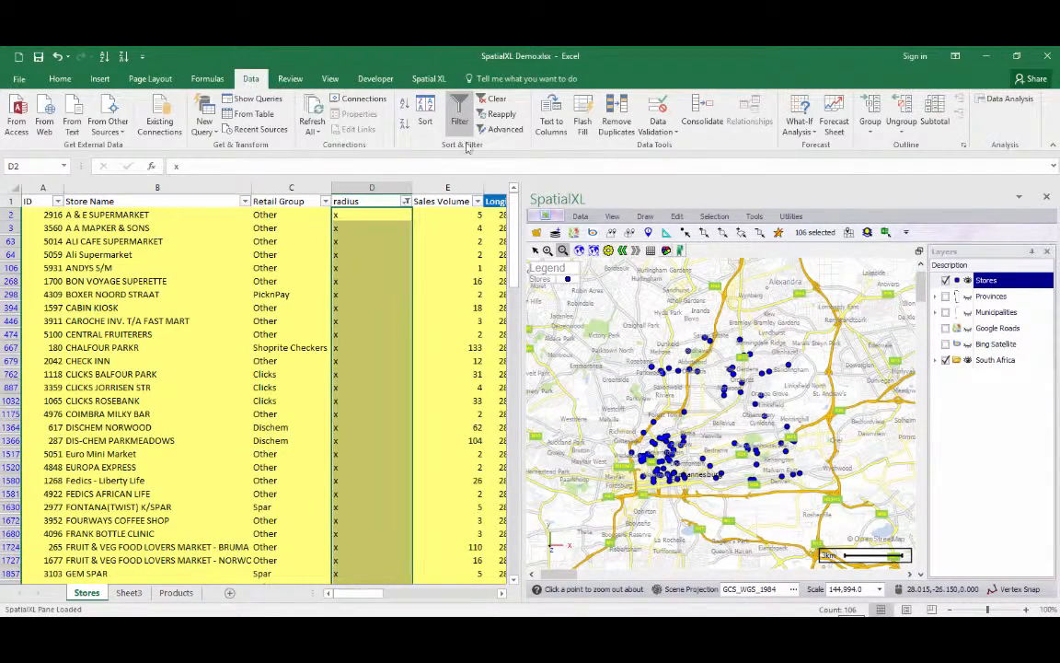
pyautogui.click(492, 99)
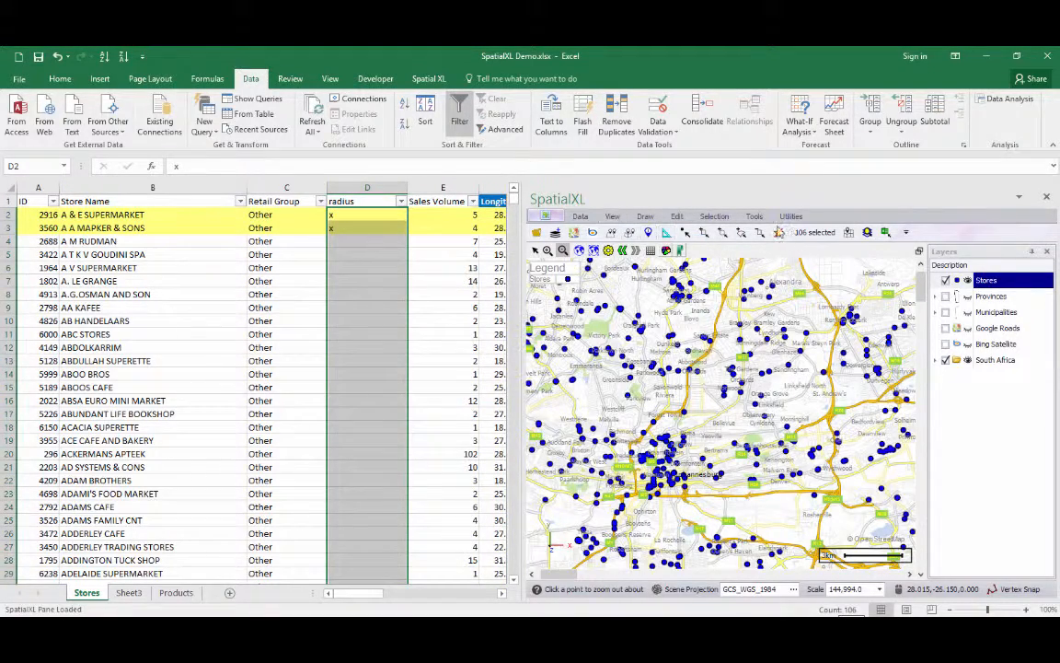
pyautogui.click(779, 233)
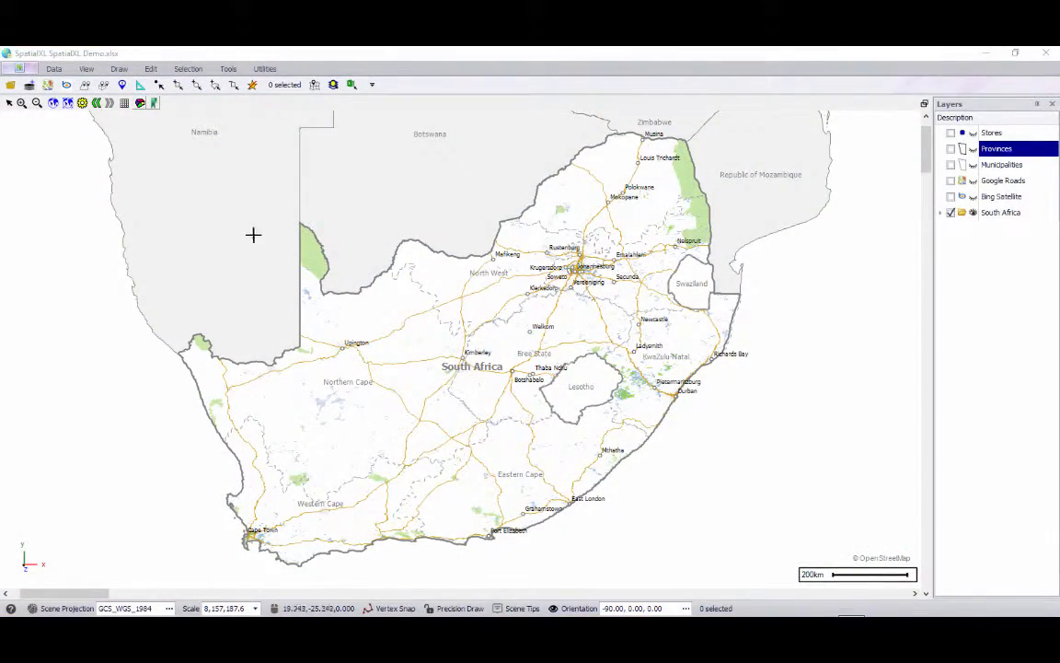
# Review the spatial file types that can be loaded as a layer, without loading a file
pyautogui.click(11, 86)
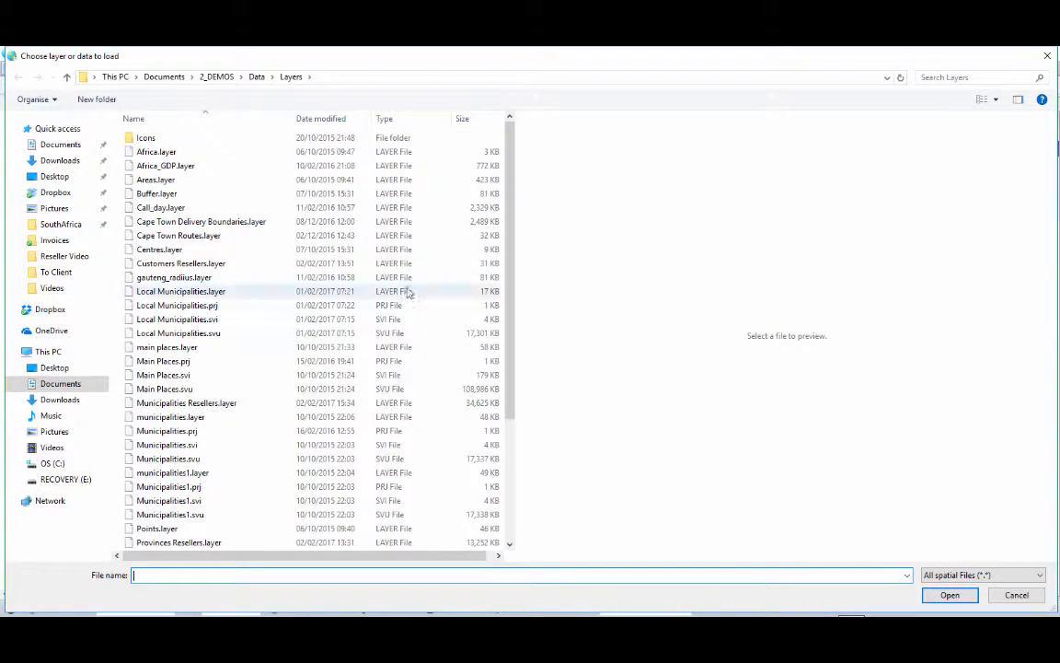
pyautogui.click(975, 575)
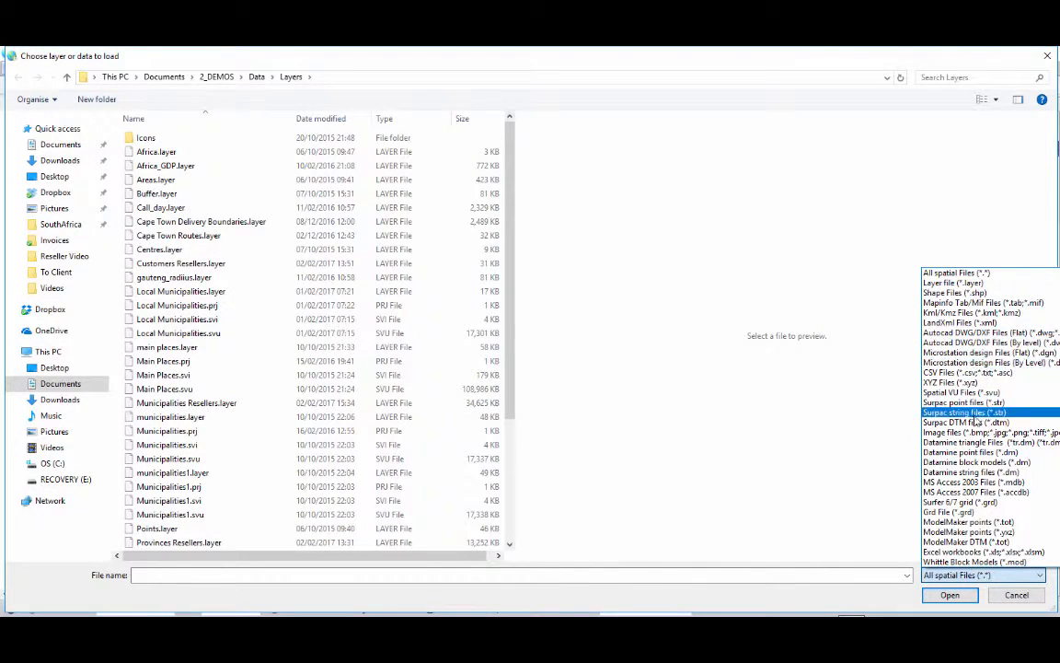
pyautogui.click(1003, 597)
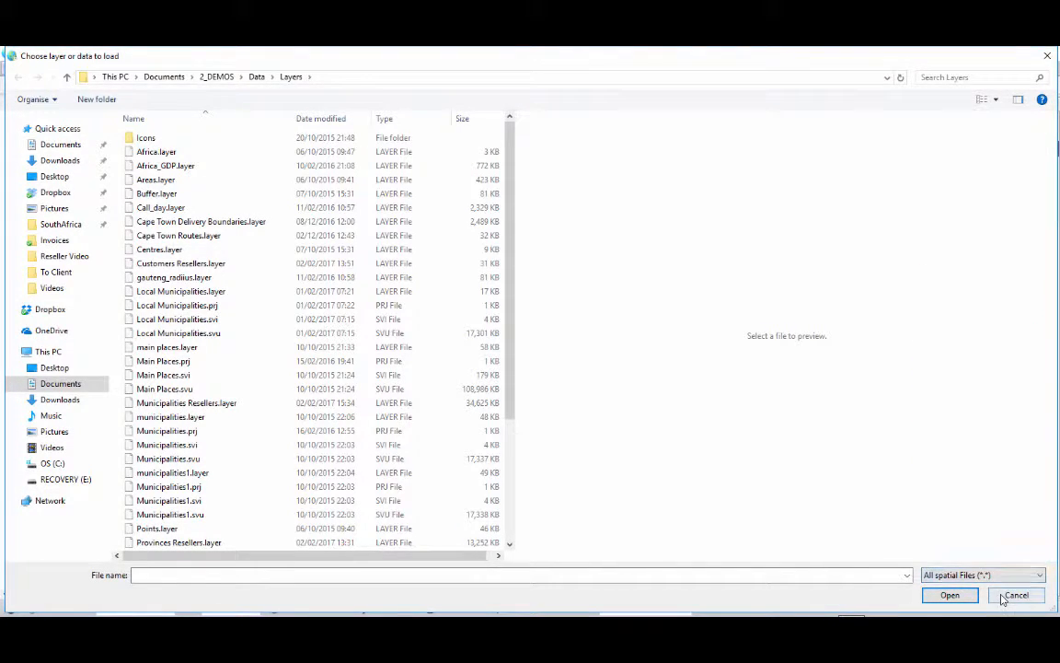
pyautogui.click(1016, 596)
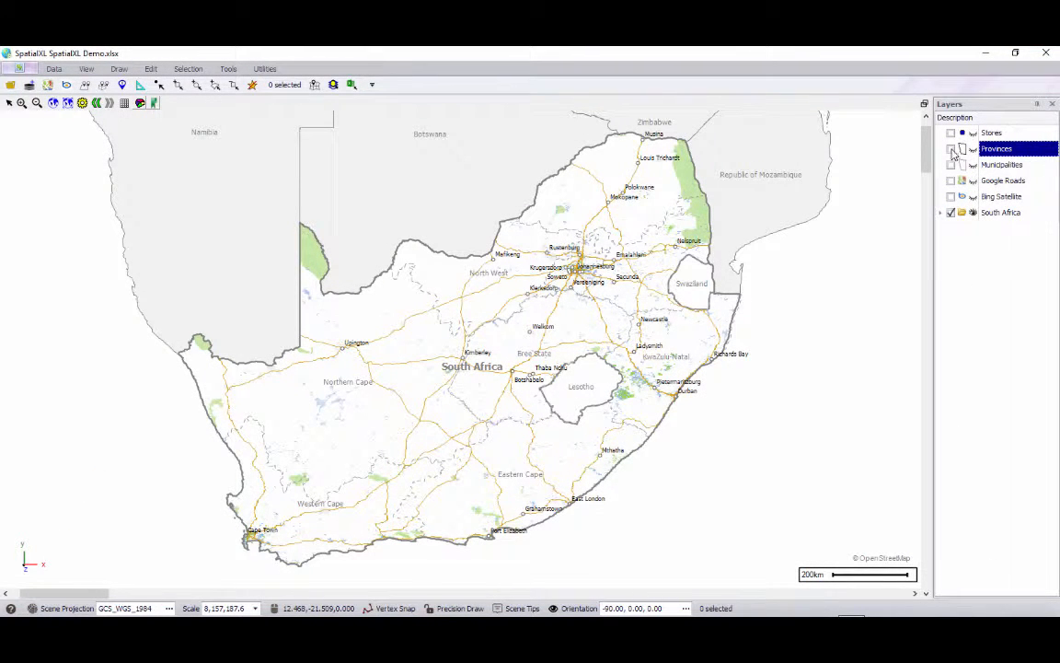
# Show the Provinces layer on the map and apply its Provinces theme
pyautogui.click(952, 149)
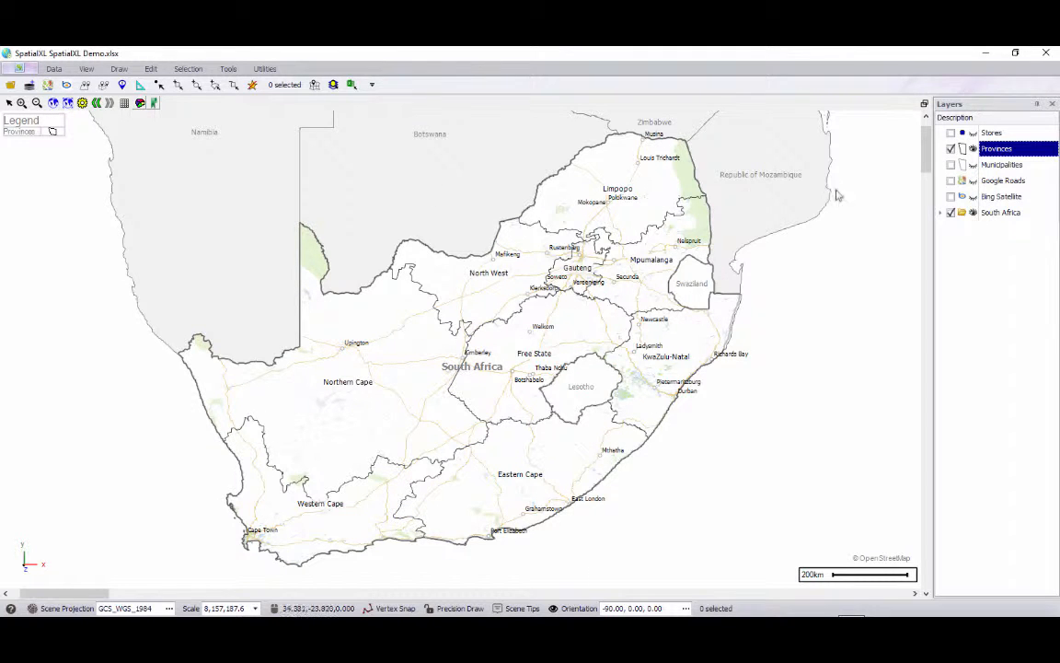
pyautogui.rightClick(990, 151)
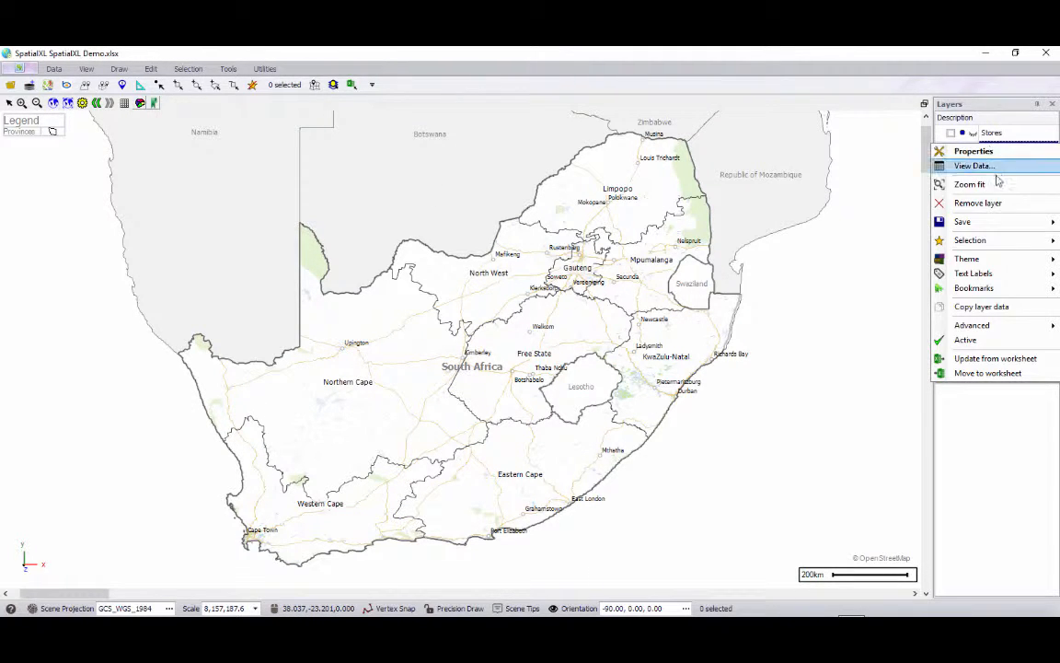
pyautogui.moveTo(1006, 258)
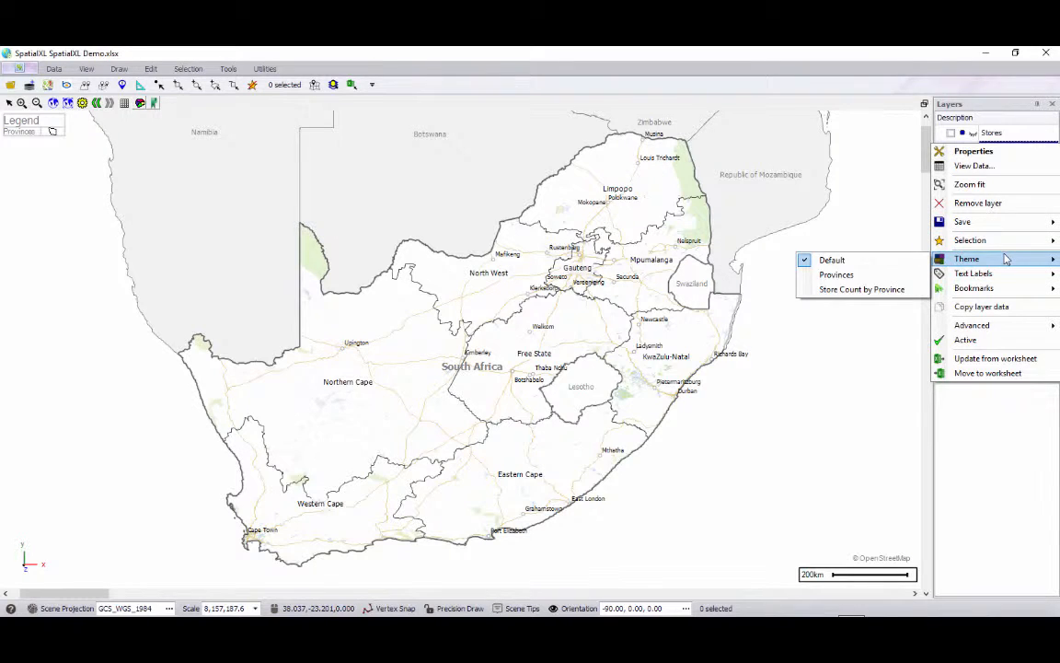
pyautogui.click(889, 278)
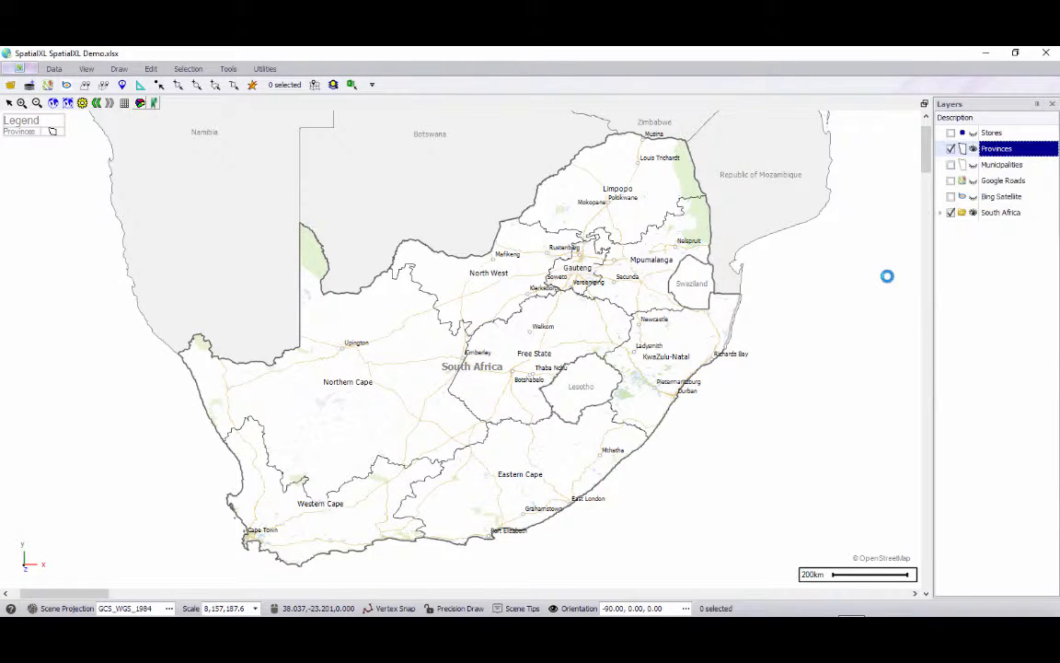
# Switch the Provinces layer to the Store Count by Province theme and collapse its class list
pyautogui.rightClick(999, 148)
pyautogui.moveTo(994, 264)
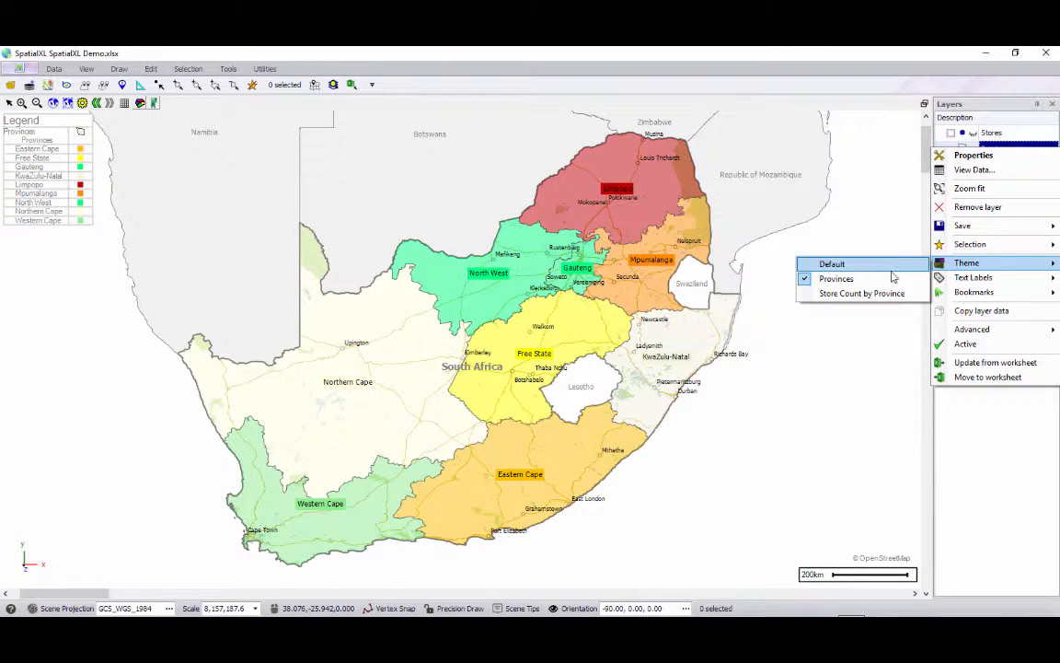
pyautogui.click(883, 295)
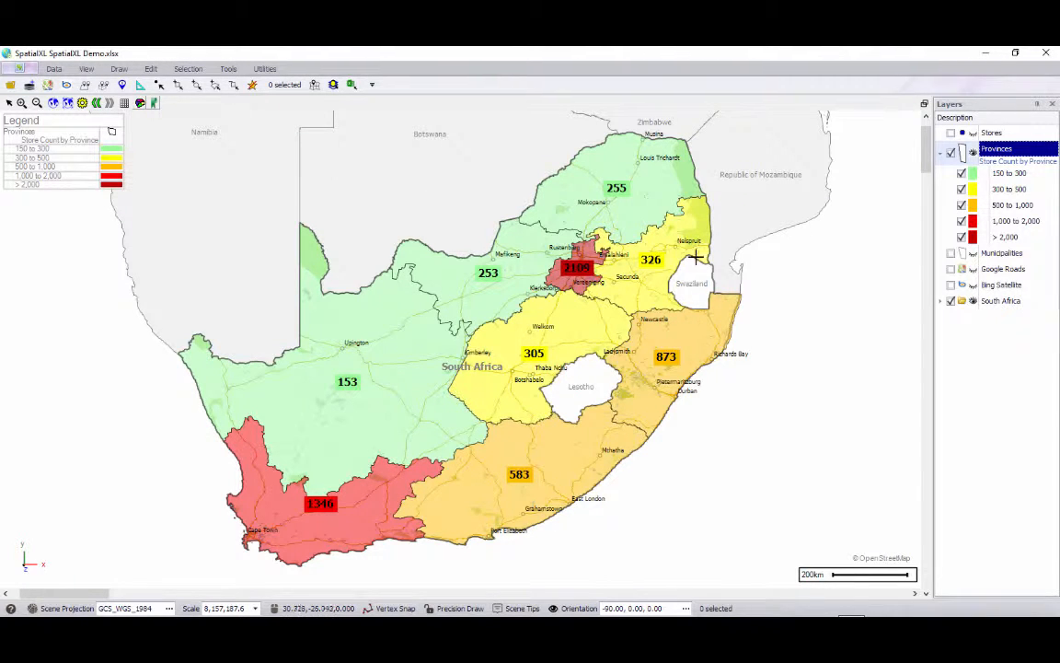
pyautogui.click(943, 151)
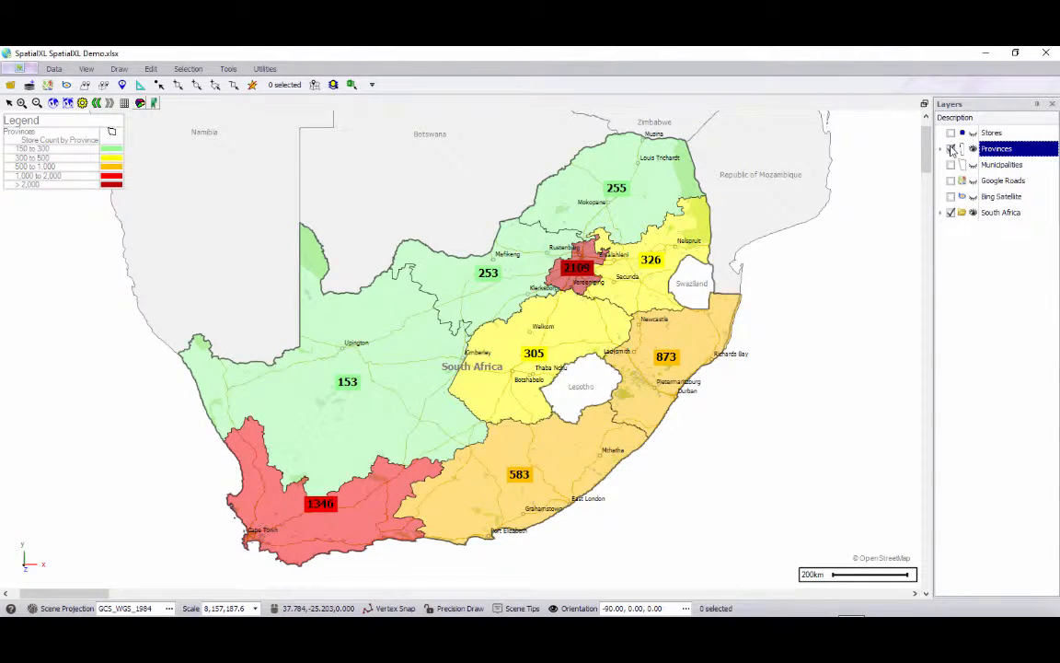
# Hide the Provinces layer, show the Municipalities layer and theme it by Total Population
pyautogui.click(951, 149)
pyautogui.click(951, 165)
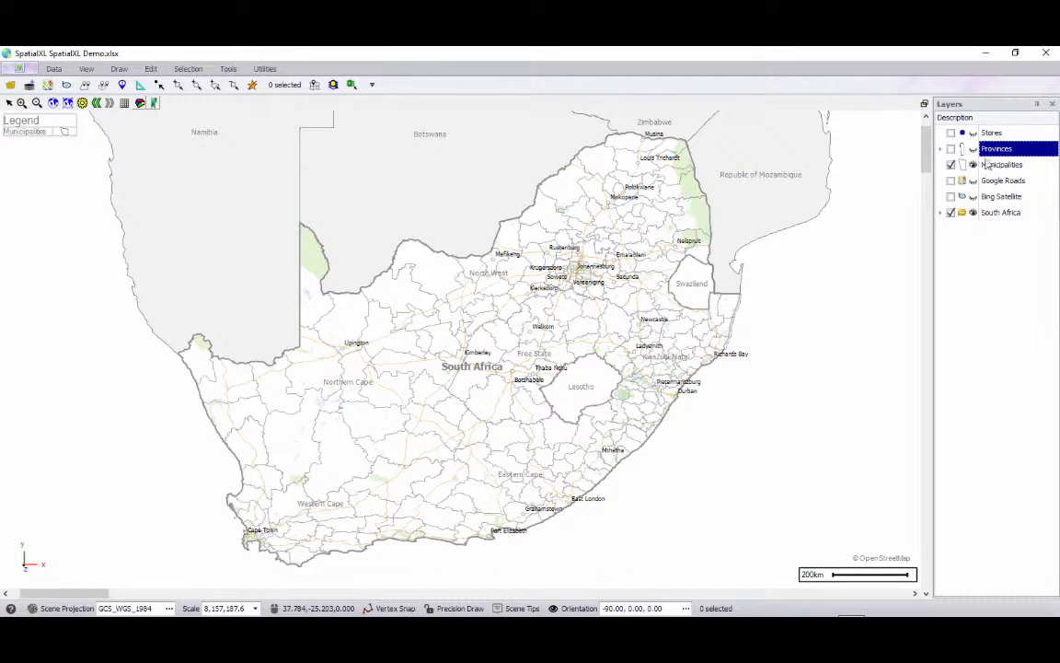
pyautogui.rightClick(987, 164)
pyautogui.moveTo(1013, 275)
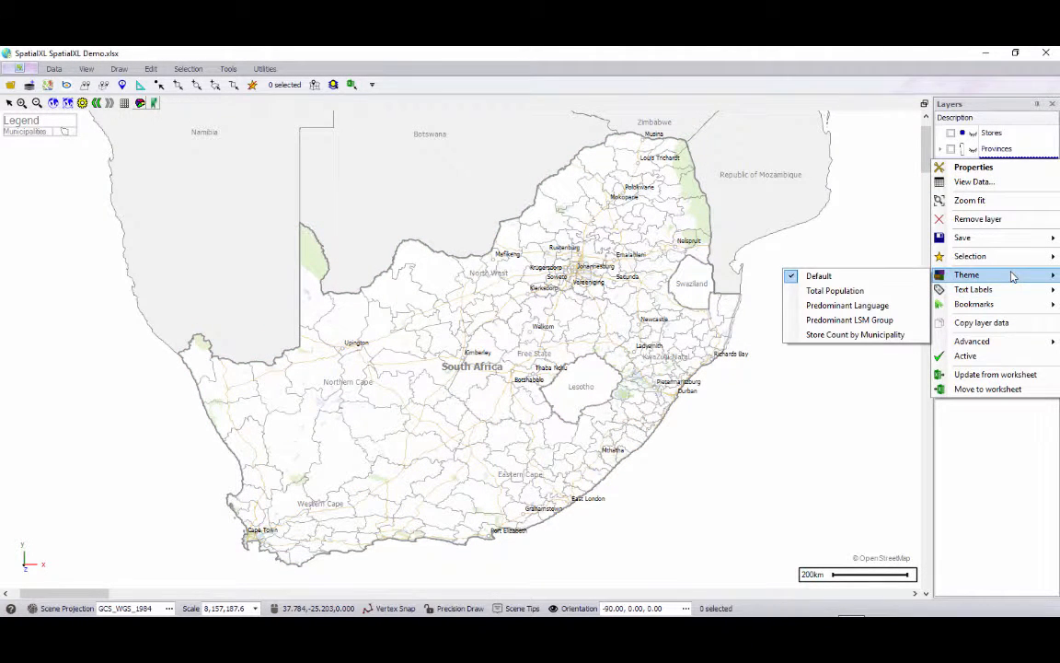
pyautogui.click(836, 291)
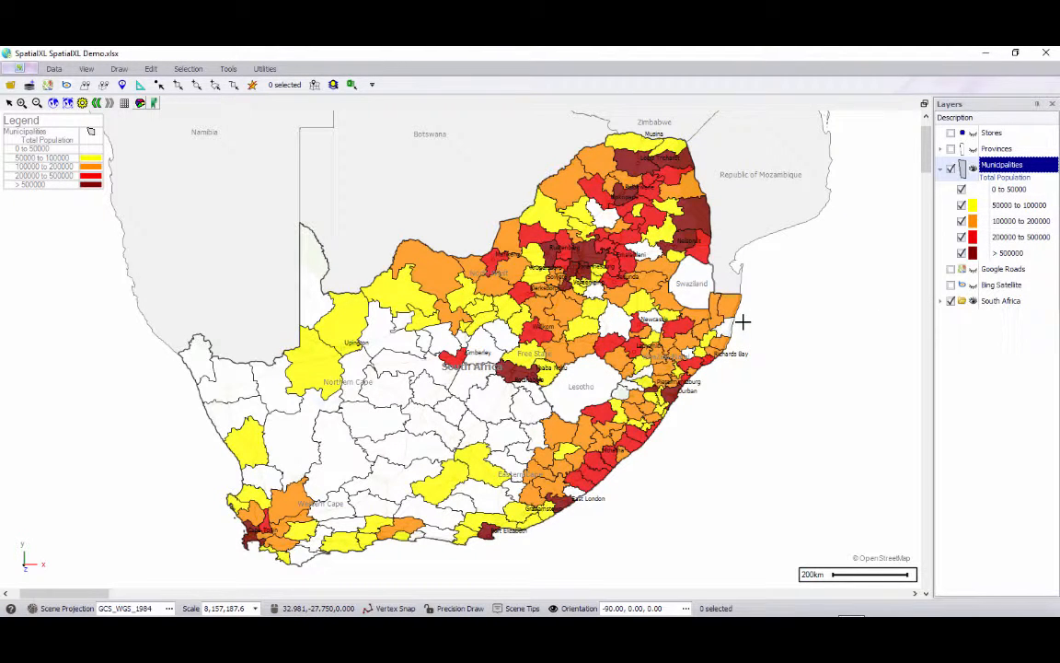
# Examine the population-themed municipalities around Gauteng and North West up close, and return to the full map extent
pyautogui.click(21, 103)
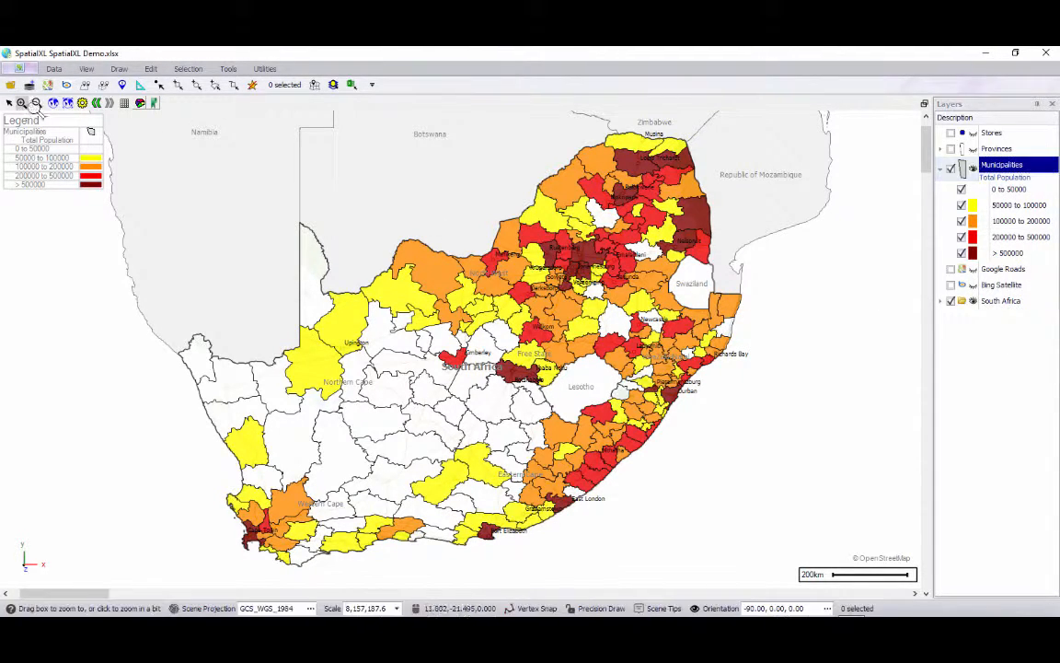
pyautogui.moveTo(360, 190); pyautogui.dragTo(634, 348)
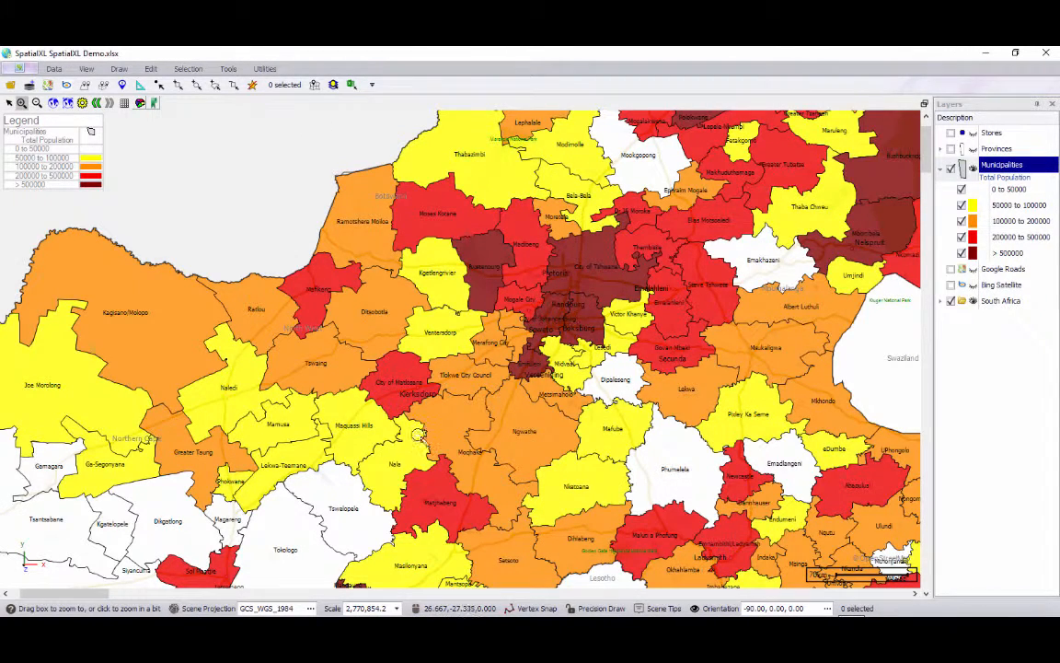
pyautogui.click(68, 103)
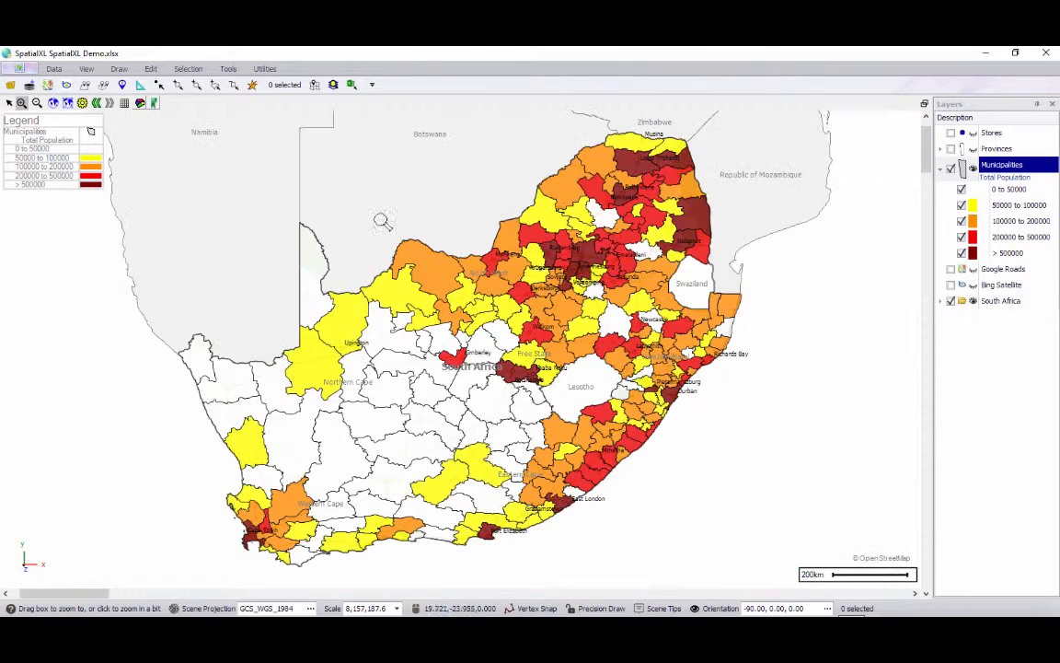
# Open the data table of the Municipalities layer and reposition its window higher over the map
pyautogui.rightClick(1006, 163)
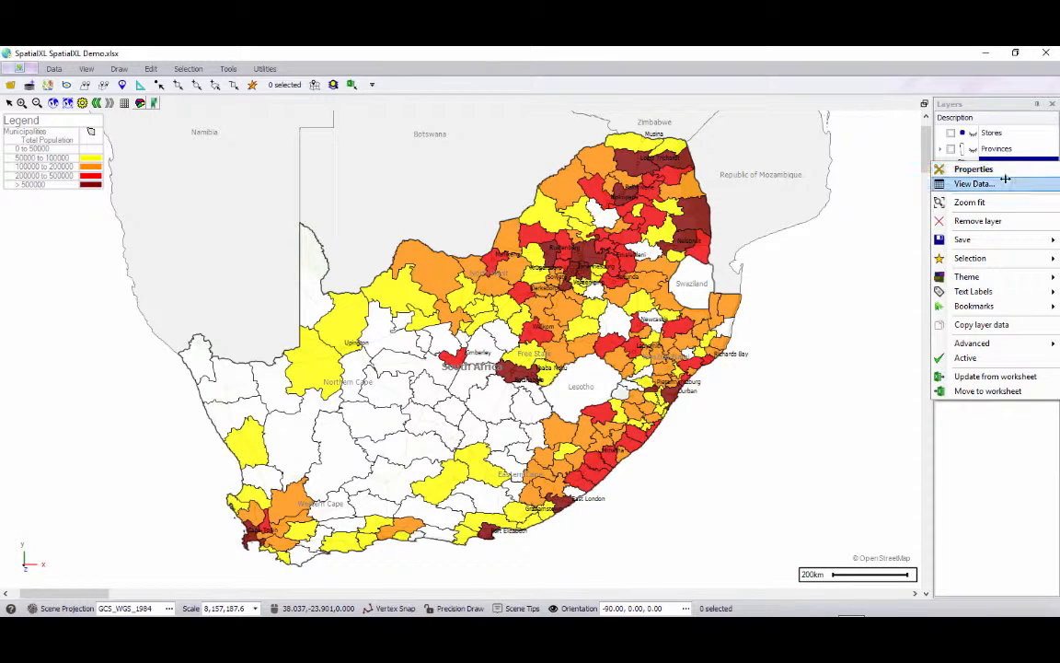
pyautogui.click(1006, 183)
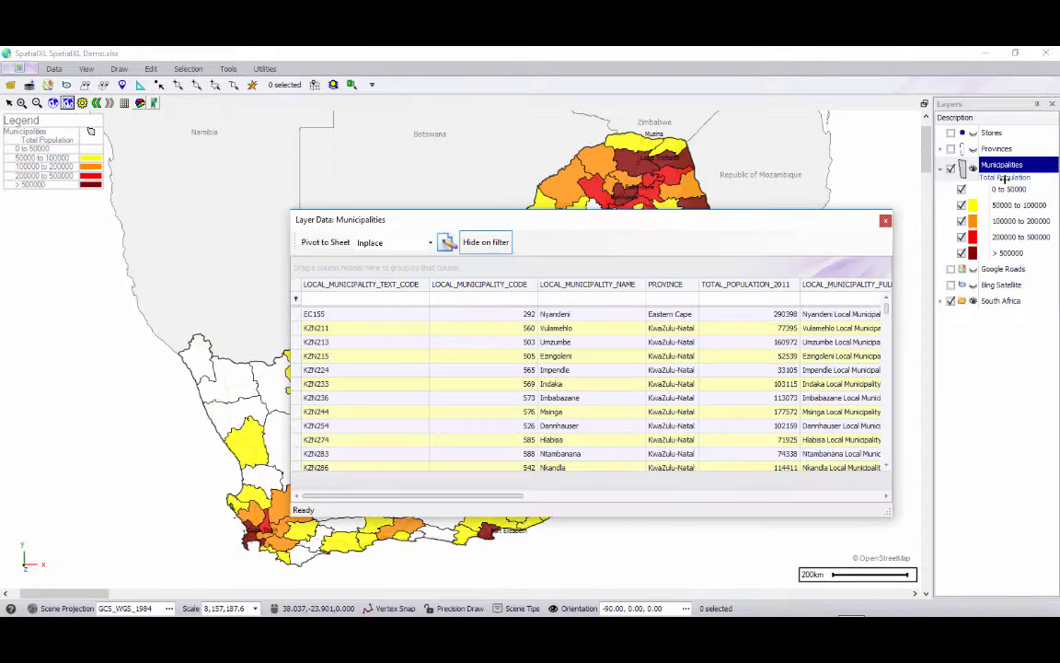
pyautogui.moveTo(852, 225); pyautogui.dragTo(793, 161)
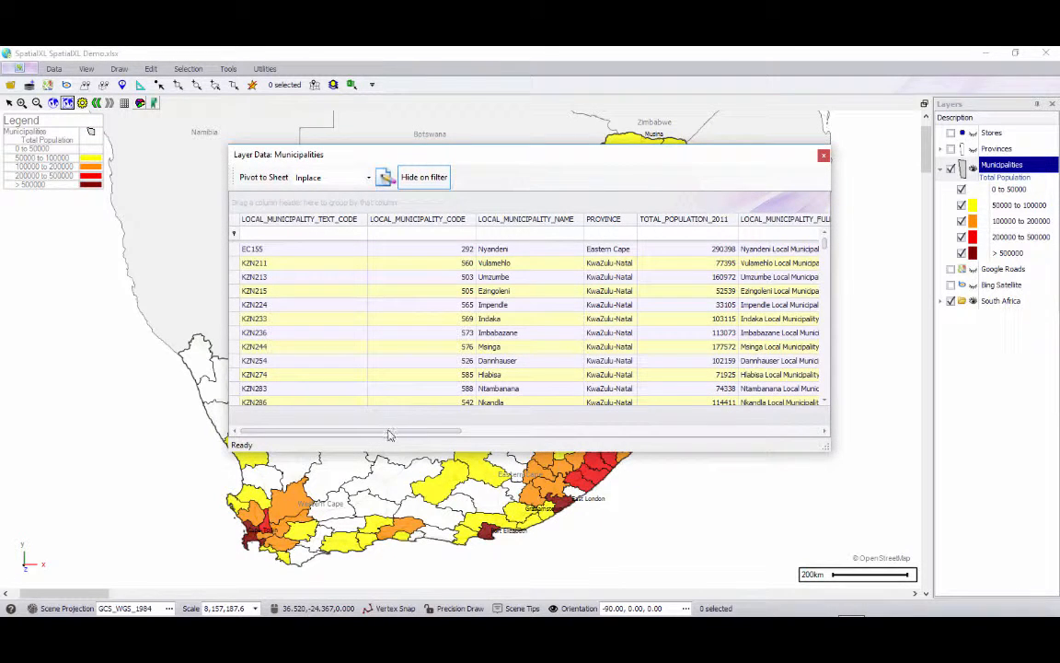
pyautogui.moveTo(394, 432)
pyautogui.mouseDown()
pyautogui.moveTo(578, 417)
pyautogui.moveTo(757, 421)
pyautogui.moveTo(387, 433)
pyautogui.mouseUp()
# Add a Count summary to the PROVINCE column and a Sum summary to the TOTAL_POPULATION_2011 column
pyautogui.rightClick(617, 419)
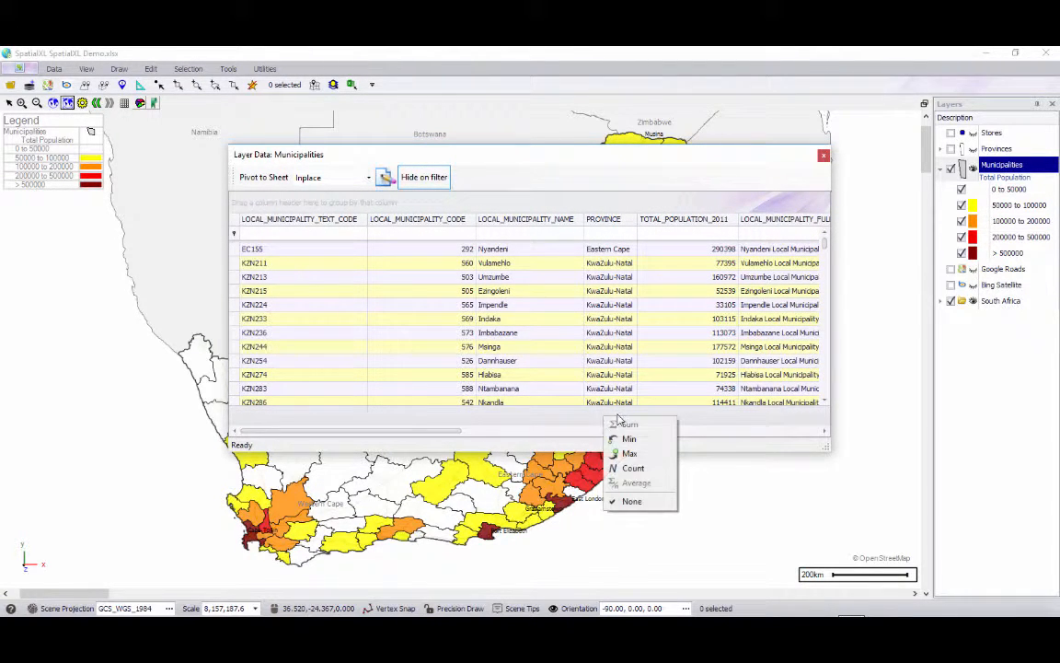
pyautogui.click(633, 467)
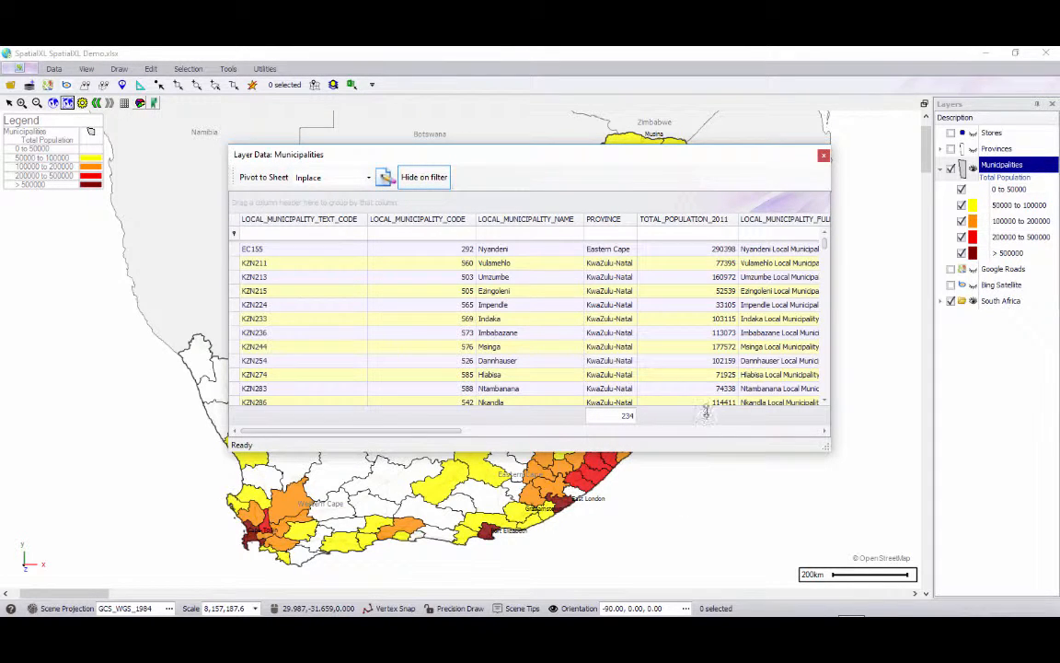
pyautogui.rightClick(709, 416)
pyautogui.click(732, 421)
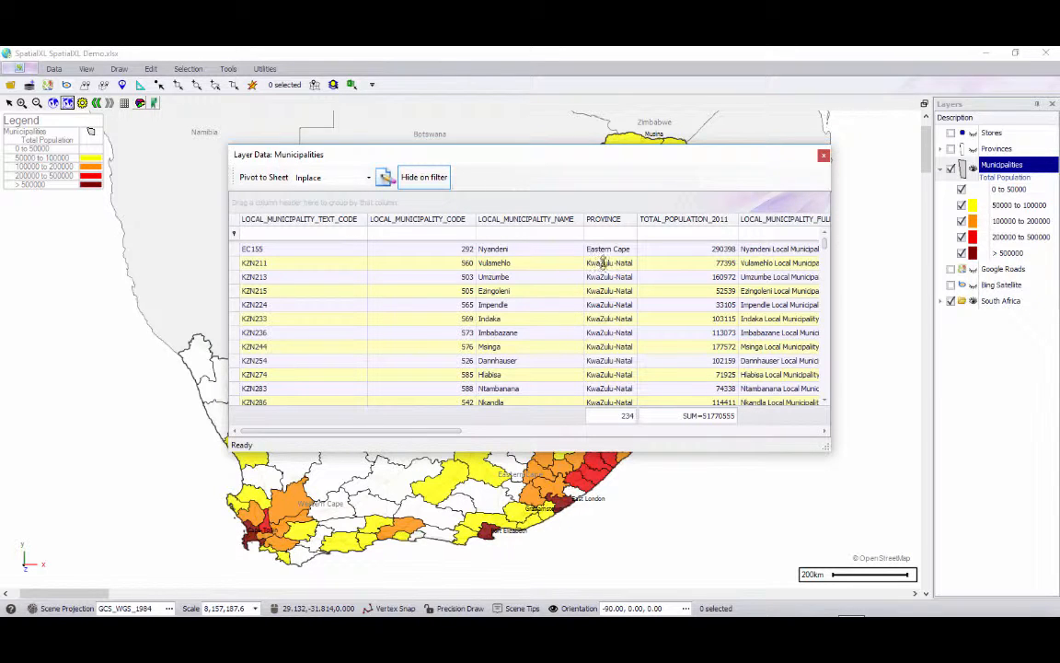
# Filter the municipalities data on the PROVINCE column to Western Cape
pyautogui.click(632, 218)
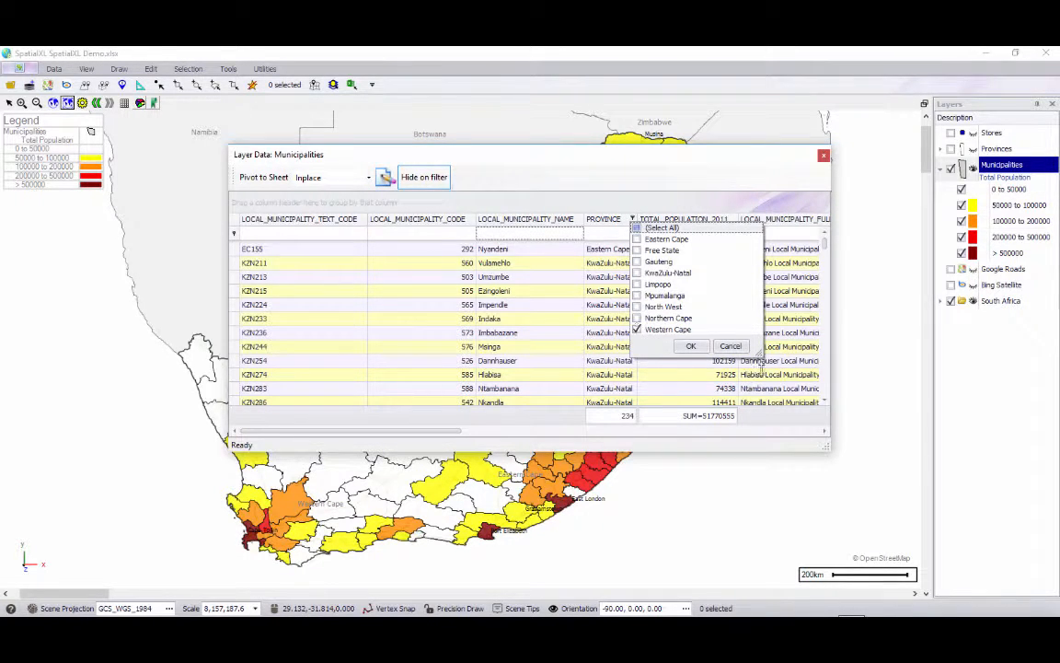
pyautogui.click(688, 347)
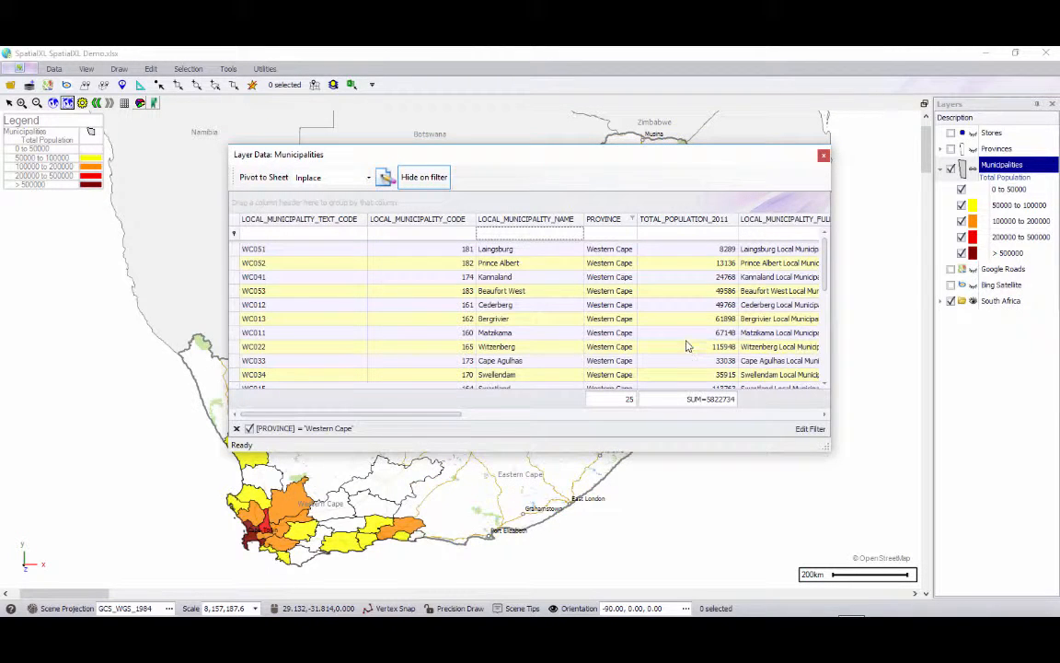
# Uncover the Western Cape on the map, narrow LOCAL_MUNICIPALITY_NAME to "city", and clear all filters from the municipalities data
pyautogui.moveTo(637, 157); pyautogui.dragTo(746, 127)
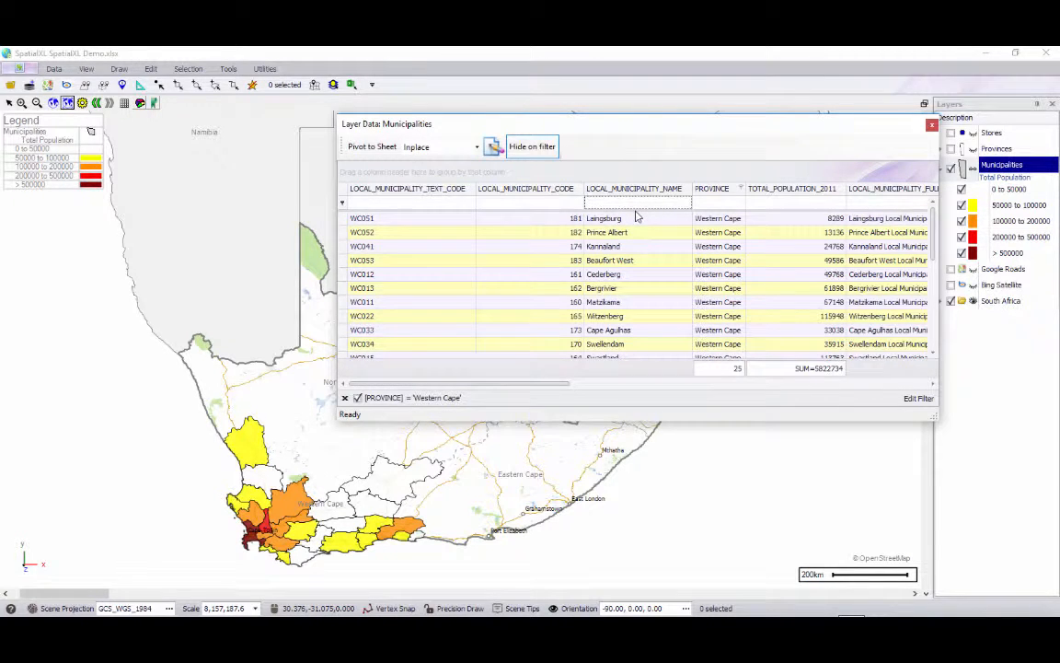
pyautogui.write('city')
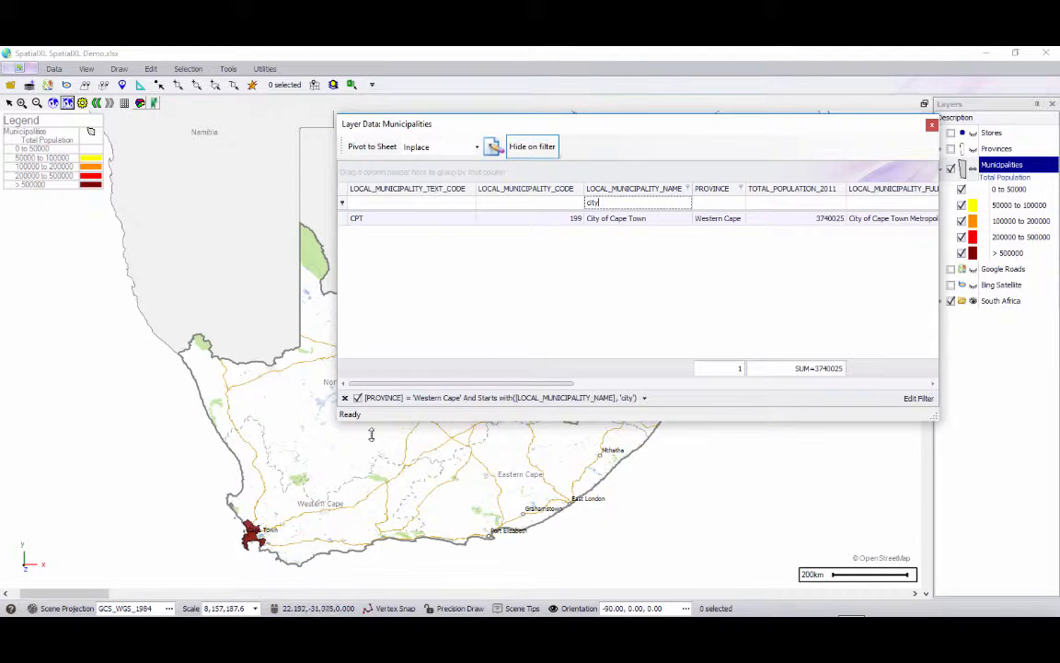
pyautogui.click(343, 397)
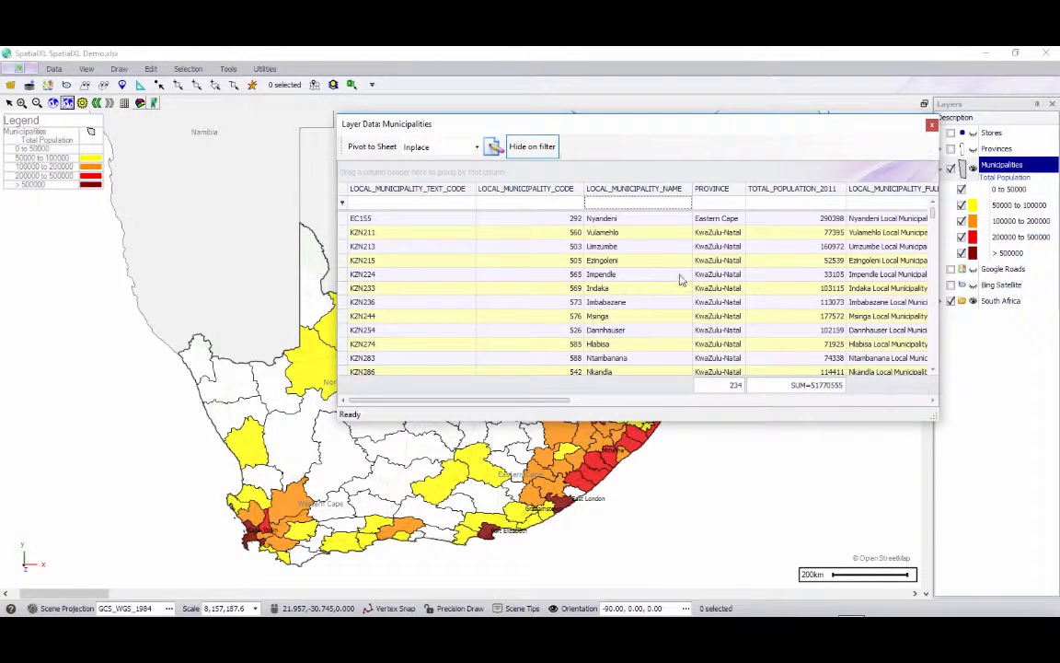
# Group the municipalities data by PROVINCE and summarise TOTAL_POPULATION_2011 per group, first as Sum and finally as Percentage
pyautogui.moveTo(723, 192); pyautogui.dragTo(370, 171)
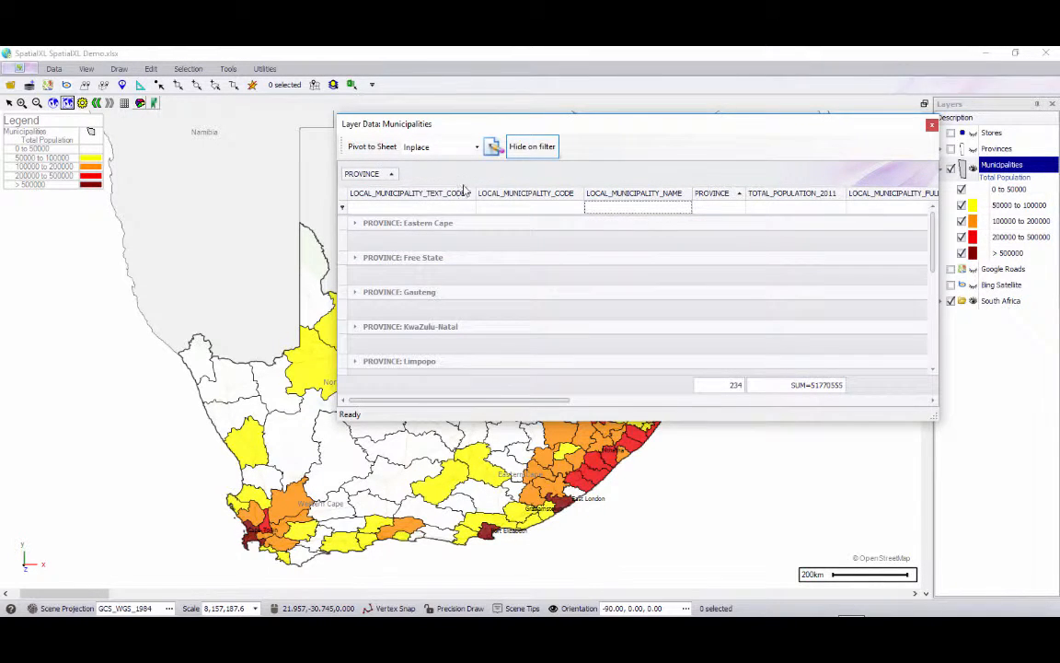
pyautogui.rightClick(773, 237)
pyautogui.click(803, 249)
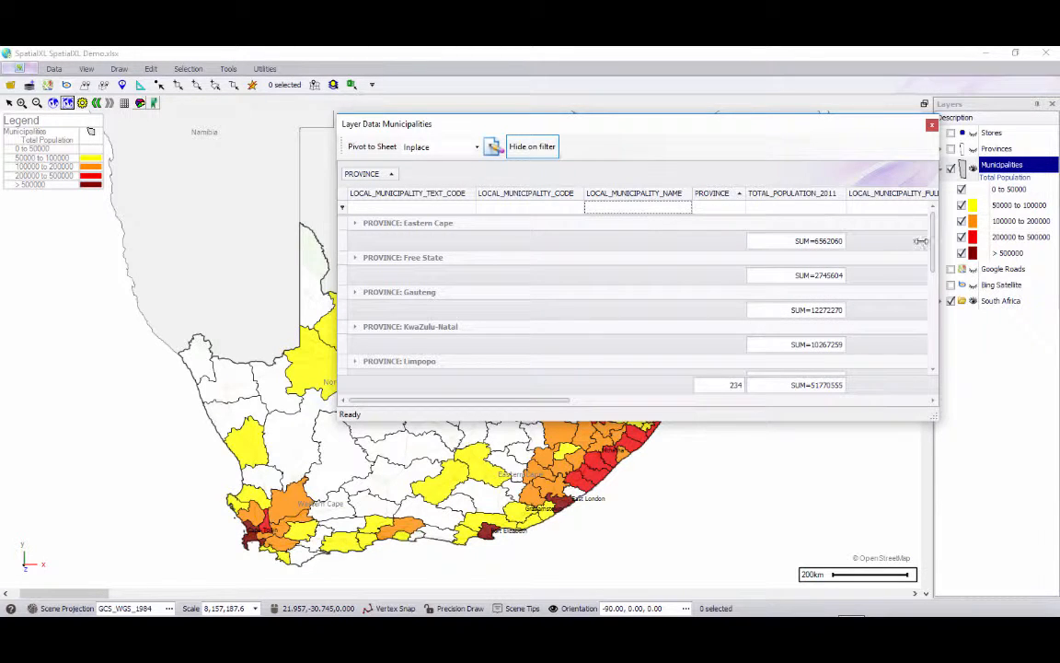
pyautogui.rightClick(789, 242)
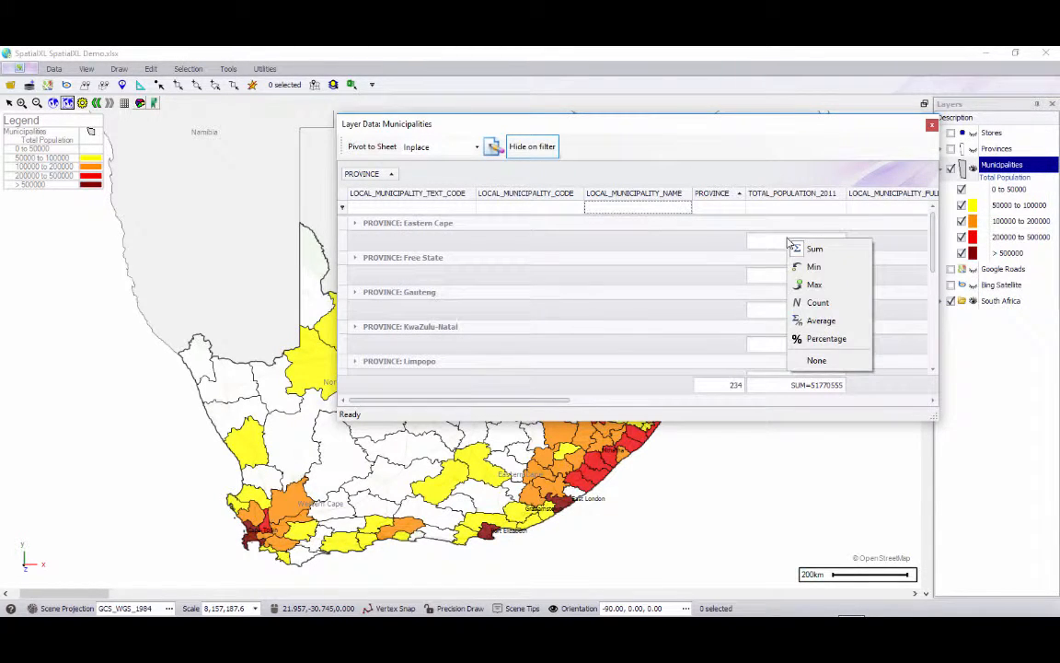
pyautogui.click(826, 338)
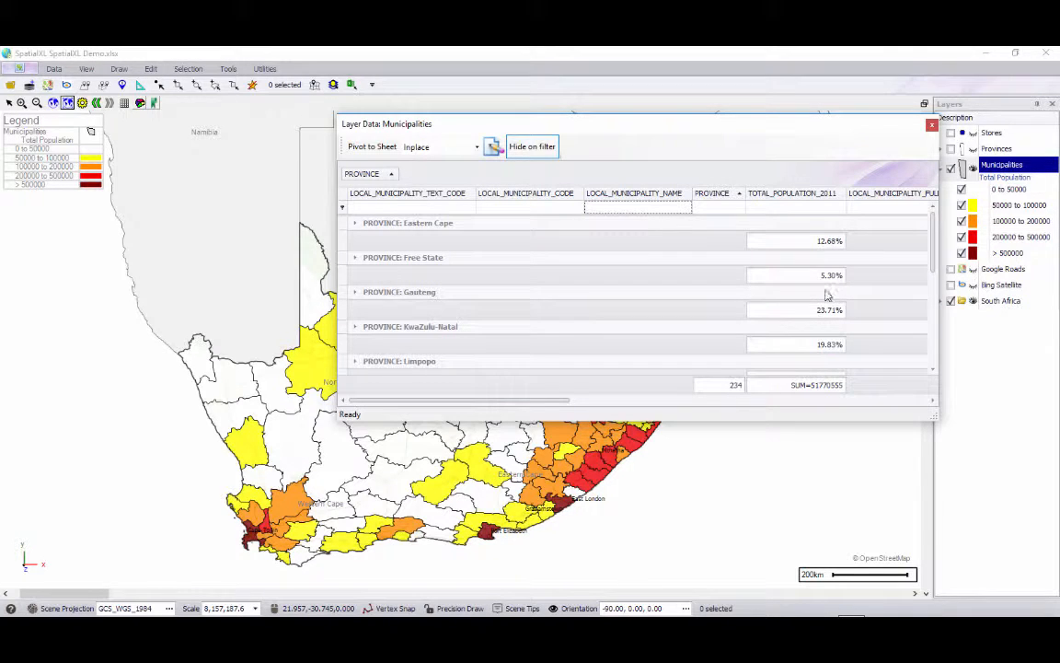
pyautogui.moveTo(932, 230); pyautogui.dragTo(936, 267)
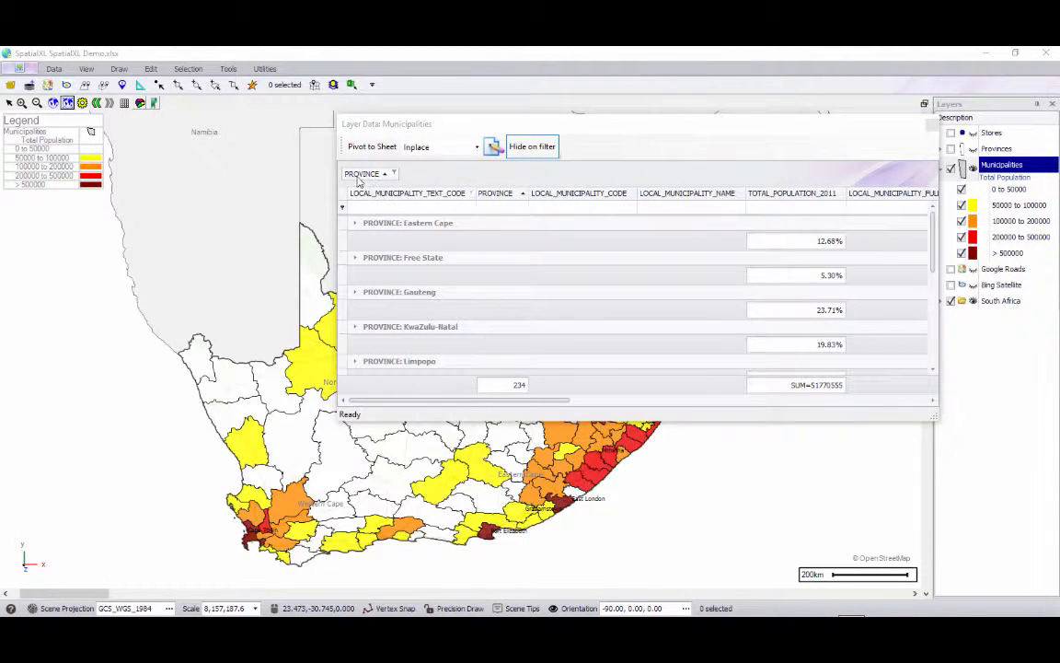
# Remove the PROVINCE grouping, check the Store Count by Municipality column, and close the Municipalities data table
pyautogui.moveTo(360, 175); pyautogui.dragTo(423, 204)
pyautogui.moveTo(547, 402); pyautogui.dragTo(910, 381)
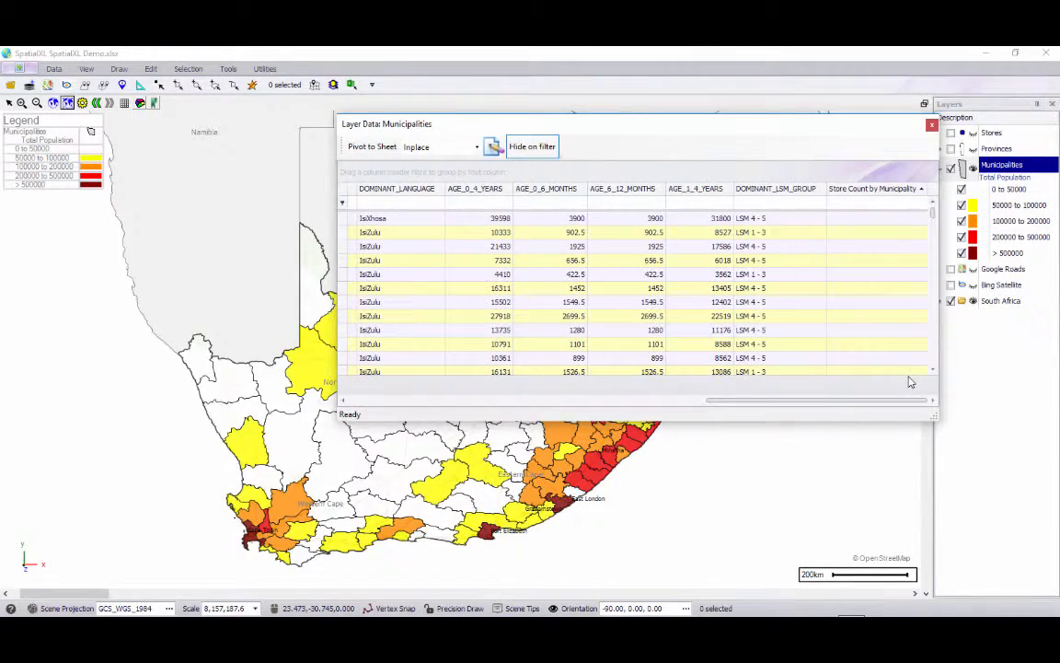
pyautogui.click(933, 126)
# Switch the Municipalities layer's theme to Predominant Language and then to Predominant LSM Group
pyautogui.rightClick(994, 167)
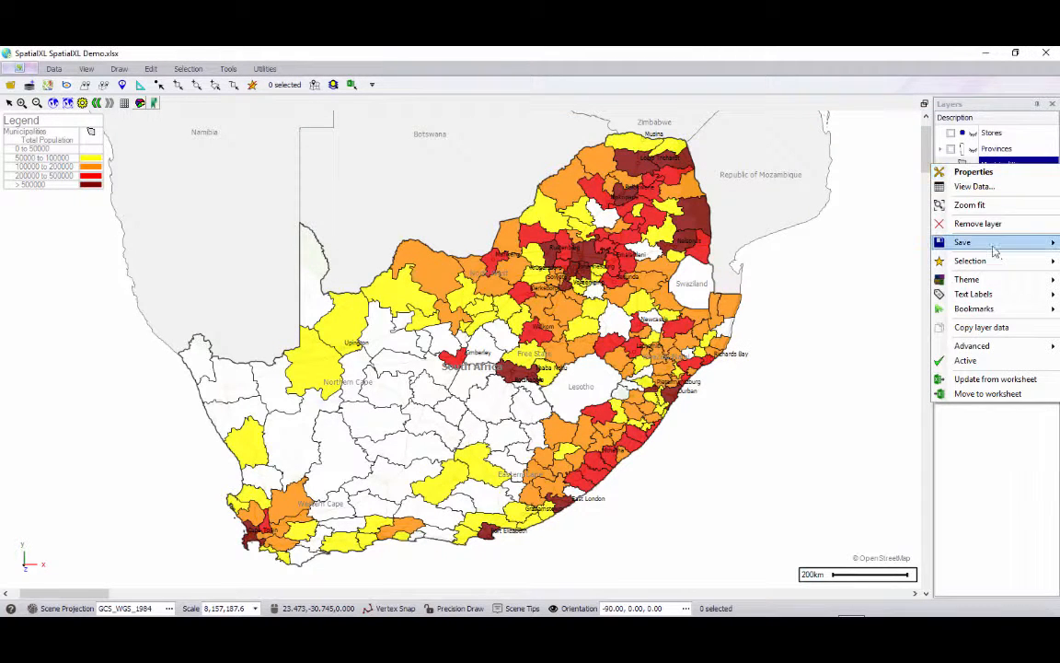
pyautogui.moveTo(999, 282)
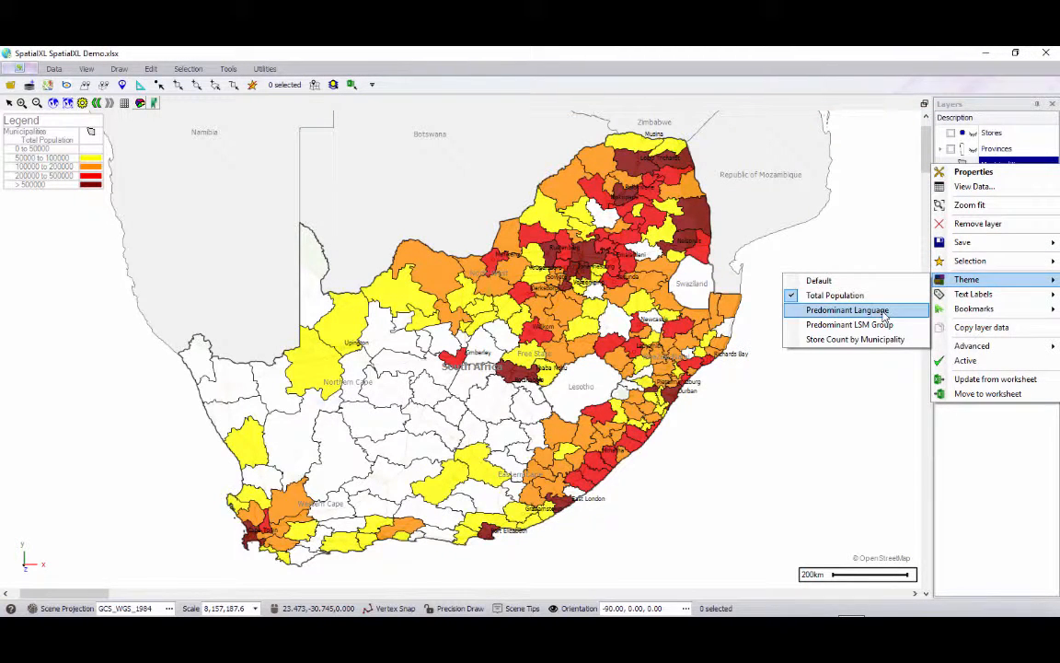
pyautogui.click(847, 310)
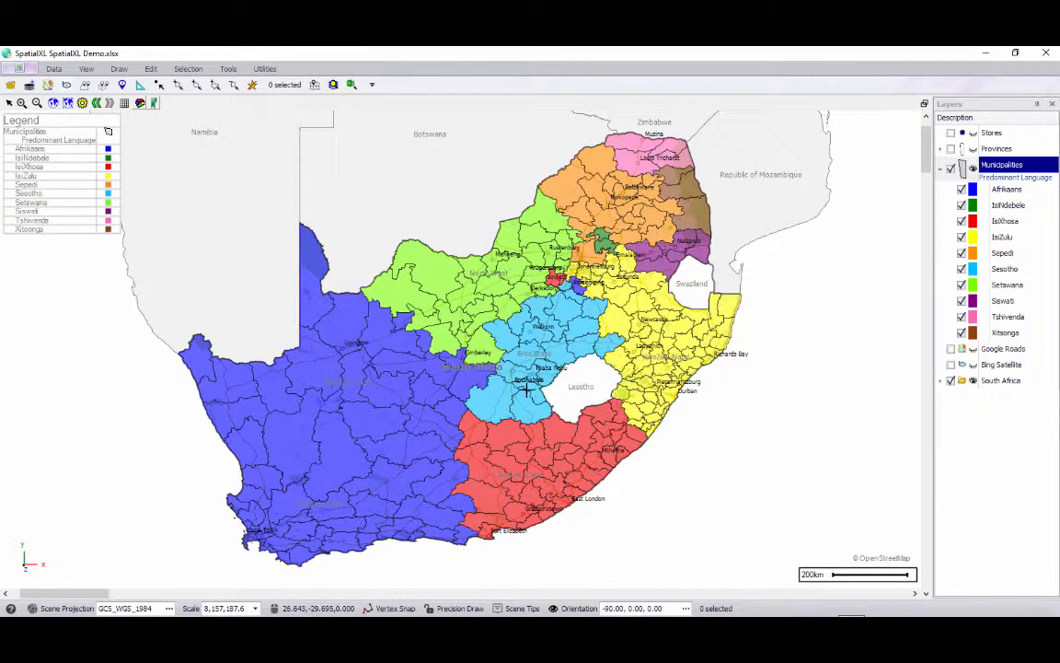
pyautogui.rightClick(998, 168)
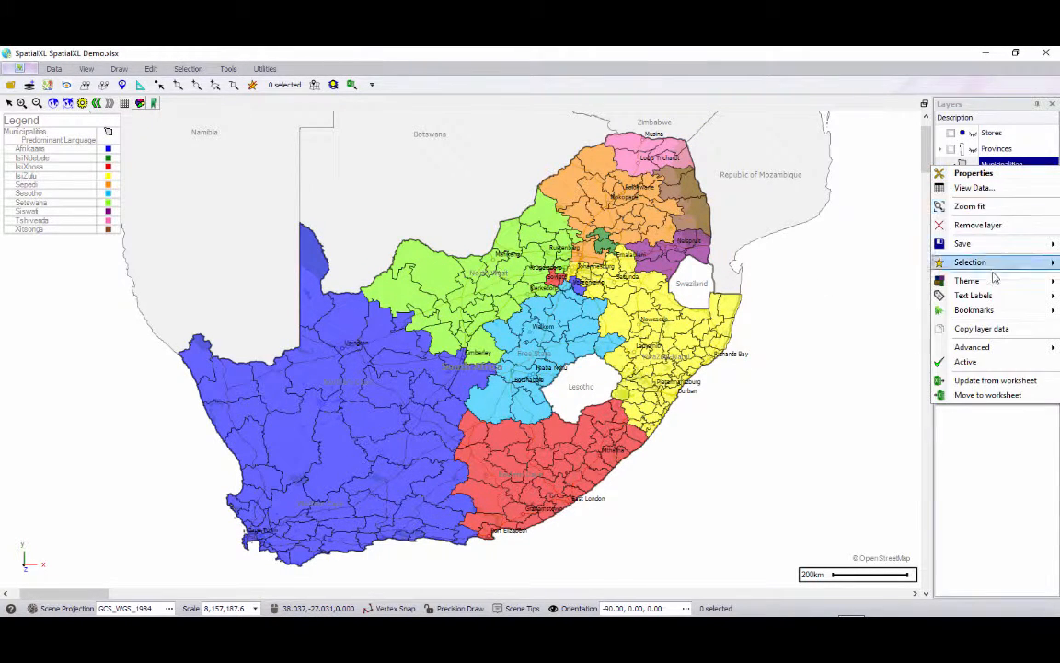
pyautogui.moveTo(990, 281)
pyautogui.click(833, 326)
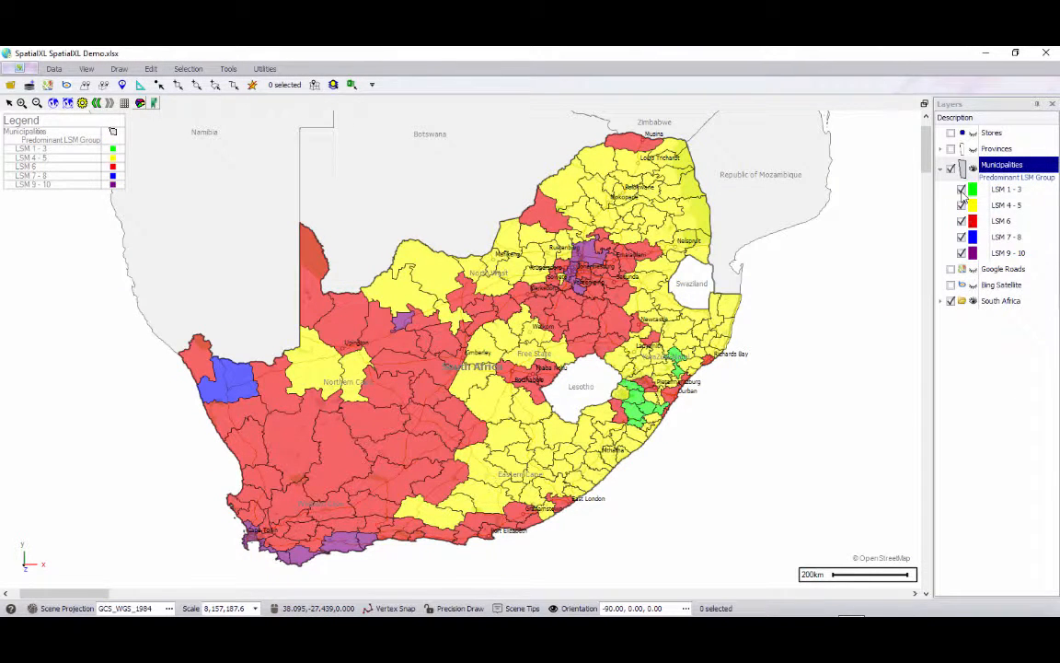
# Hide every LSM class of the Municipalities theme except LSM 4 - 5, and show all the hidden classes again
pyautogui.click(962, 190)
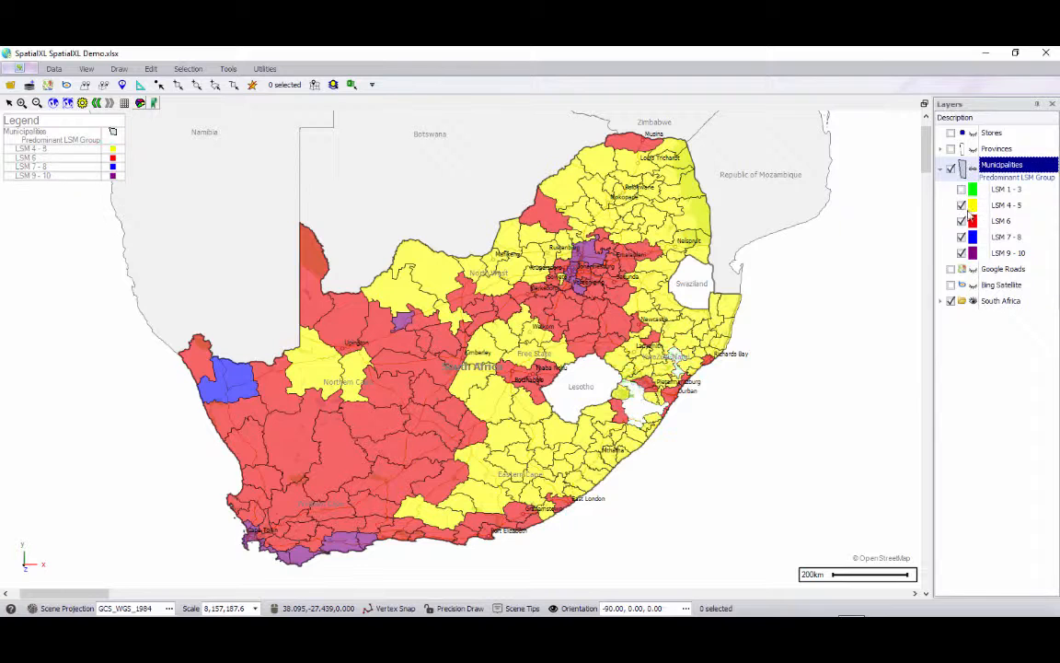
pyautogui.click(962, 221)
pyautogui.click(962, 237)
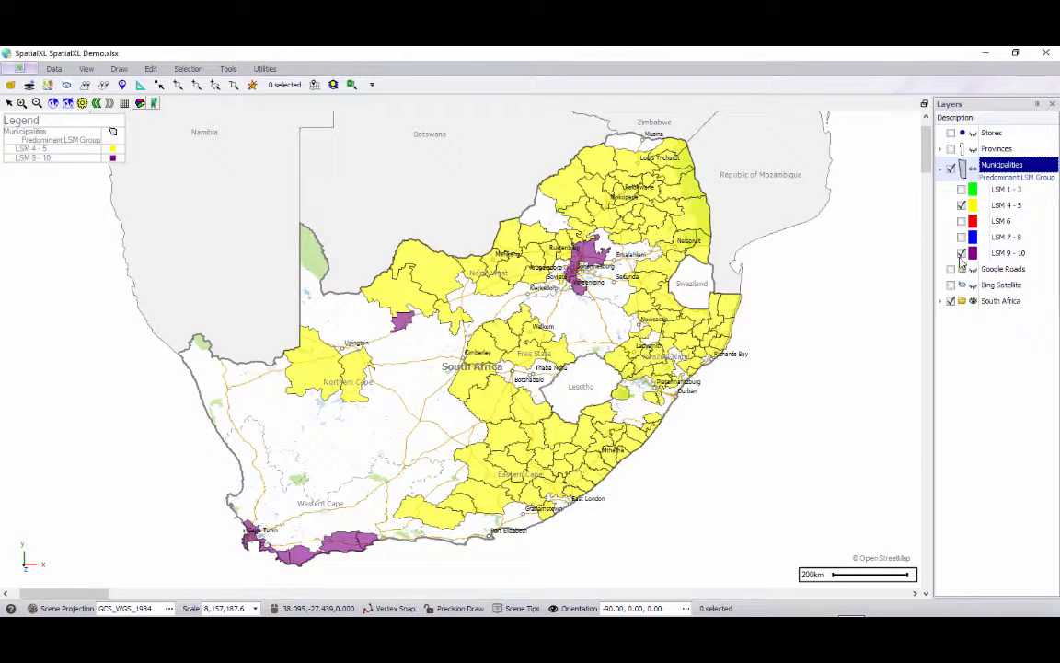
pyautogui.click(962, 253)
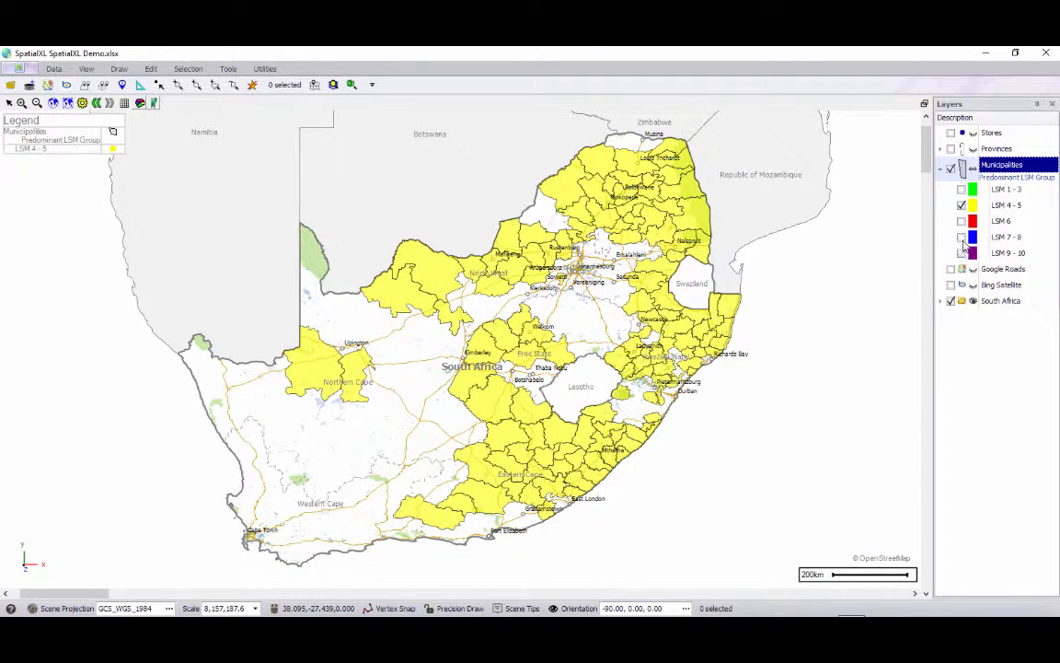
pyautogui.click(962, 253)
pyautogui.click(962, 237)
pyautogui.click(962, 221)
pyautogui.click(962, 190)
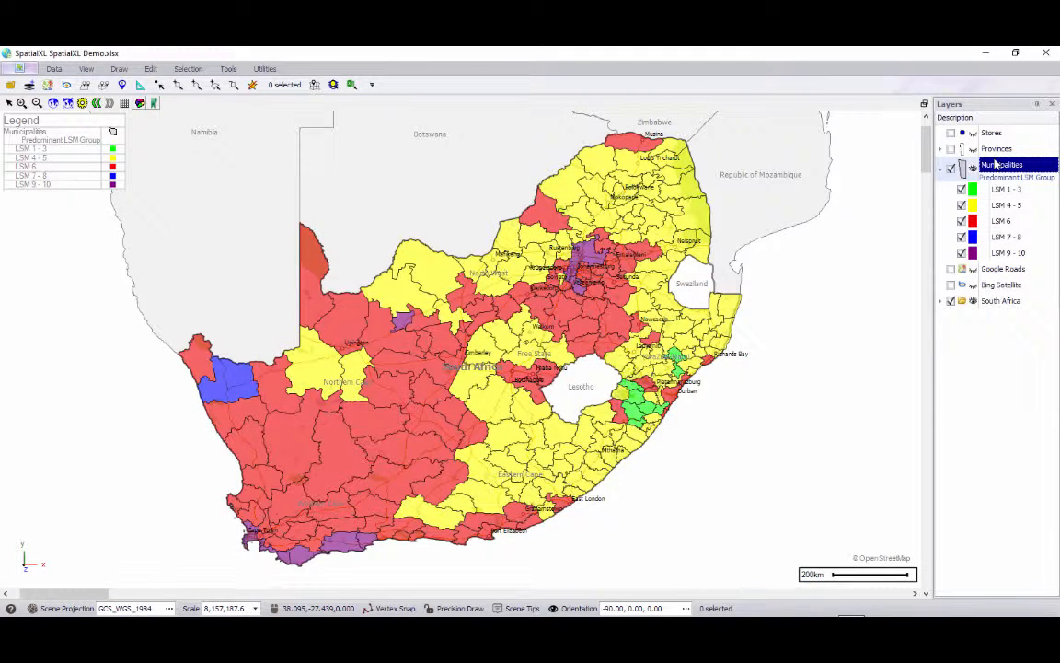
# Theme the Municipalities layer by Store Count by Municipality, and examine the store counts around Gauteng up close
pyautogui.rightClick(996, 163)
pyautogui.moveTo(999, 277)
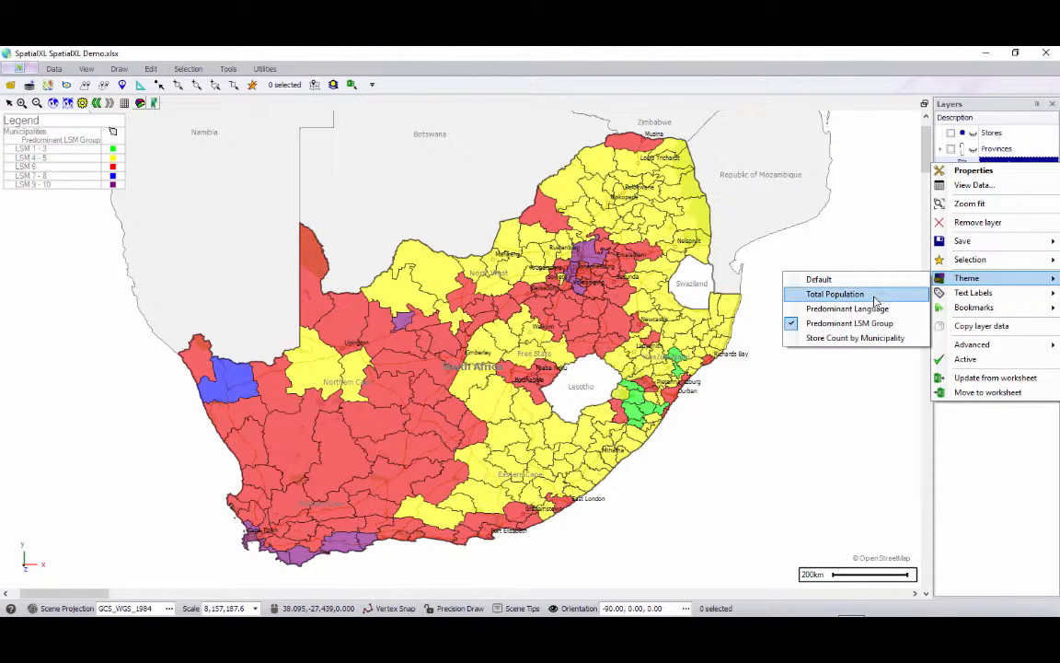
pyautogui.click(876, 339)
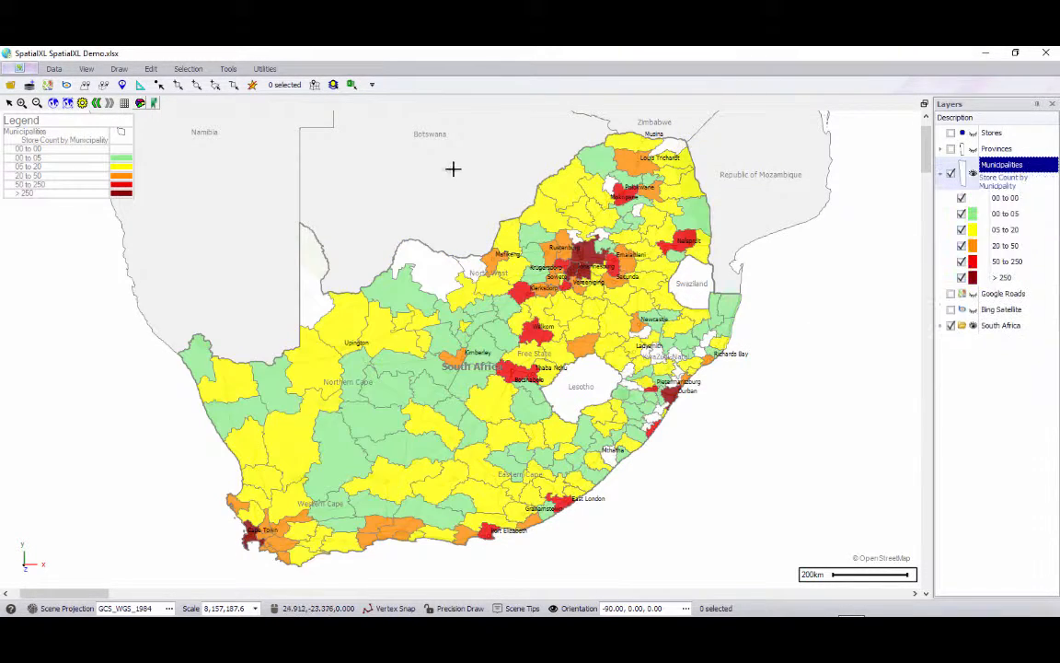
pyautogui.click(21, 102)
pyautogui.moveTo(509, 225); pyautogui.dragTo(634, 299)
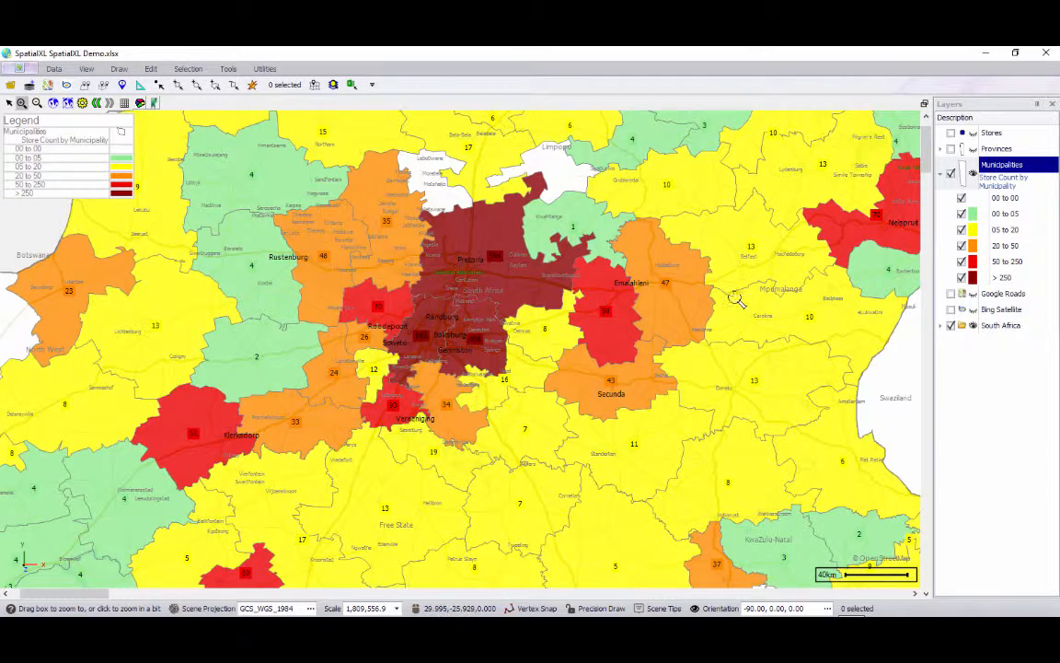
pyautogui.click(68, 103)
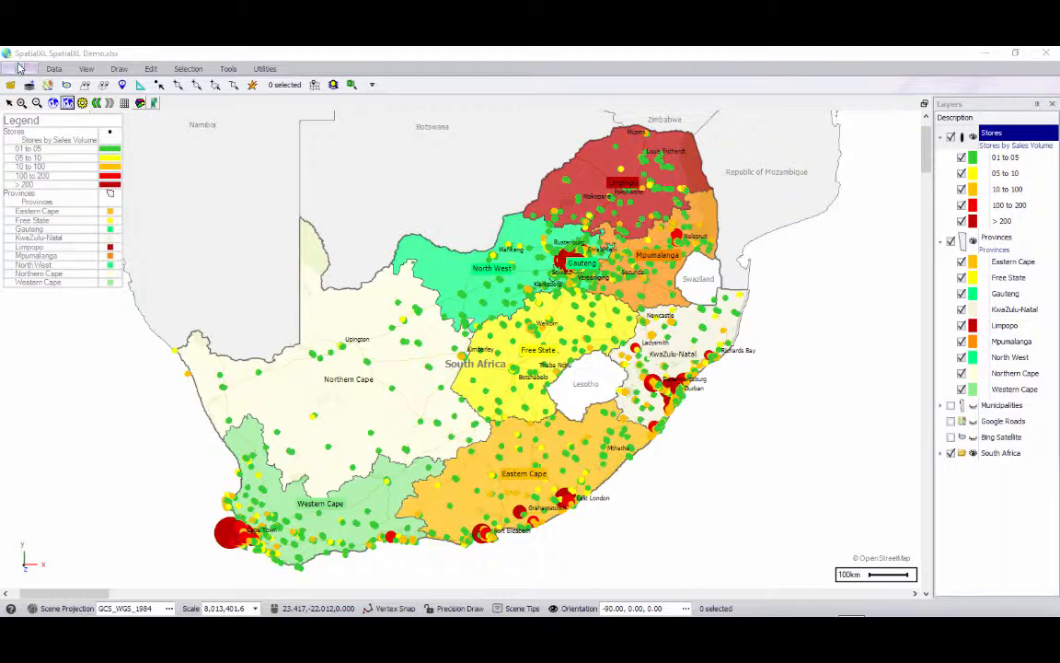
# Export the map of stores and provinces as a PNG image named example in the PNG folder
pyautogui.click(19, 68)
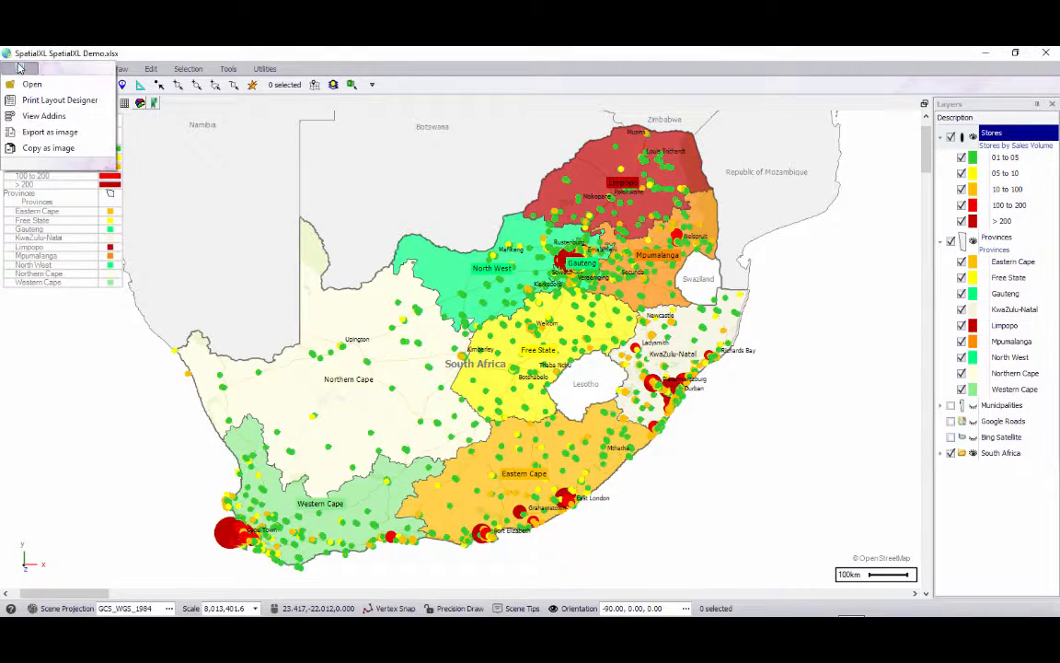
pyautogui.click(40, 135)
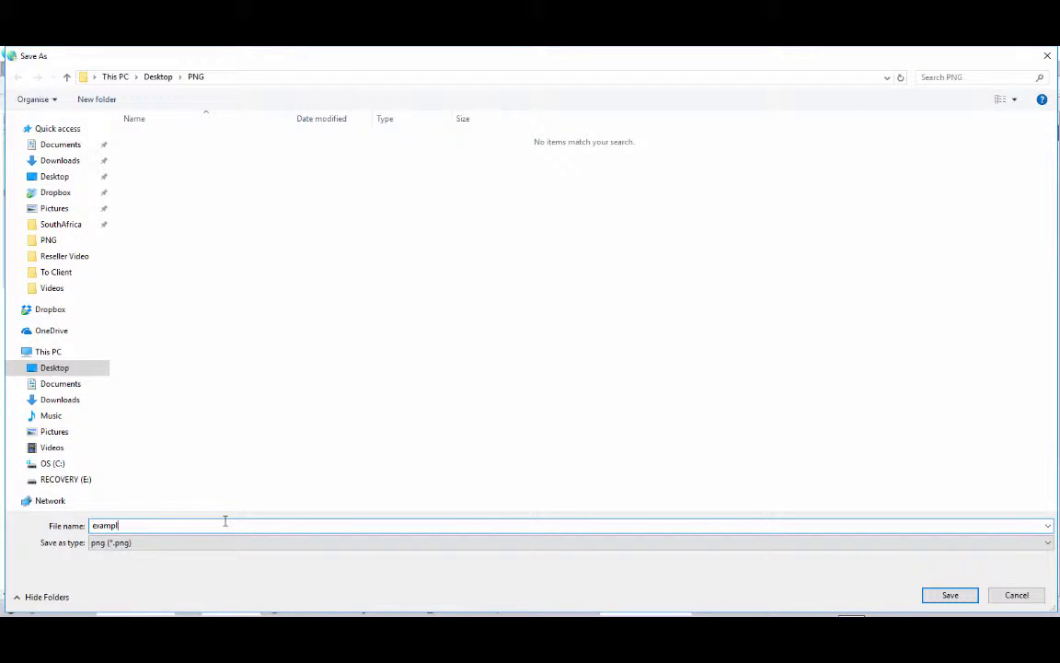
pyautogui.click(949, 596)
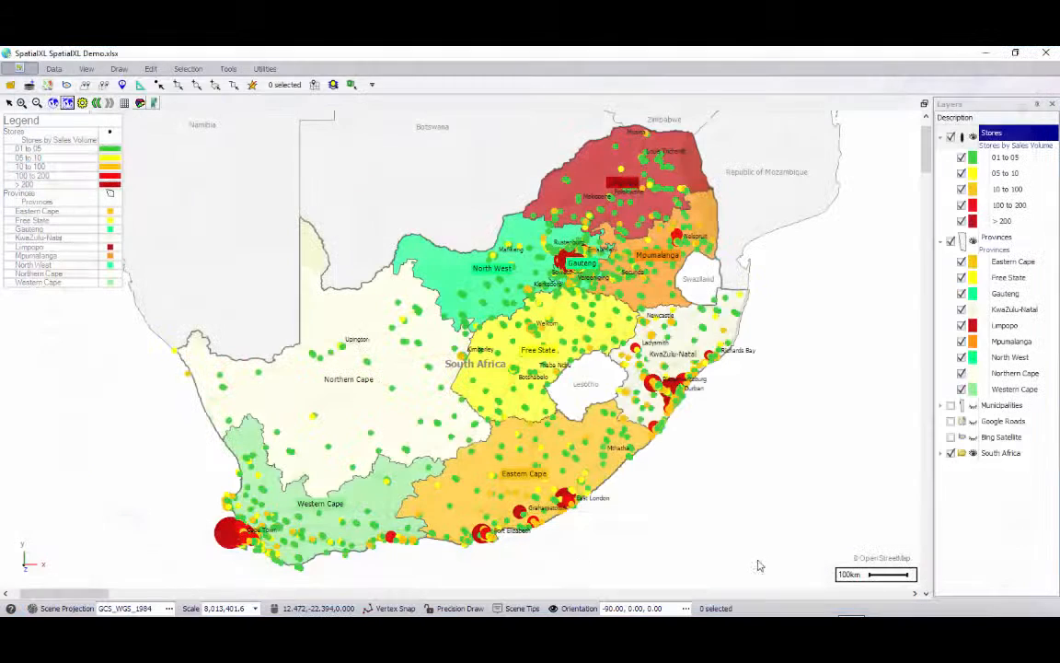
# Open the exported example.png from the PNG folder to check the map image, and close the viewer
pyautogui.click(263, 528)
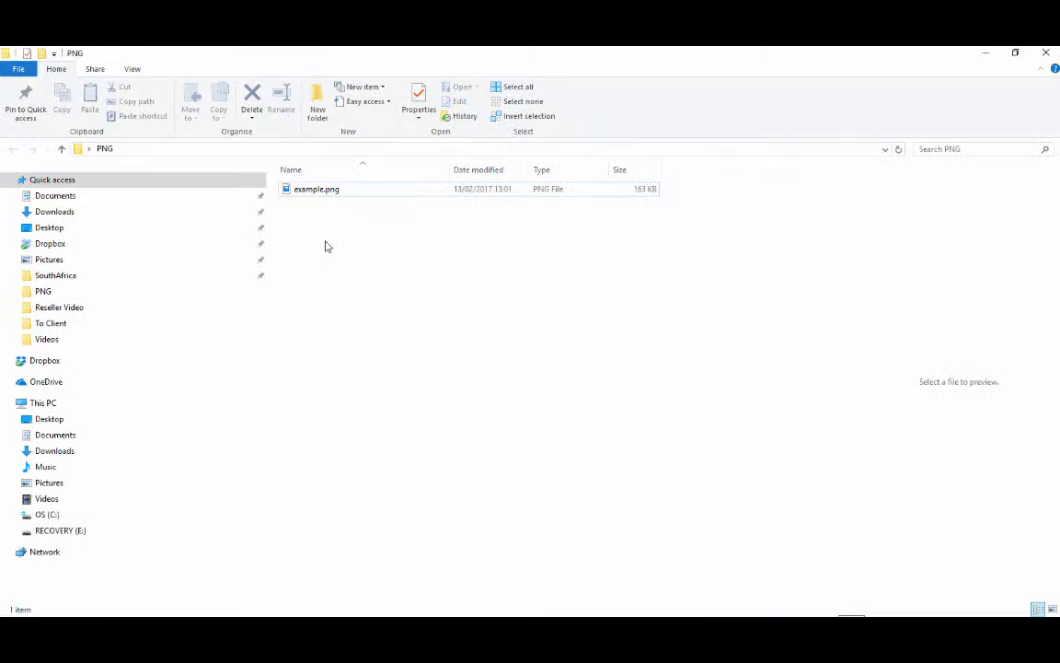
pyautogui.click(330, 193)
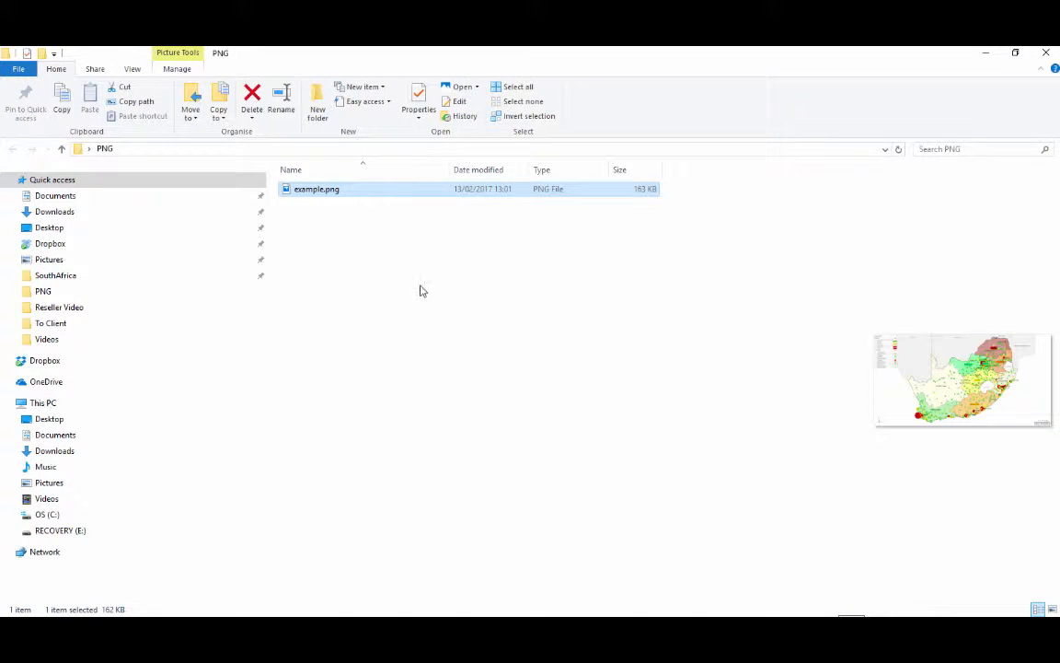
pyautogui.doubleClick(361, 199)
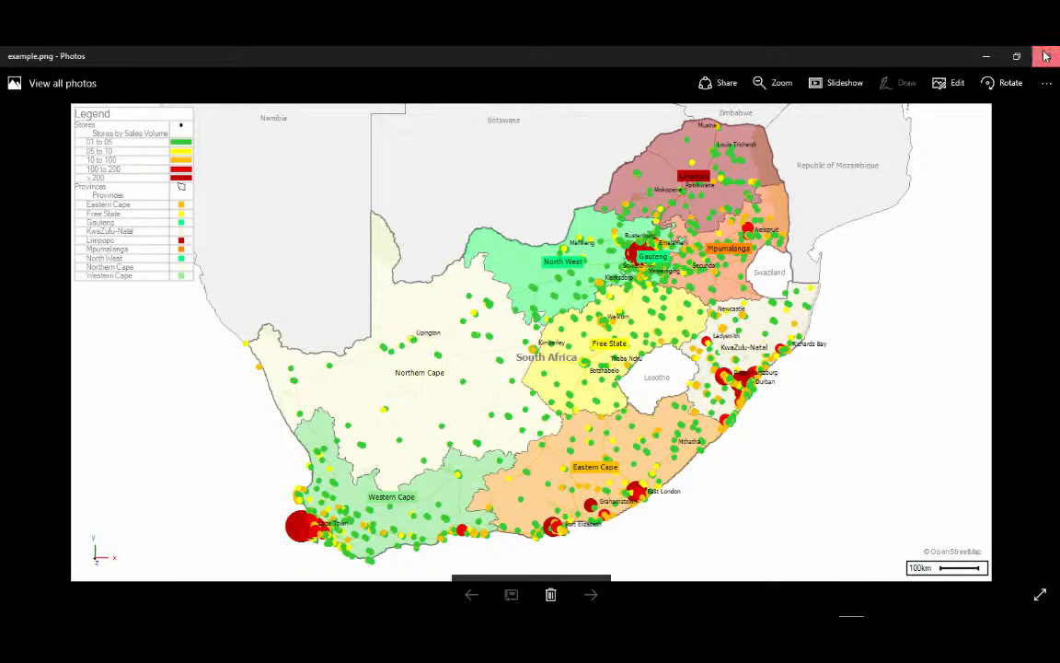
pyautogui.click(1048, 57)
# Switch back to the SpatialXL map window and copy the map as an image
pyautogui.moveTo(368, 644)
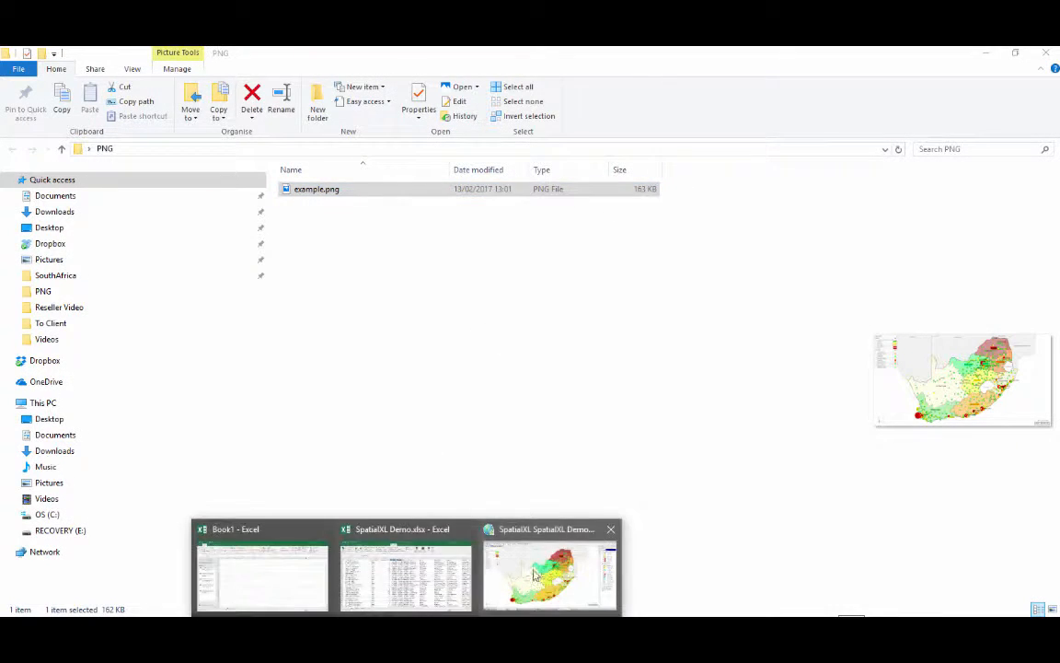
pyautogui.click(492, 511)
pyautogui.click(19, 68)
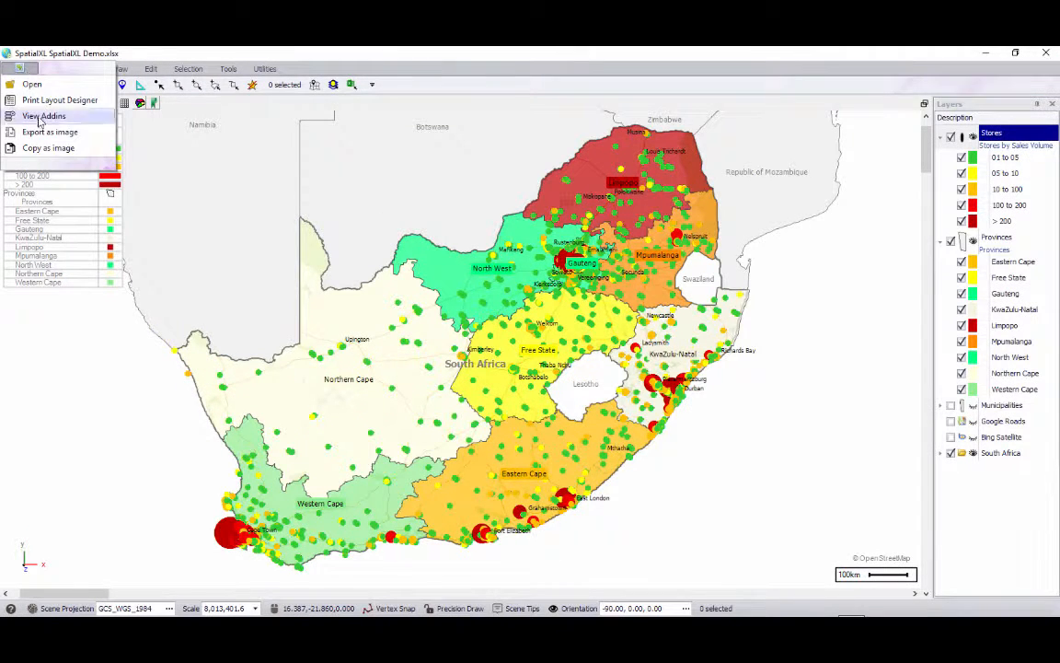
pyautogui.click(46, 150)
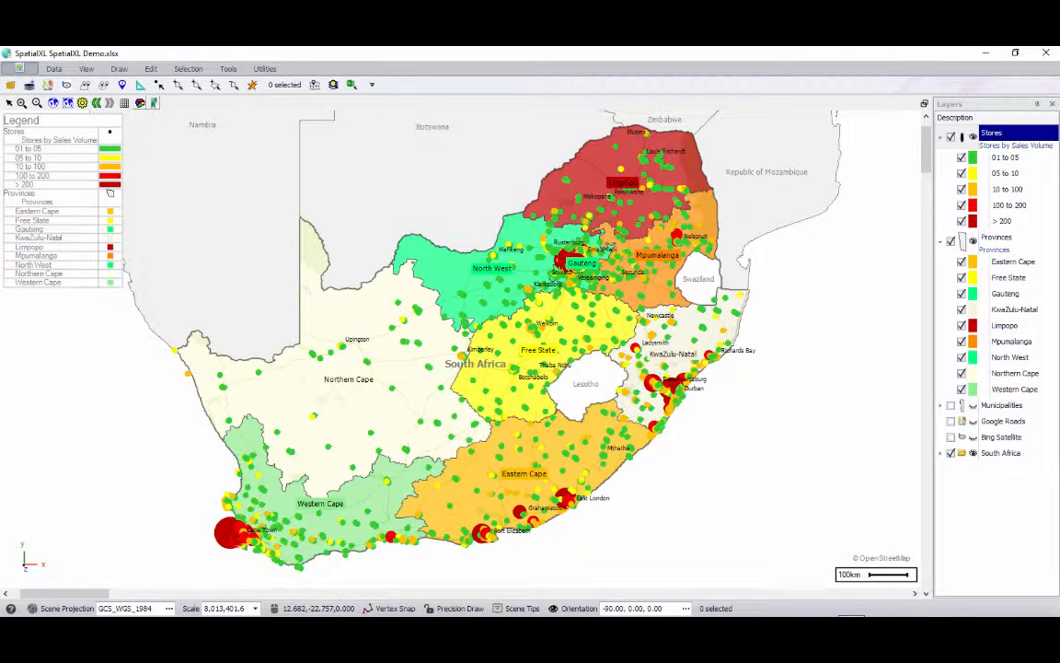
# Paste the copied map image into a new blank Word document, and return to the SpatialXL Demo workbook in Excel
pyautogui.click(373, 633)
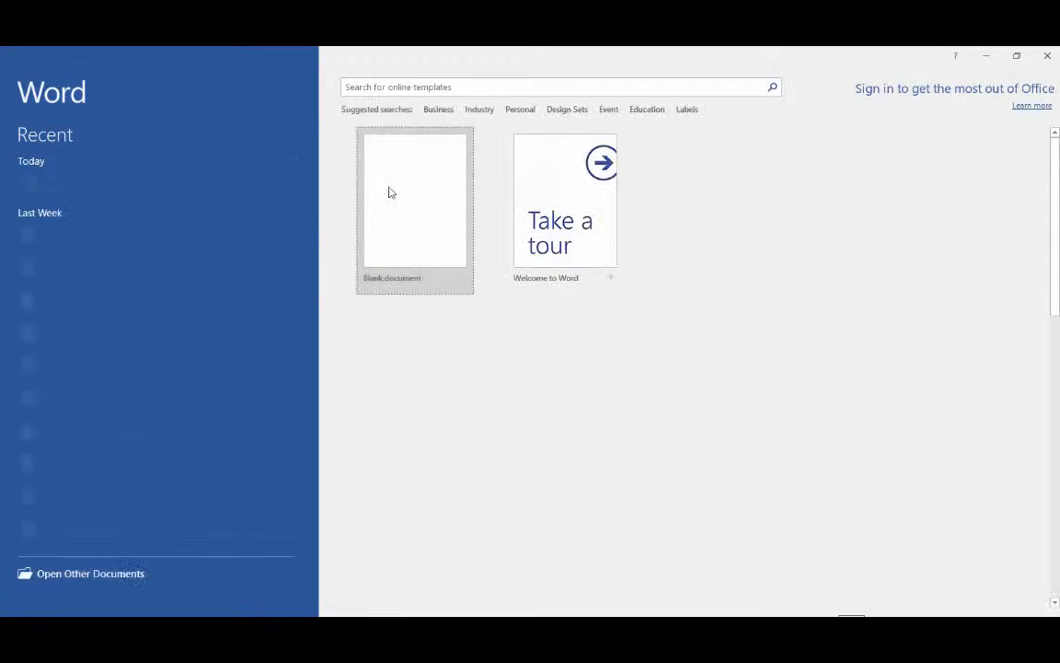
pyautogui.click(390, 191)
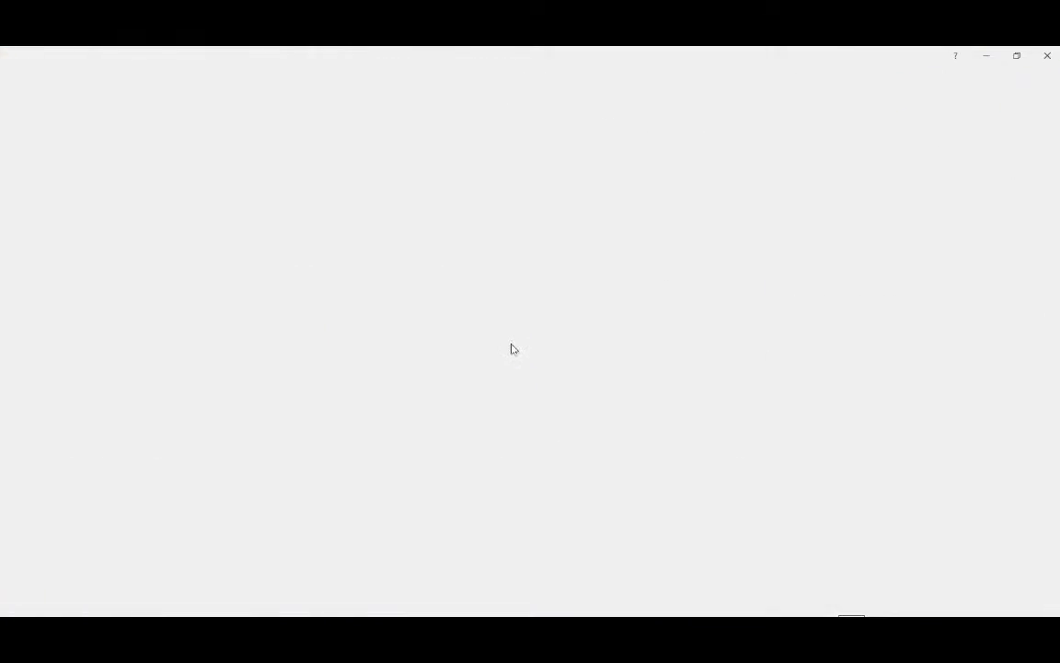
pyautogui.hotkey('ctrl', 'v')
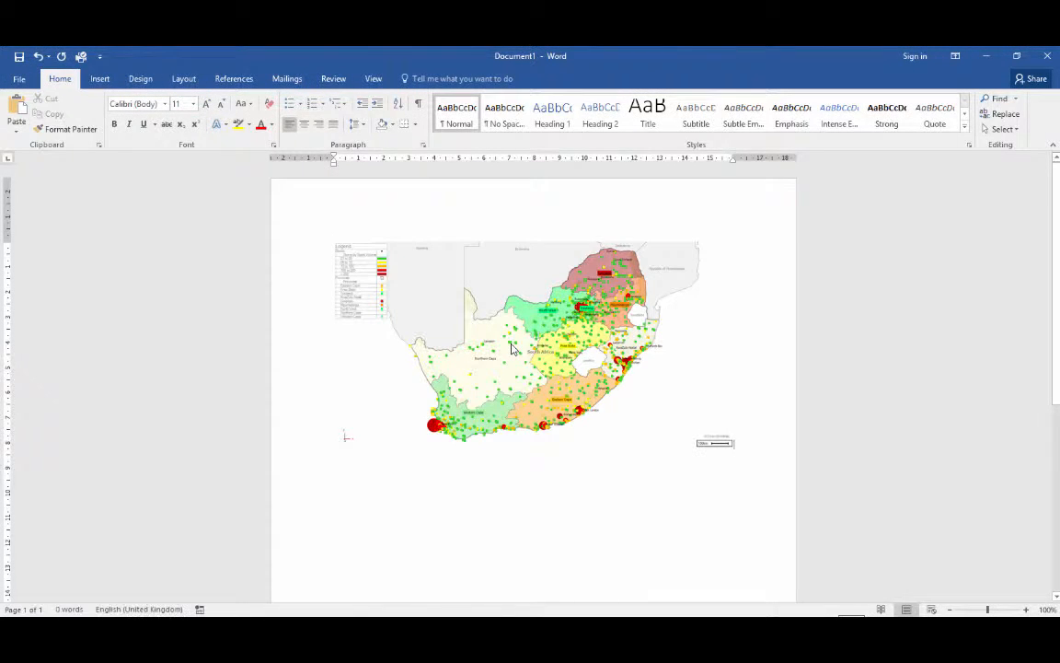
pyautogui.hotkey('alt', 'Tab')
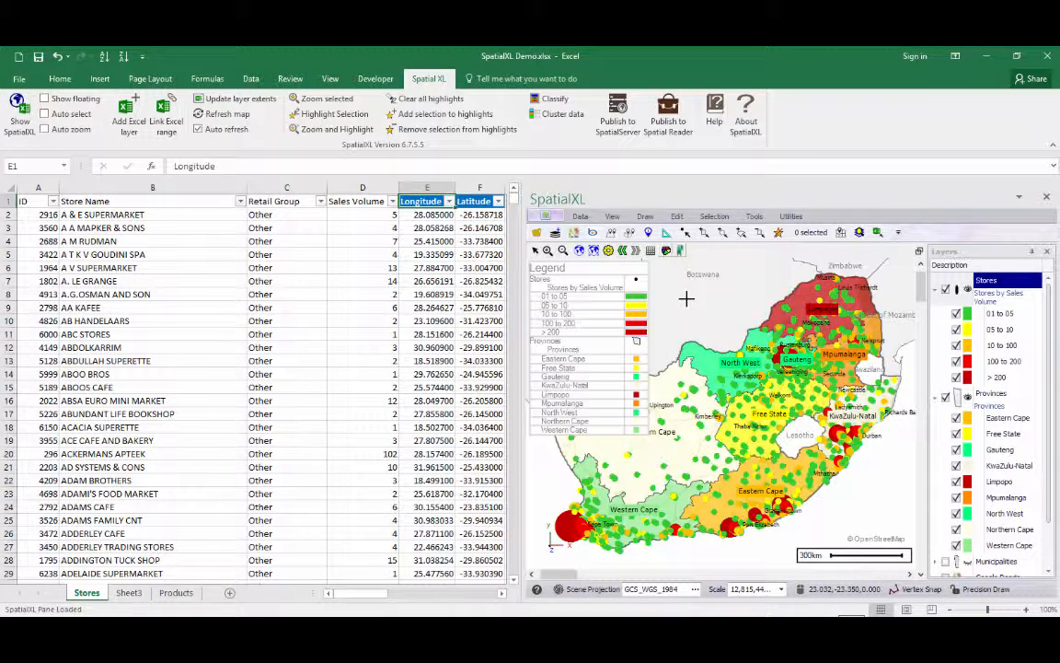